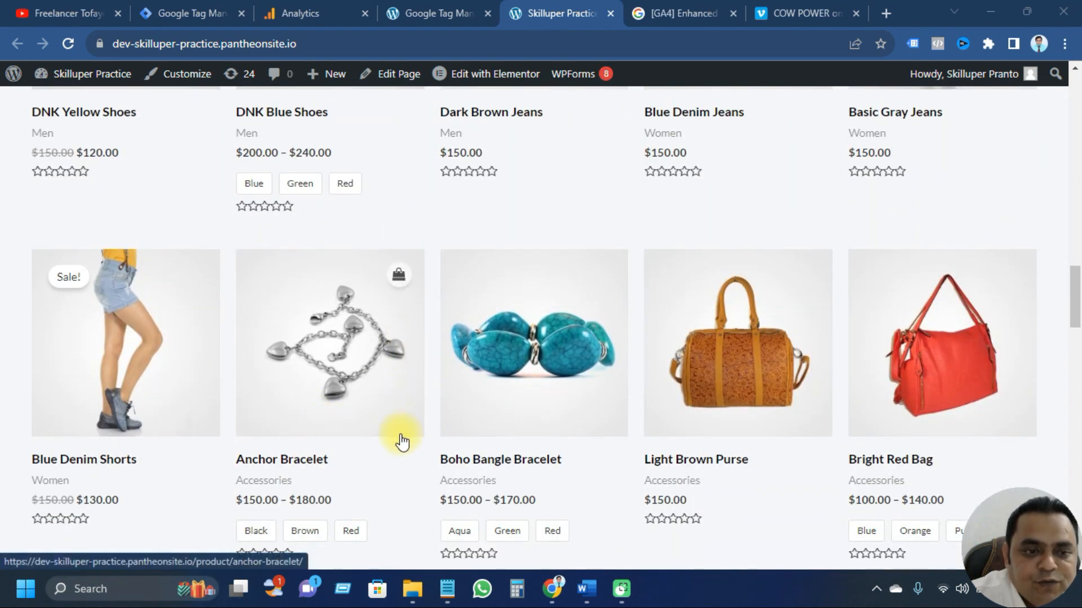
Step: Look through the shop's home page, including the featured products, special offer banner and embedded video sections
scroll(396, 449, down, 5)
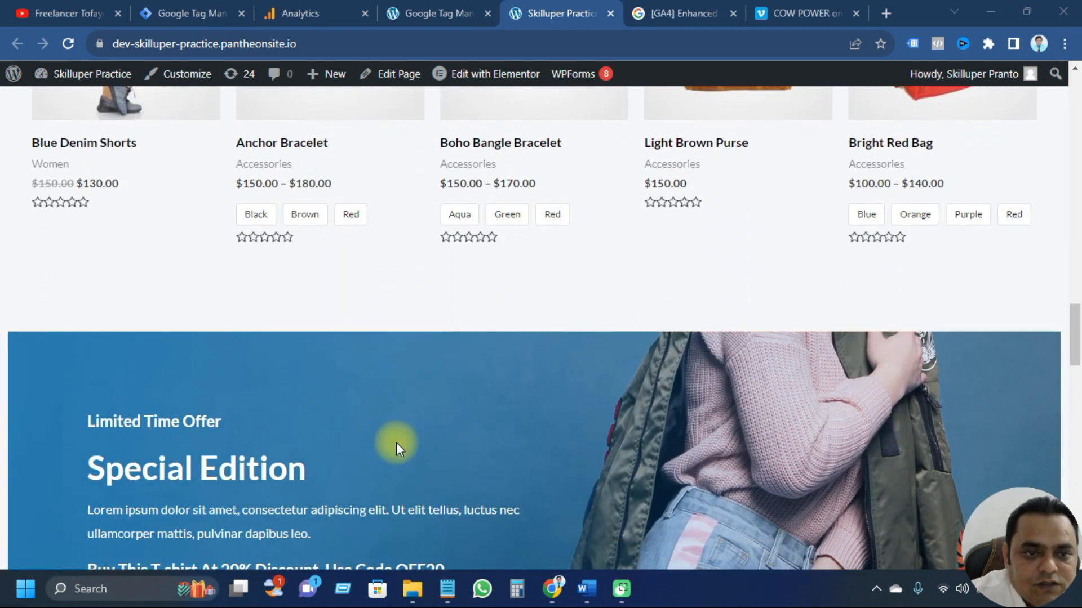
scroll(397, 449, up, 5)
scroll(396, 449, up, 10)
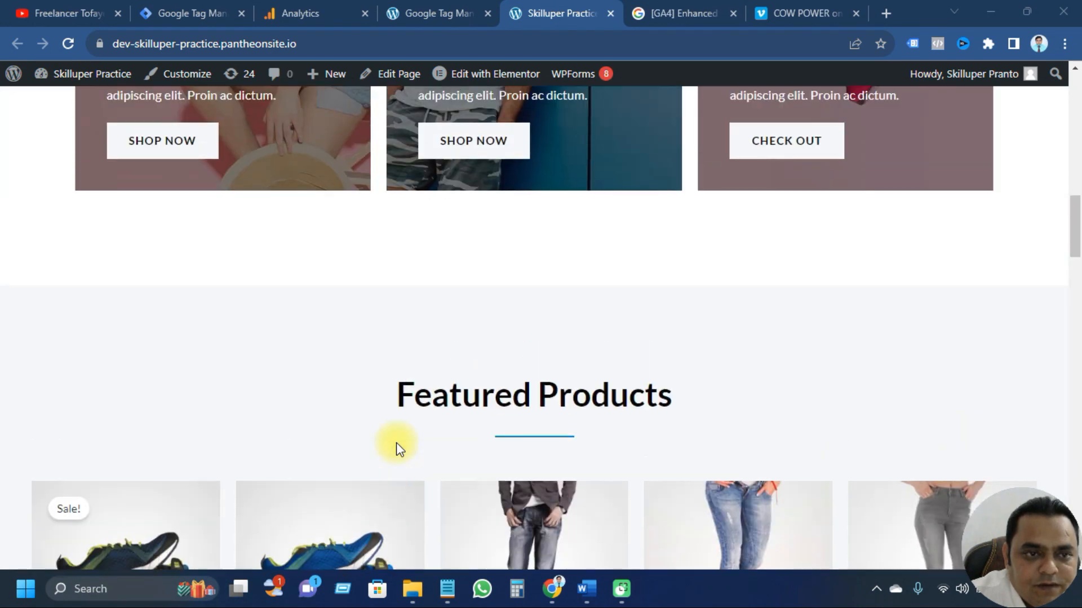
scroll(396, 441, down, 13)
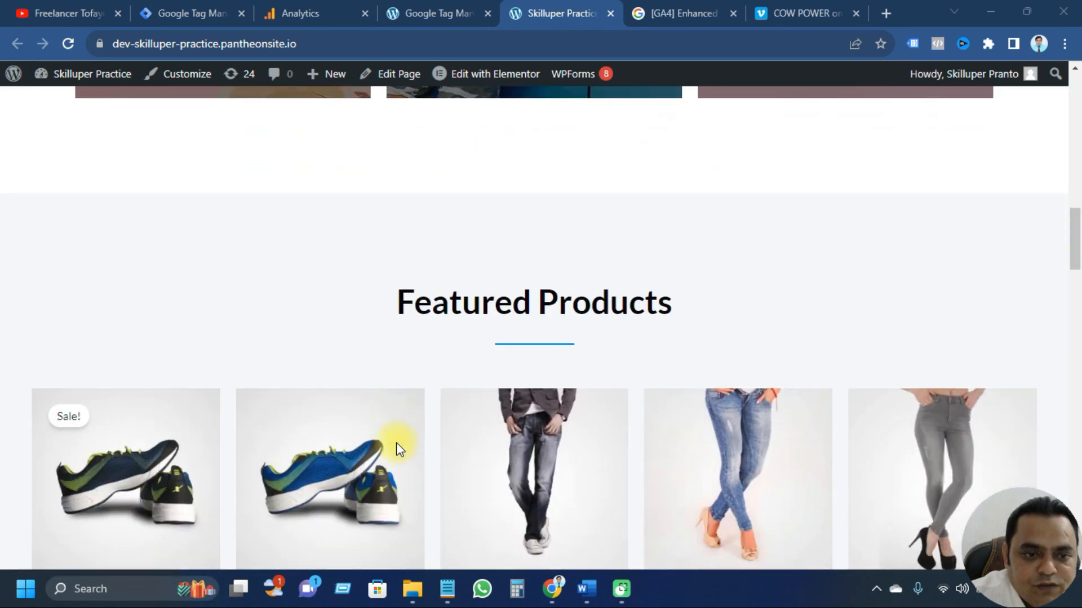
scroll(396, 442, down, 10)
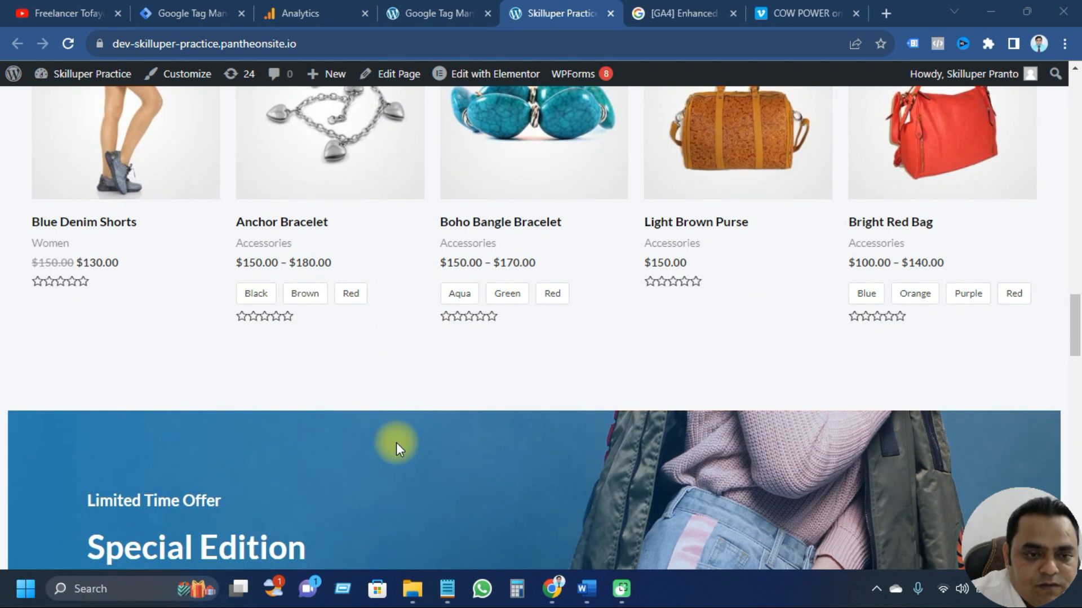
scroll(397, 442, down, 3)
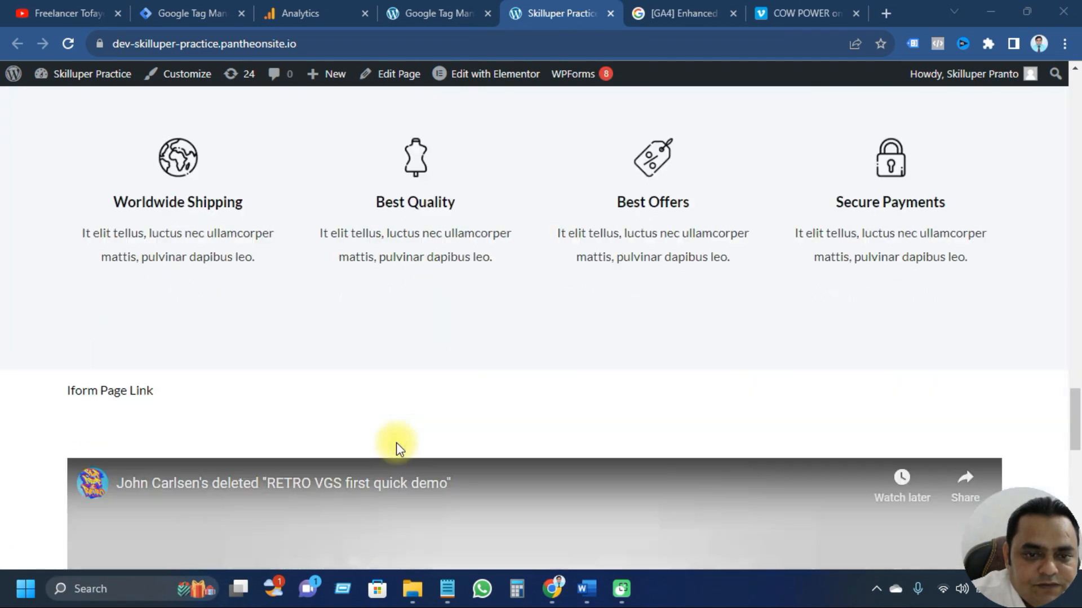
scroll(397, 442, up, 2)
scroll(396, 442, down, 3)
scroll(396, 441, up, 12)
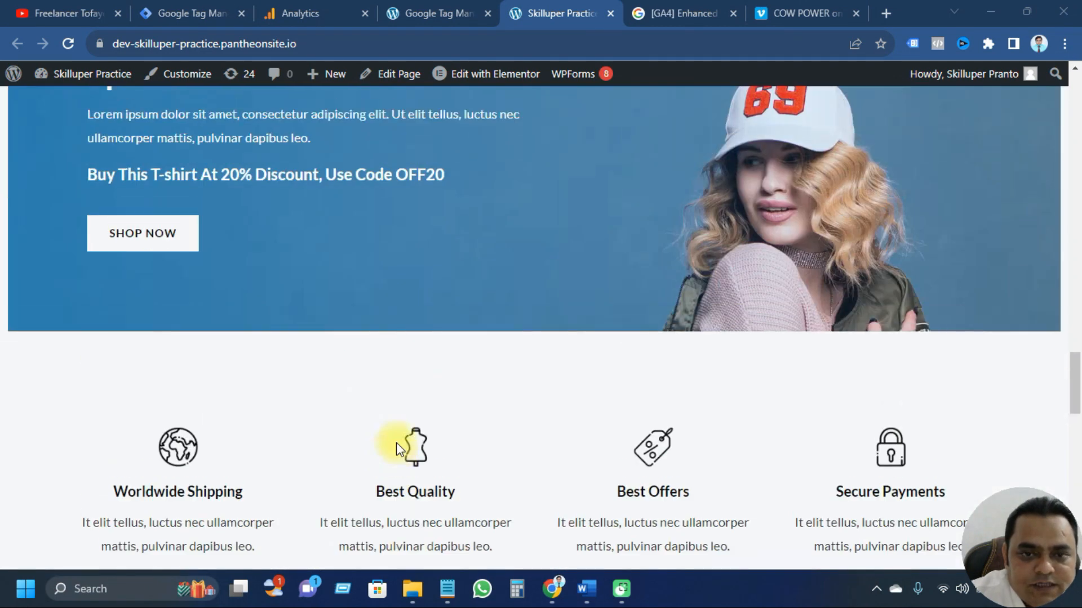
scroll(397, 443, up, 15)
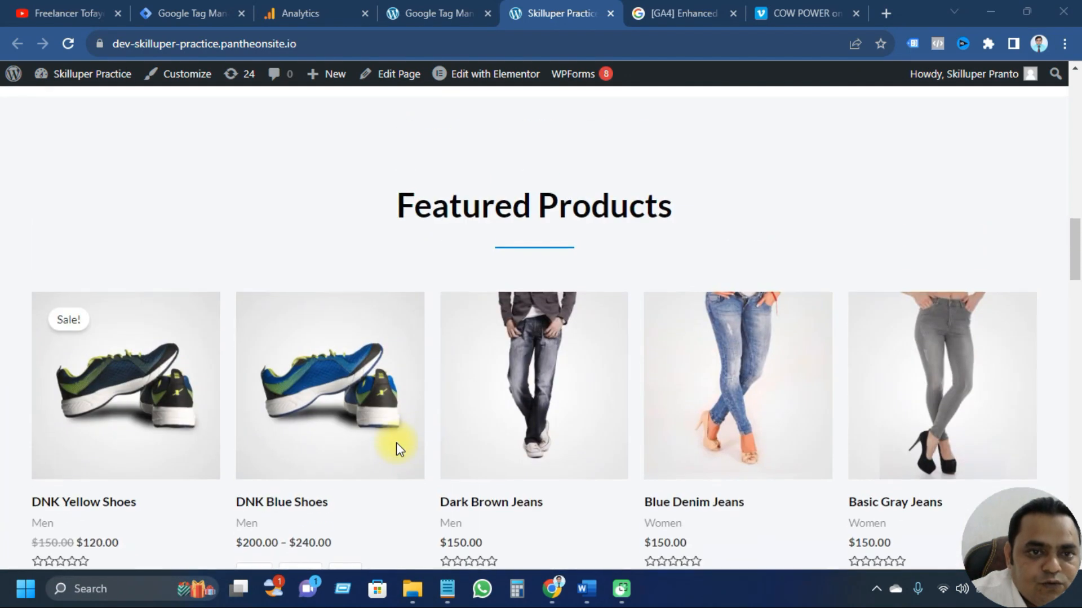
scroll(396, 442, up, 10)
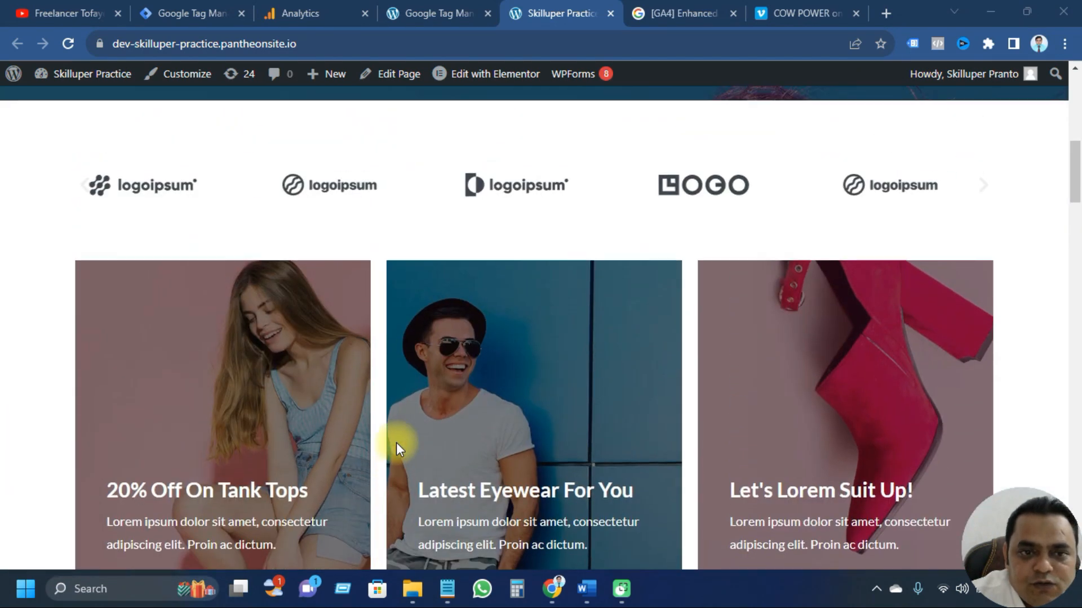
scroll(396, 441, up, 2)
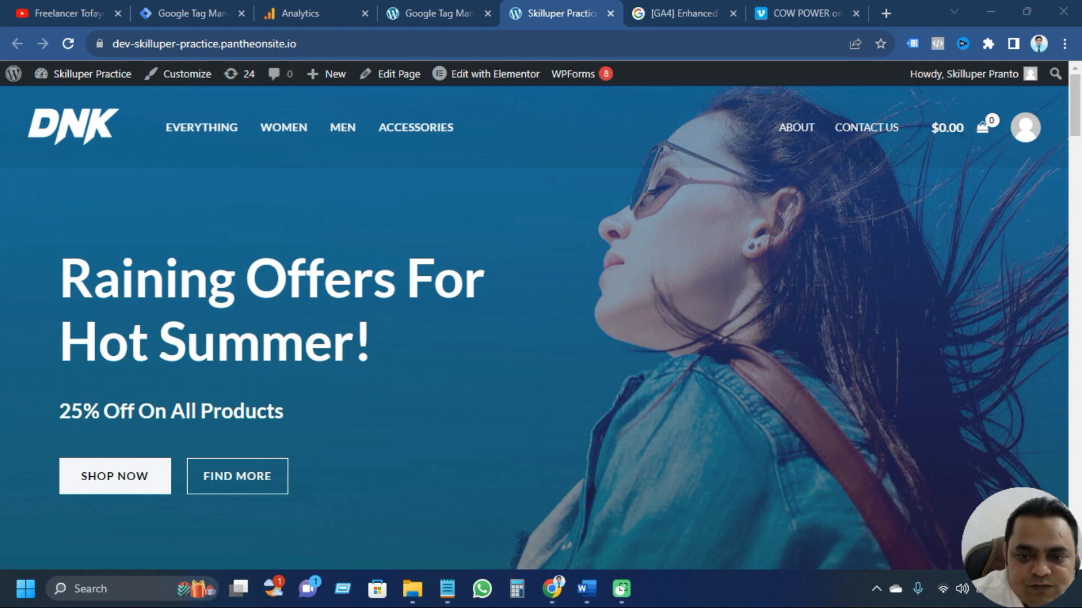
Step: Switch to Vimeo and look over the page of the COW POWER video
click(805, 13)
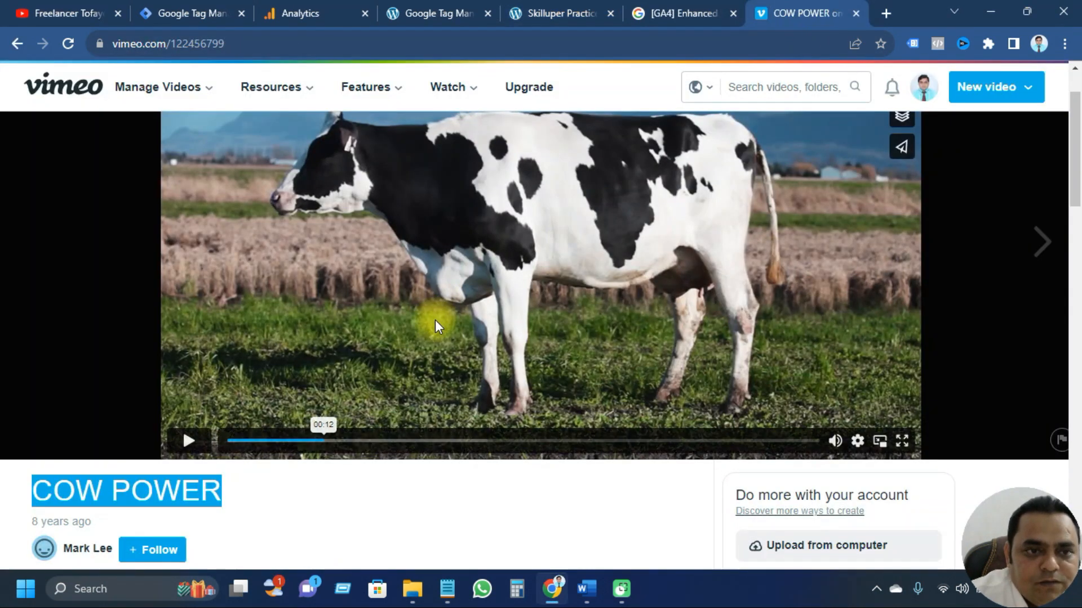
scroll(435, 320, up, 2)
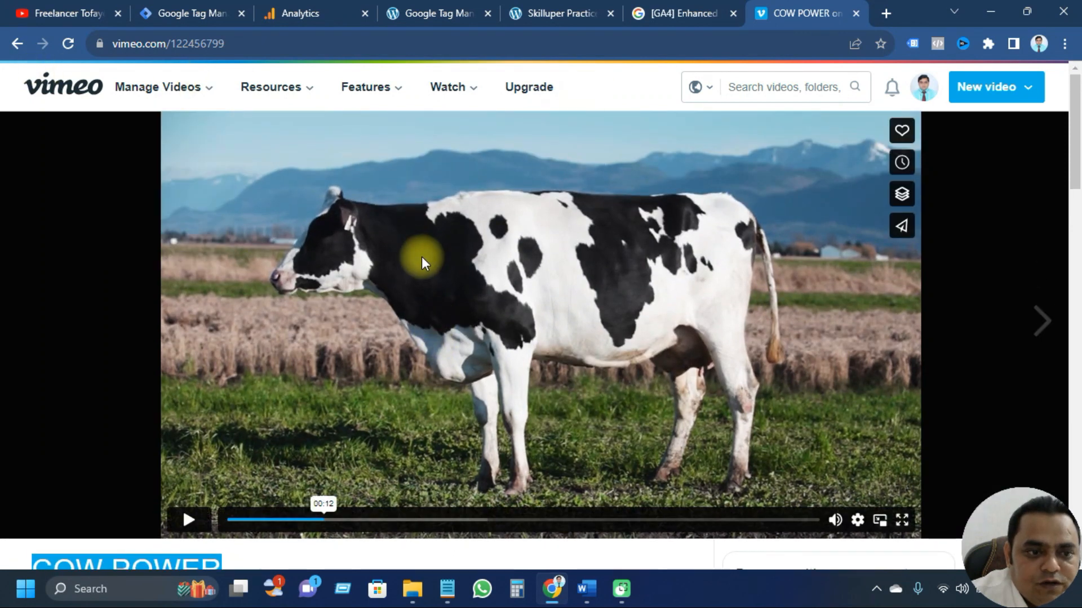
scroll(422, 256, down, 4)
scroll(422, 256, up, 3)
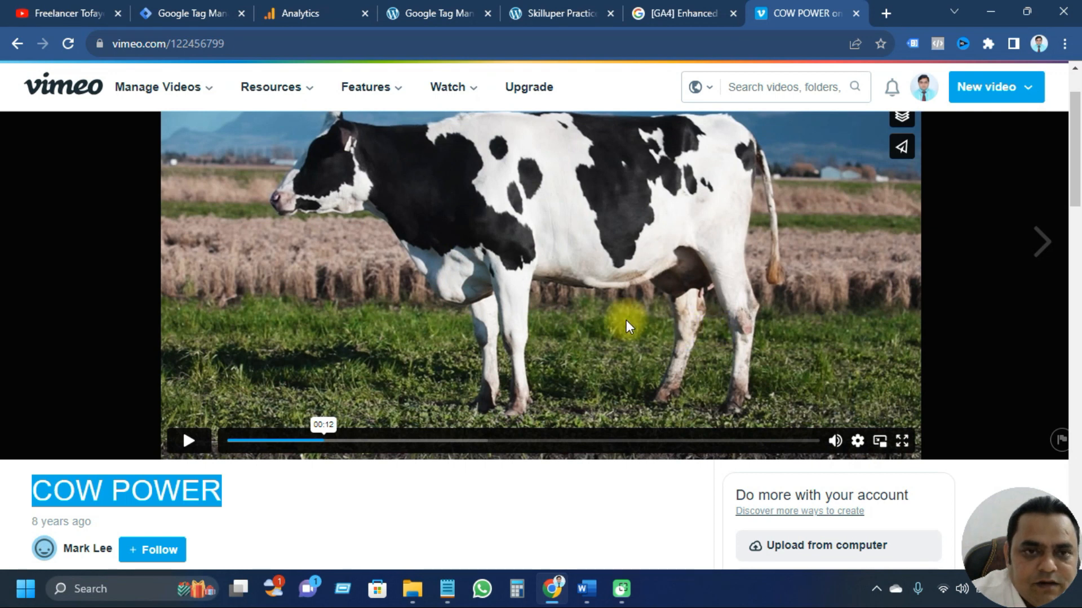
scroll(508, 365, up, 2)
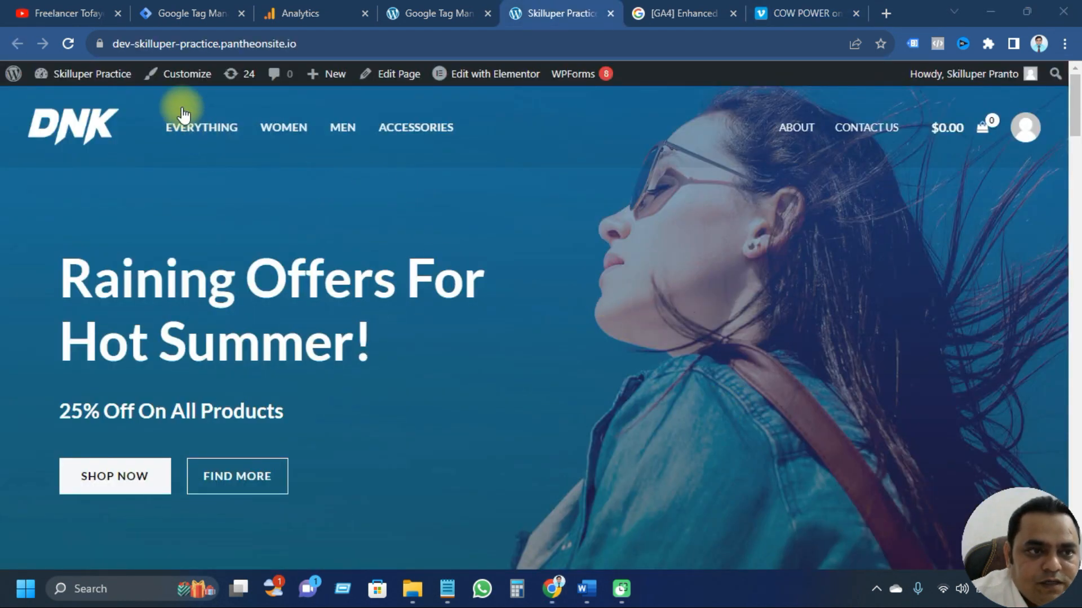
Step: Return to the shop's home page and open it for editing in Elementor
click(440, 13)
click(545, 12)
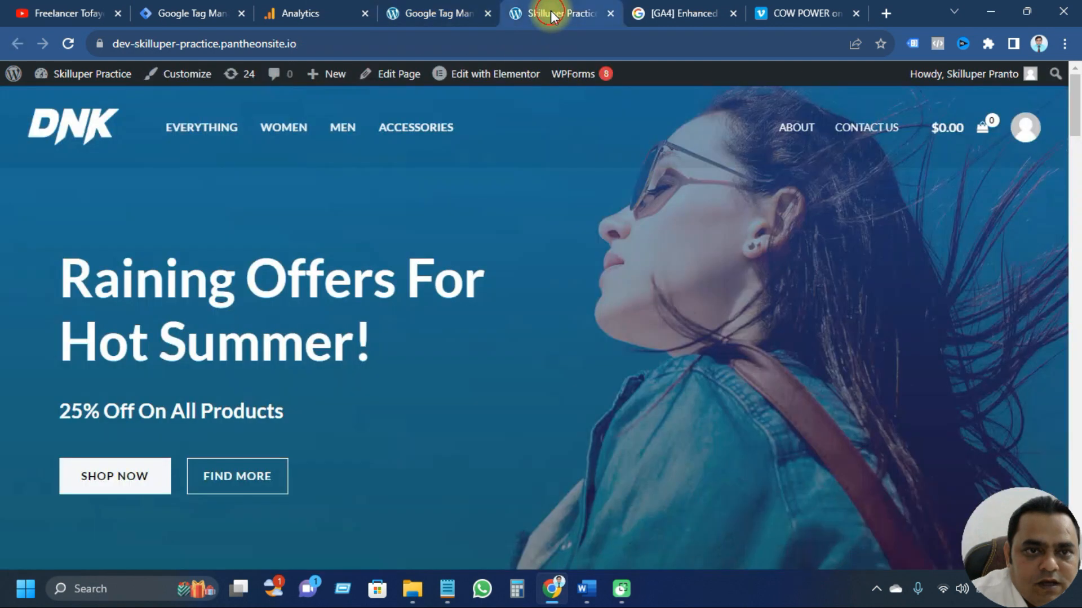
mouse_move(479, 79)
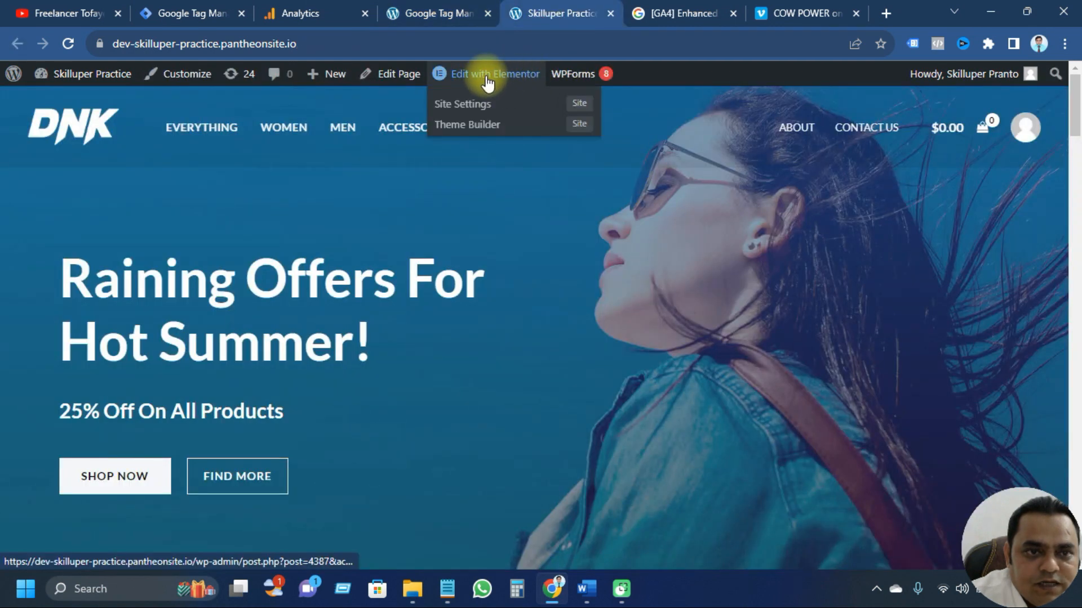
click(487, 79)
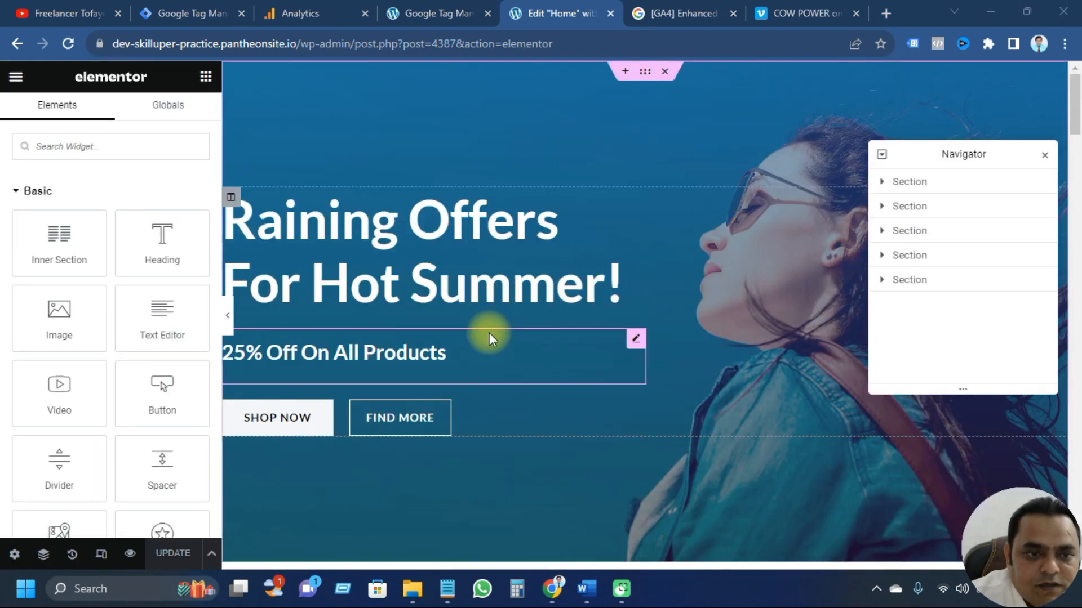
Step: Delete the existing Vimeo video section and the empty two-column section below the JAILER YouTube video
scroll(489, 332, down, 9)
scroll(489, 332, down, 12)
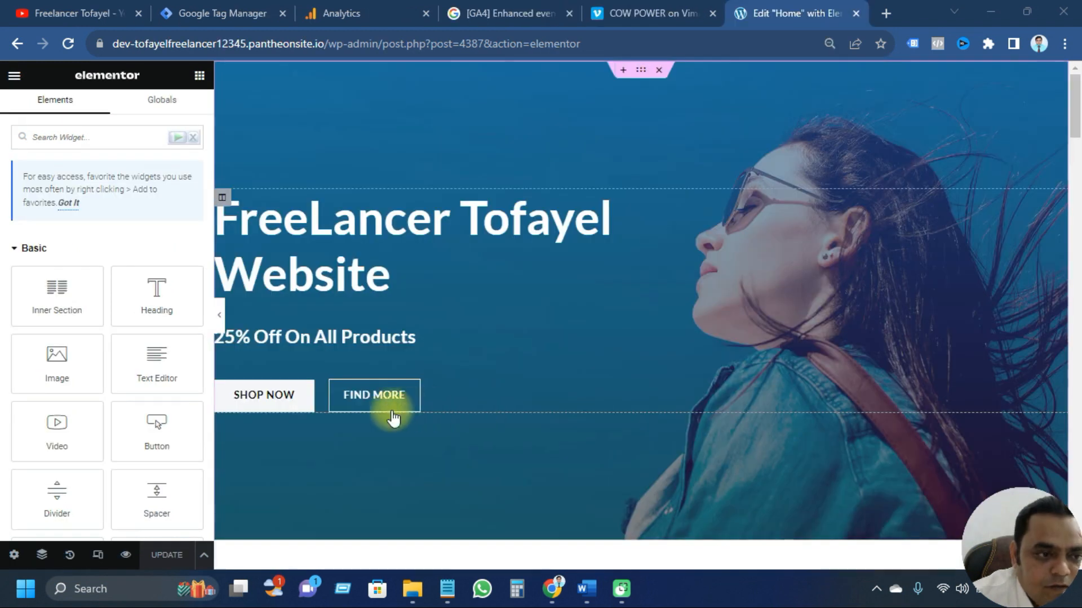
scroll(394, 428, down, 8)
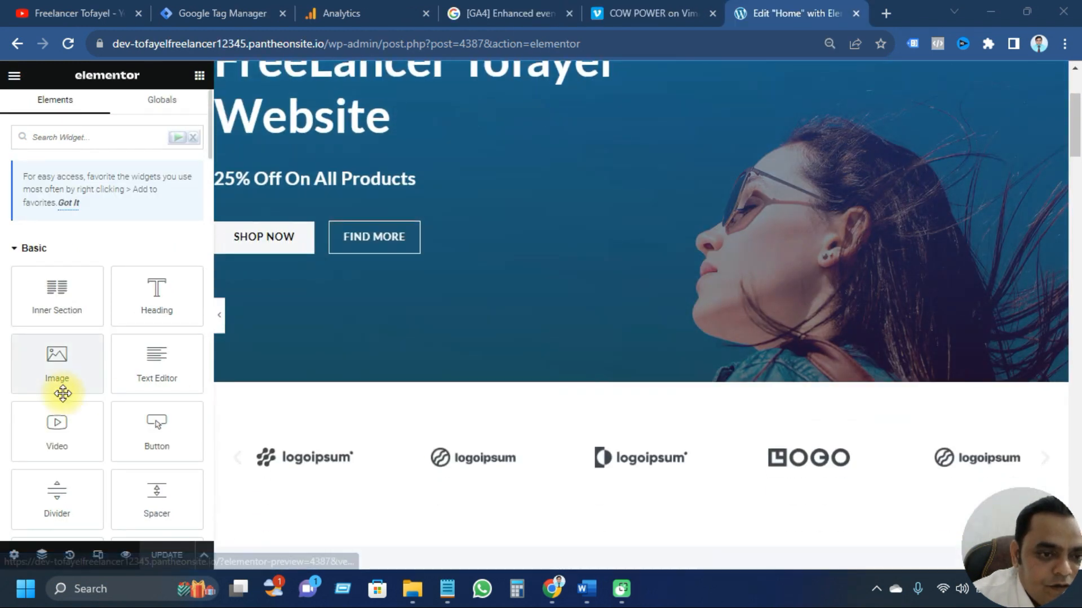
scroll(458, 484, down, 15)
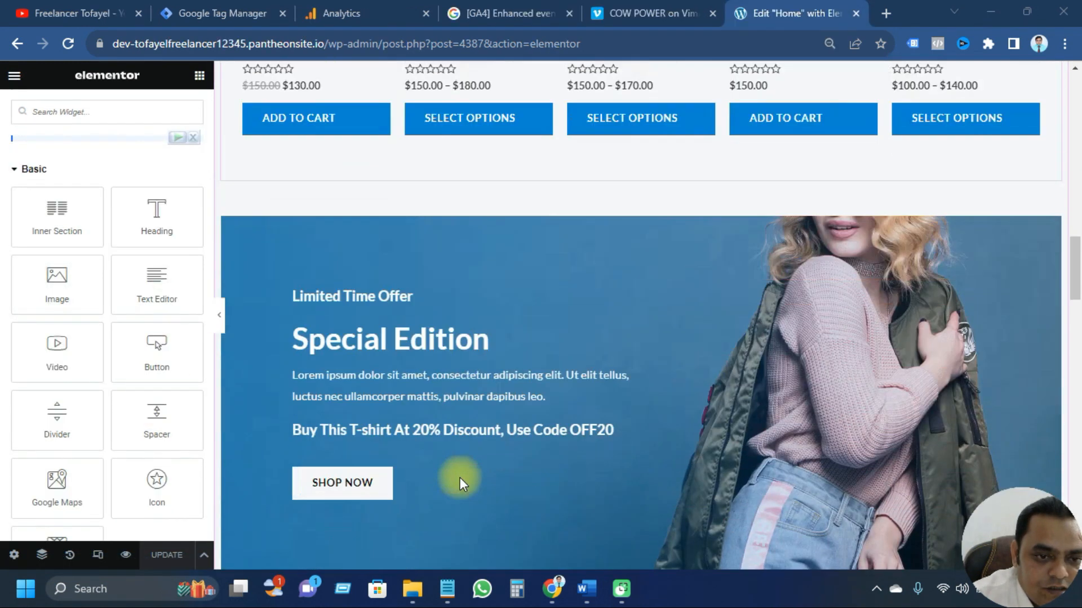
scroll(460, 484, down, 12)
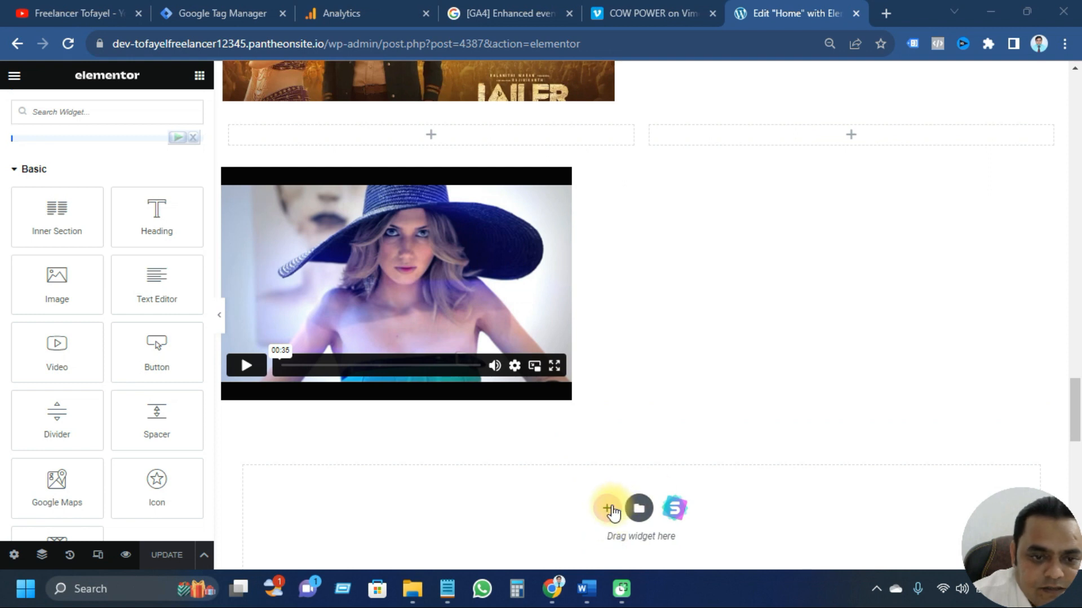
click(610, 509)
scroll(555, 442, up, 3)
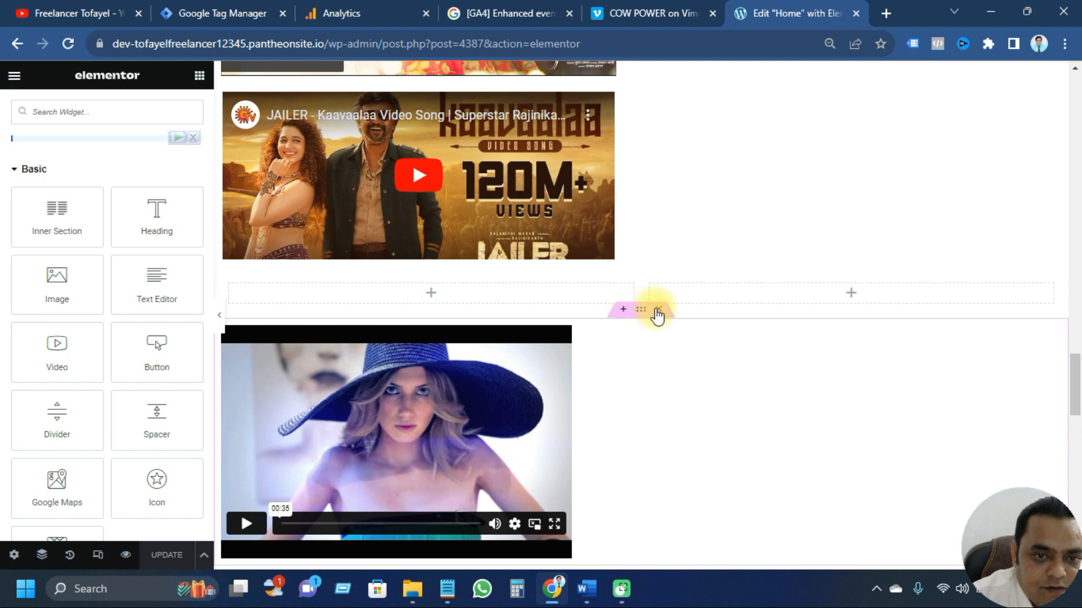
click(657, 311)
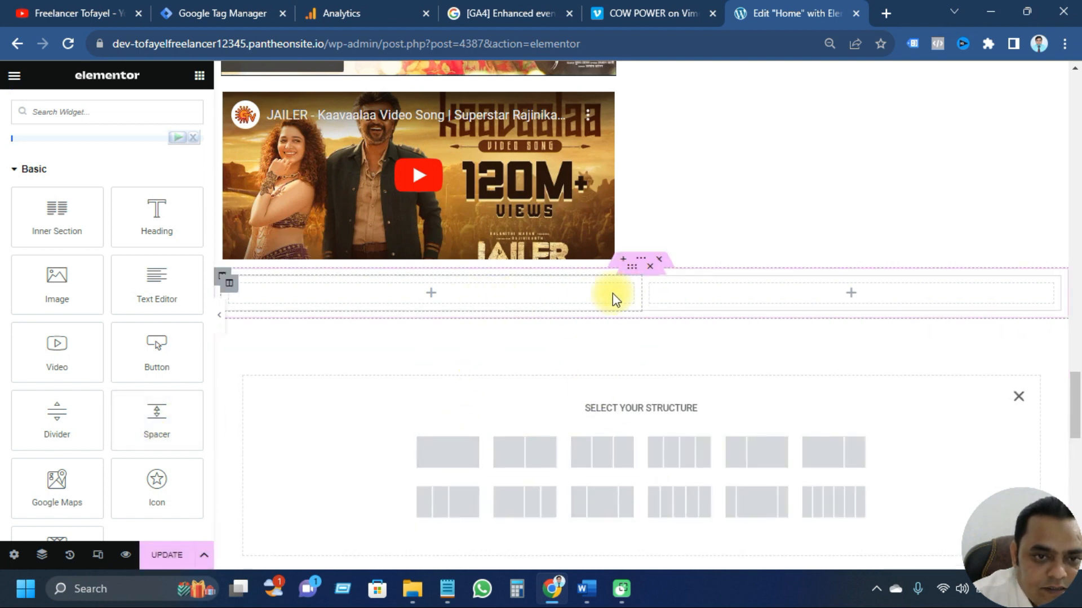
click(651, 267)
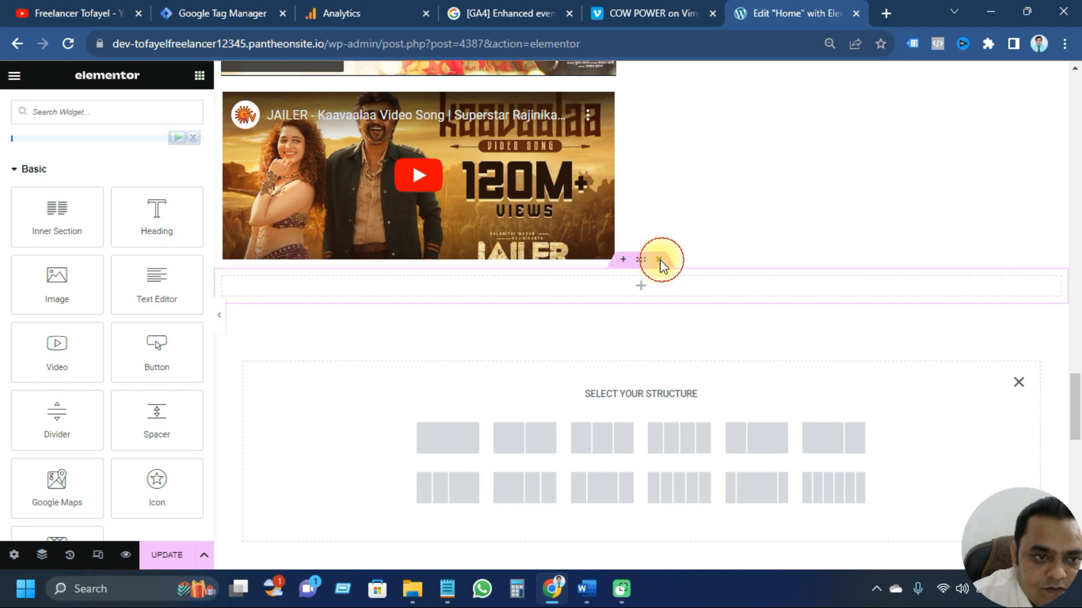
click(659, 260)
Step: Add a single-column section below the JAILER video and insert a Video widget in it with Vimeo as the source
click(453, 417)
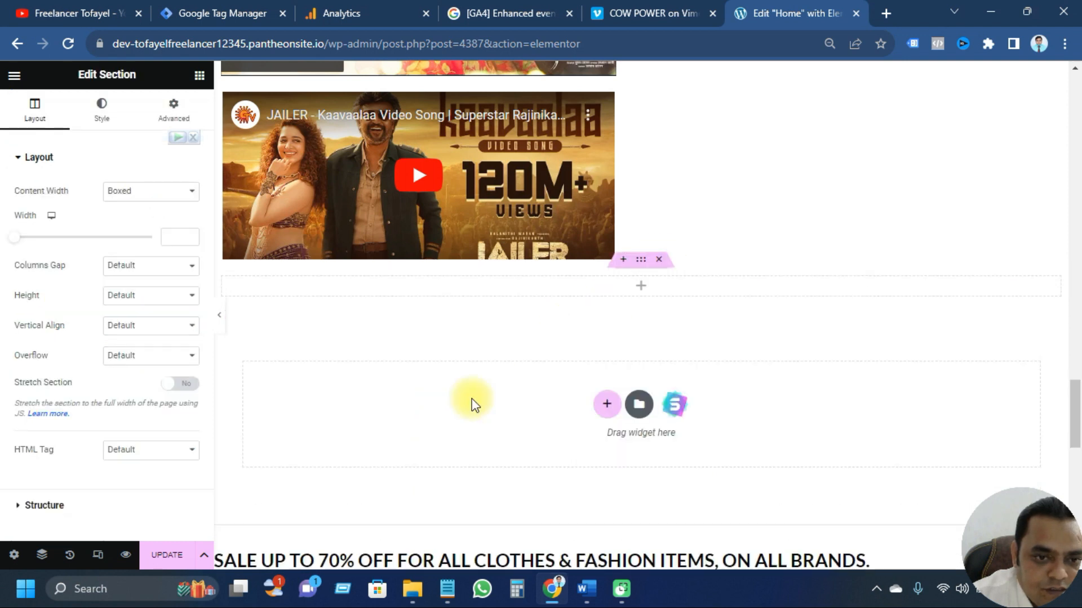
click(644, 289)
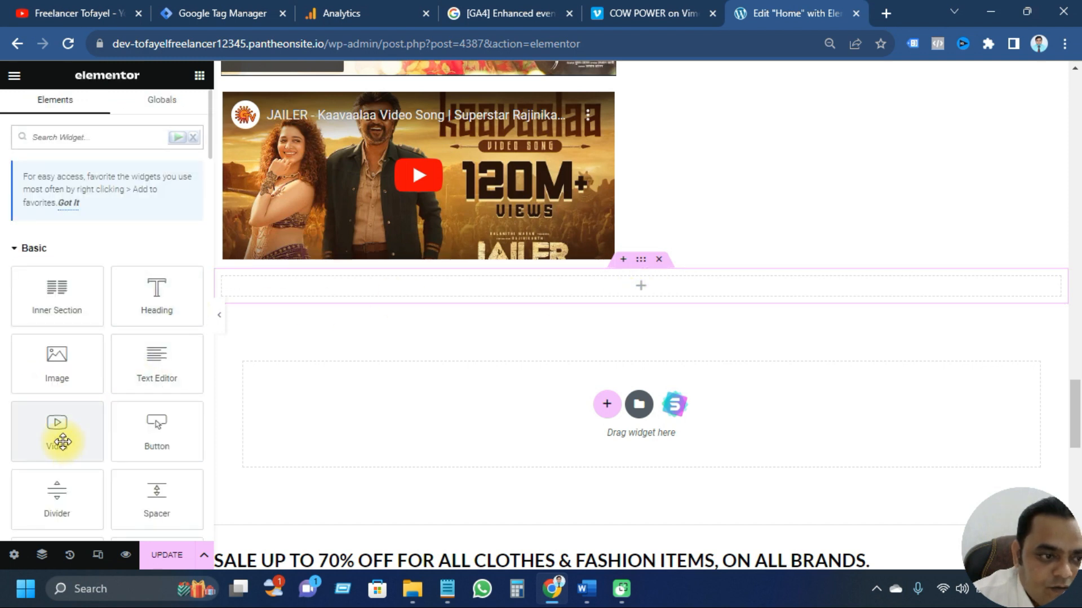
click(62, 443)
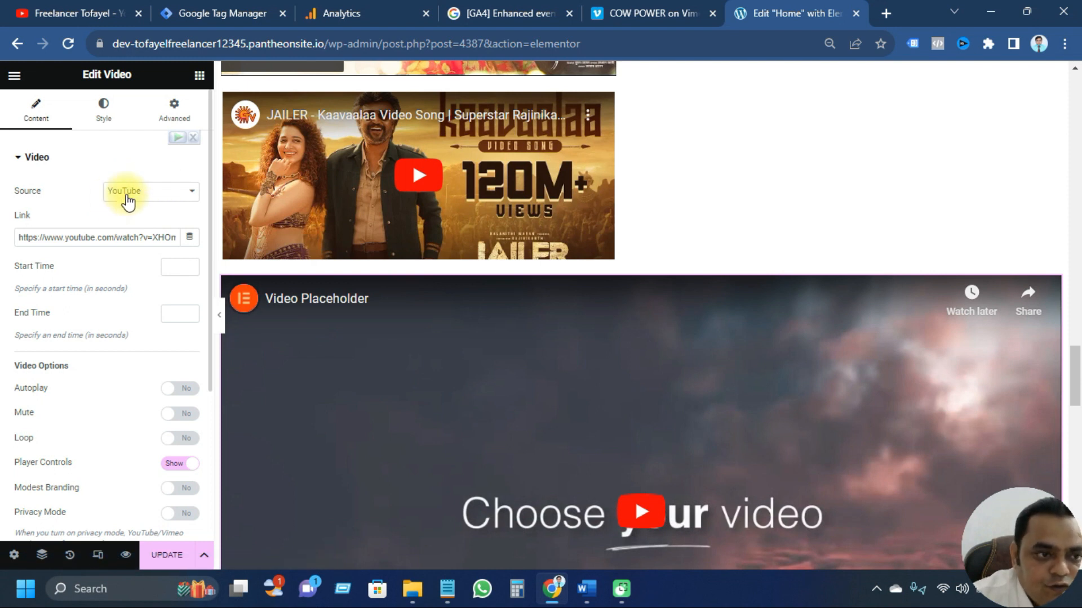
click(129, 195)
click(122, 218)
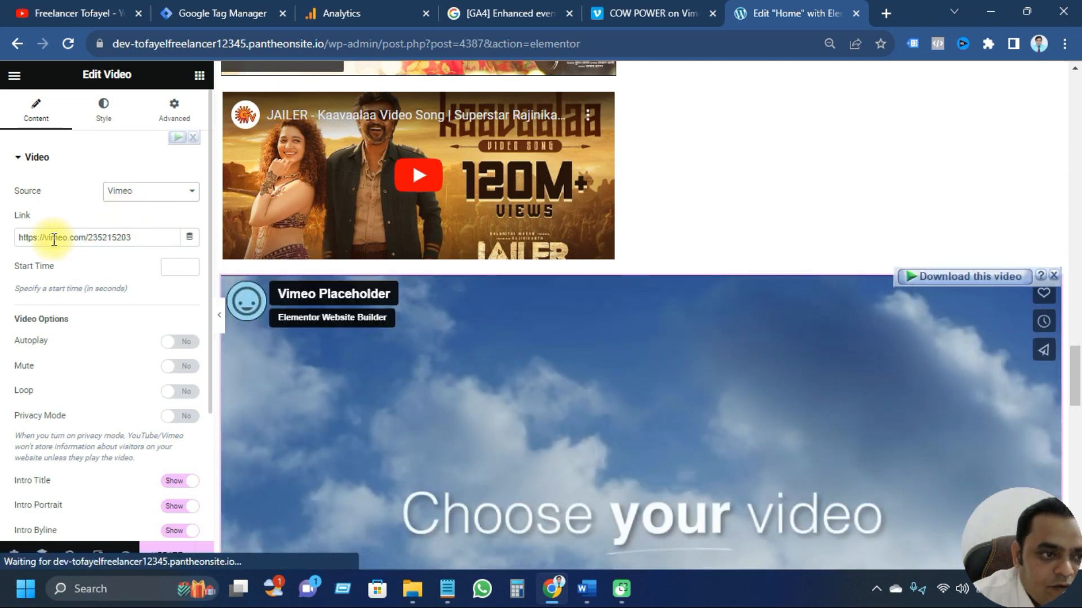
click(648, 11)
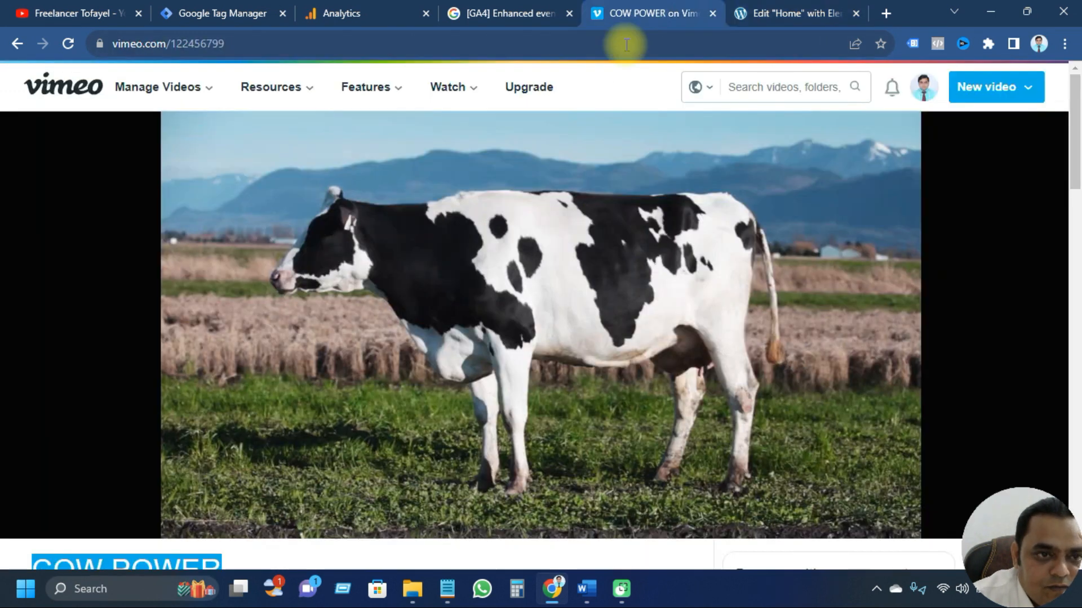
scroll(423, 365, down, 4)
scroll(414, 350, up, 4)
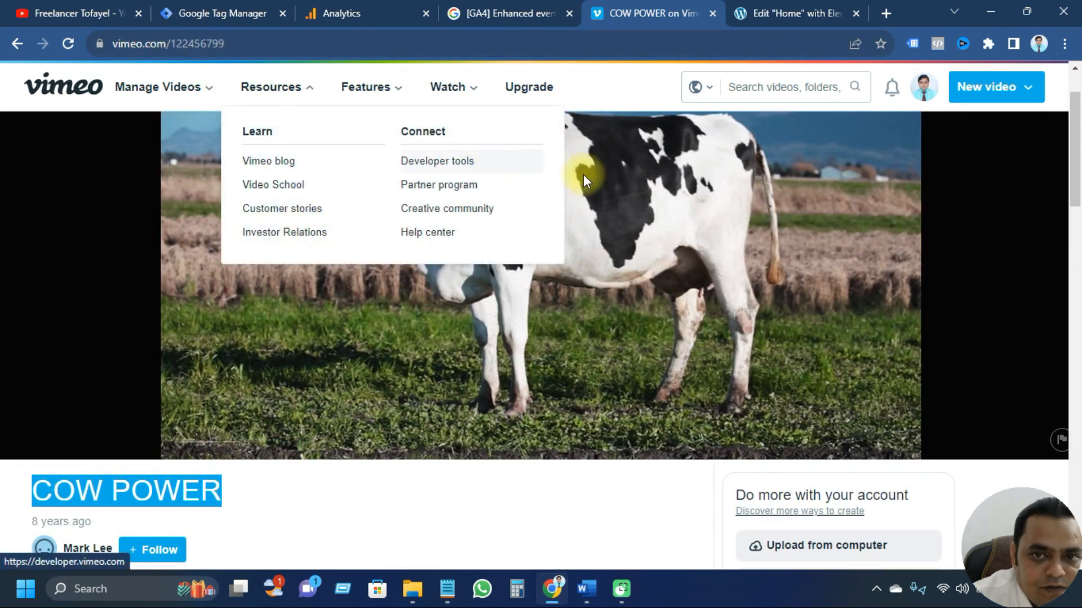
click(924, 87)
scroll(489, 291, down, 5)
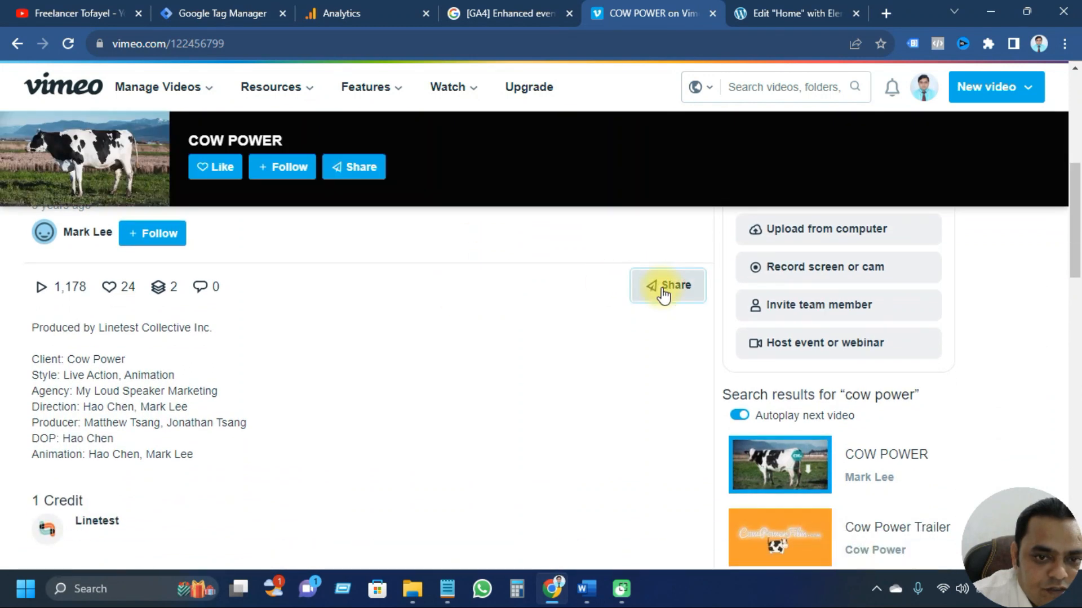
click(665, 286)
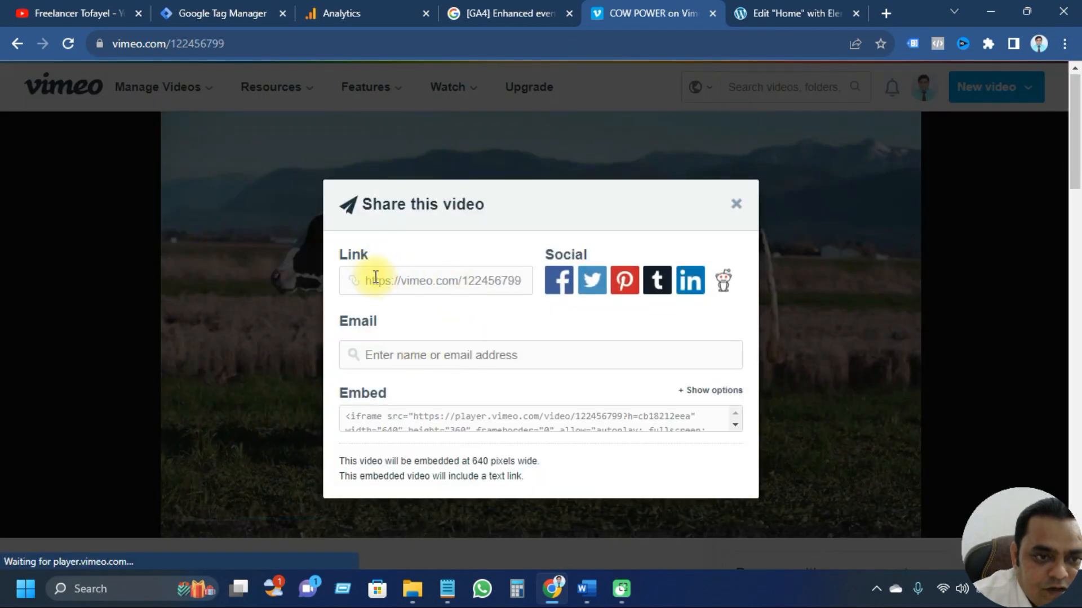
scroll(478, 414, down, 4)
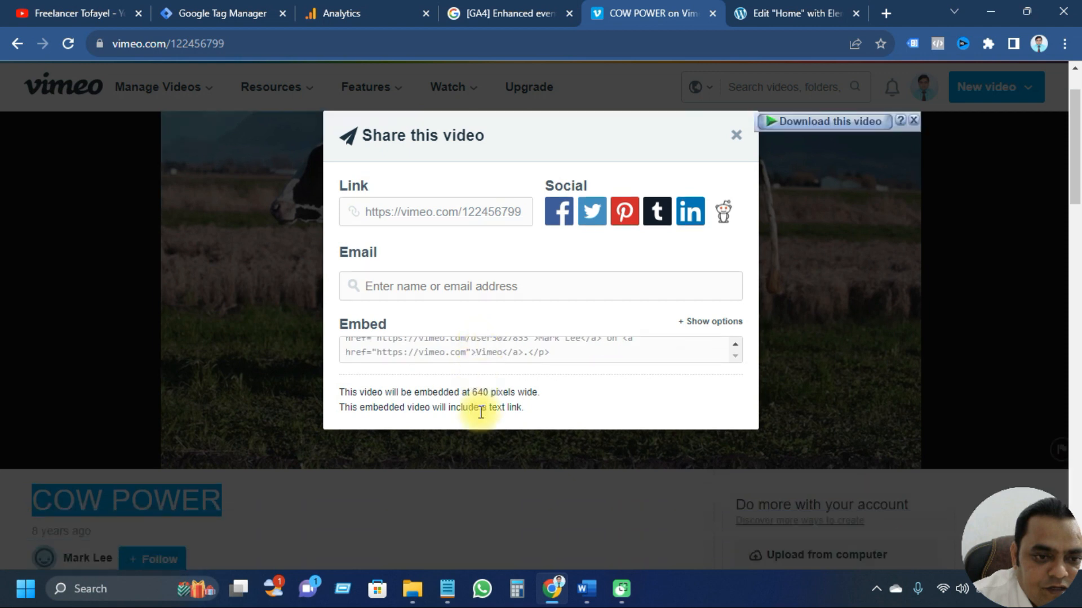
scroll(481, 413, down, 1)
click(448, 209)
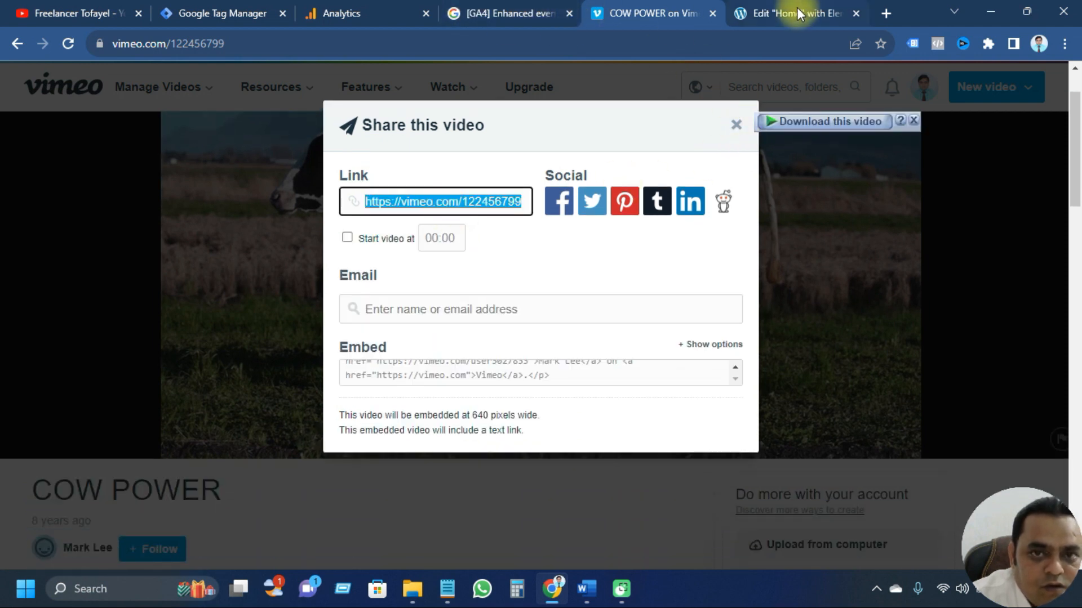
click(778, 13)
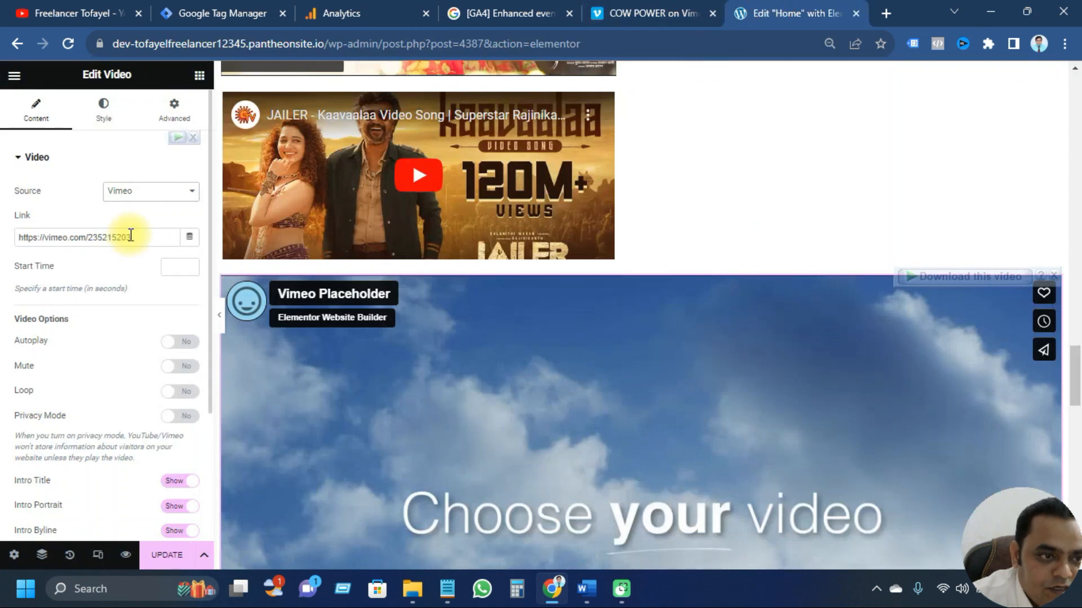
drag(131, 235, 49, 238)
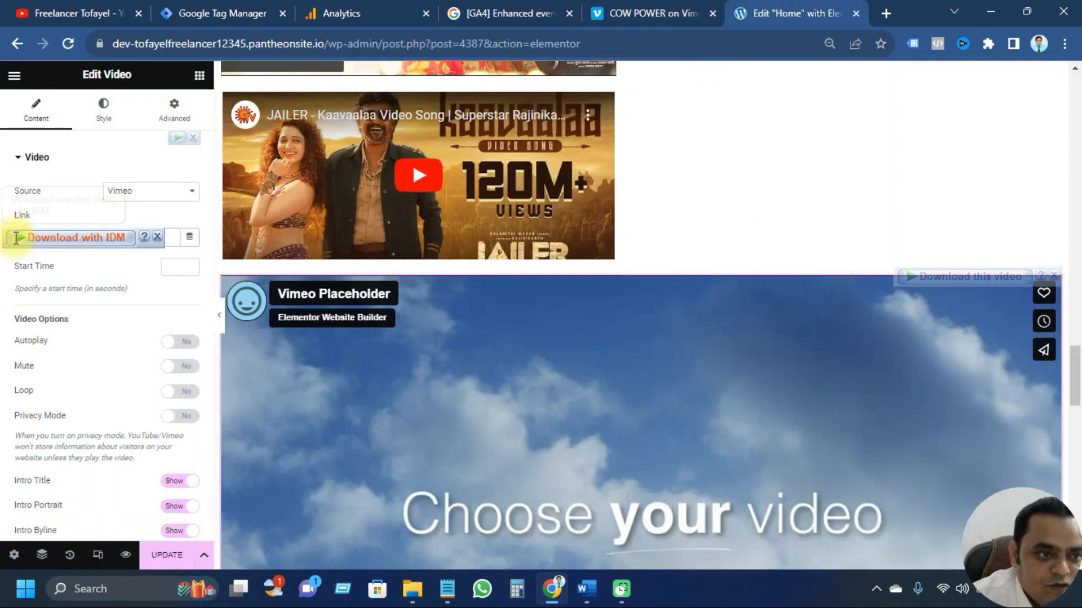
key(ctrl+v)
click(157, 234)
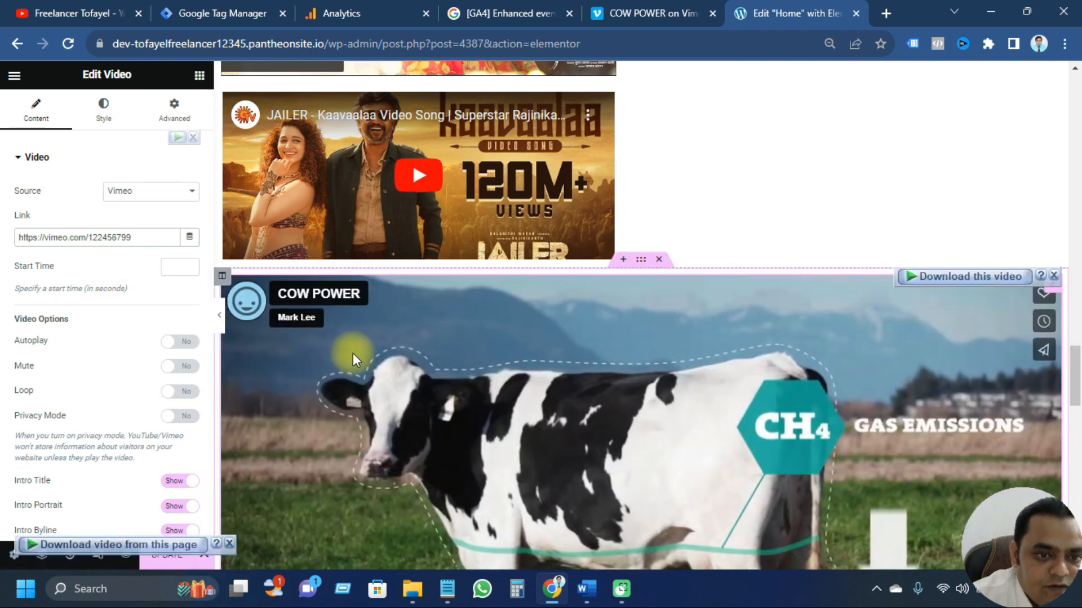
Step: Set the COW POWER video's width to Inline (auto), then resize it to about 47% to match the JAILER video above
click(172, 110)
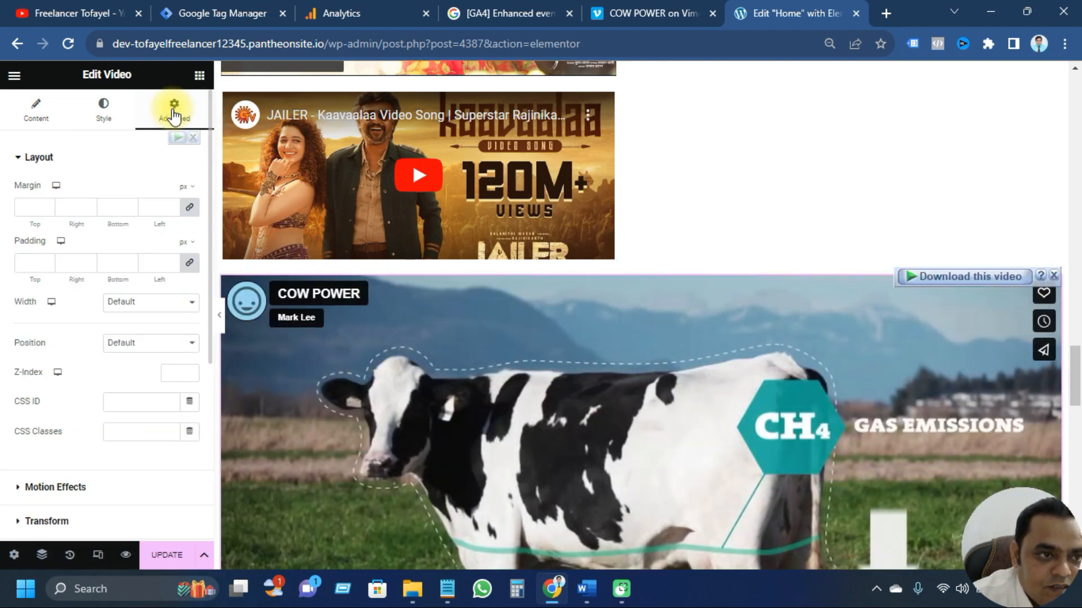
click(141, 309)
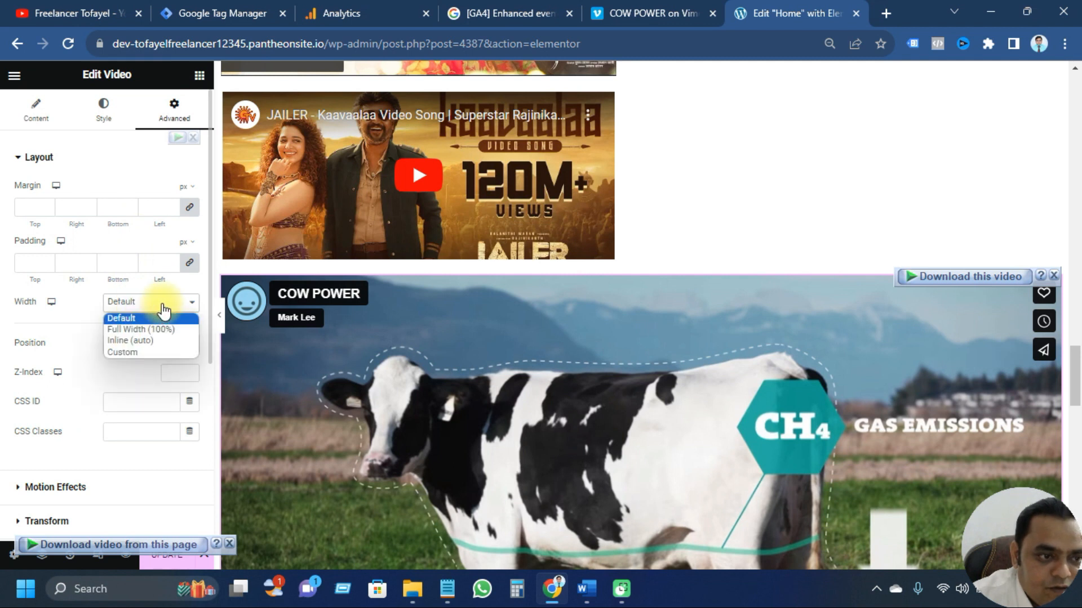
click(140, 340)
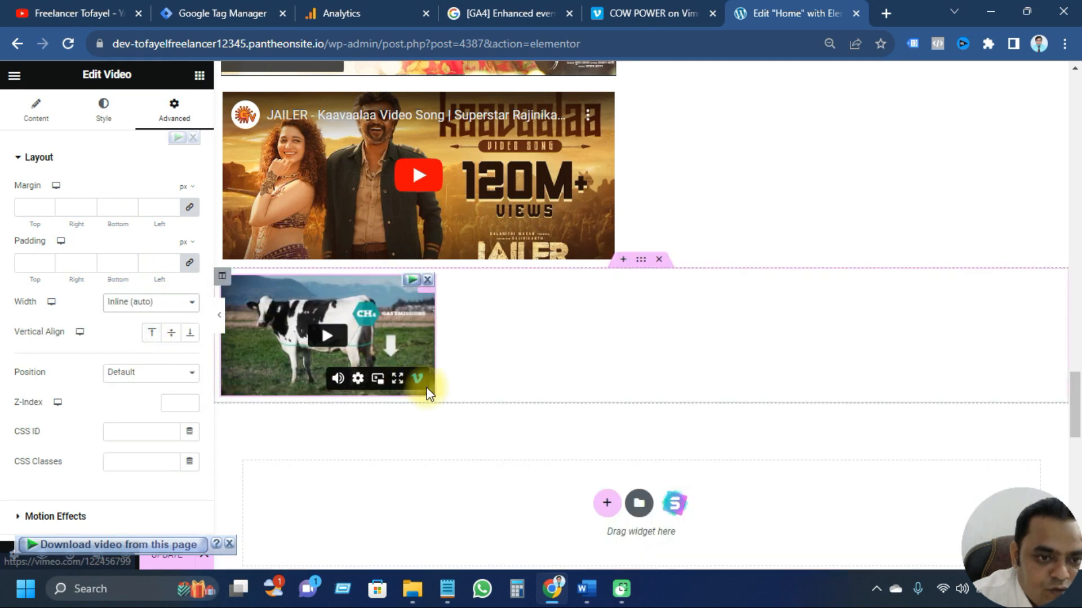
drag(435, 391, 618, 422)
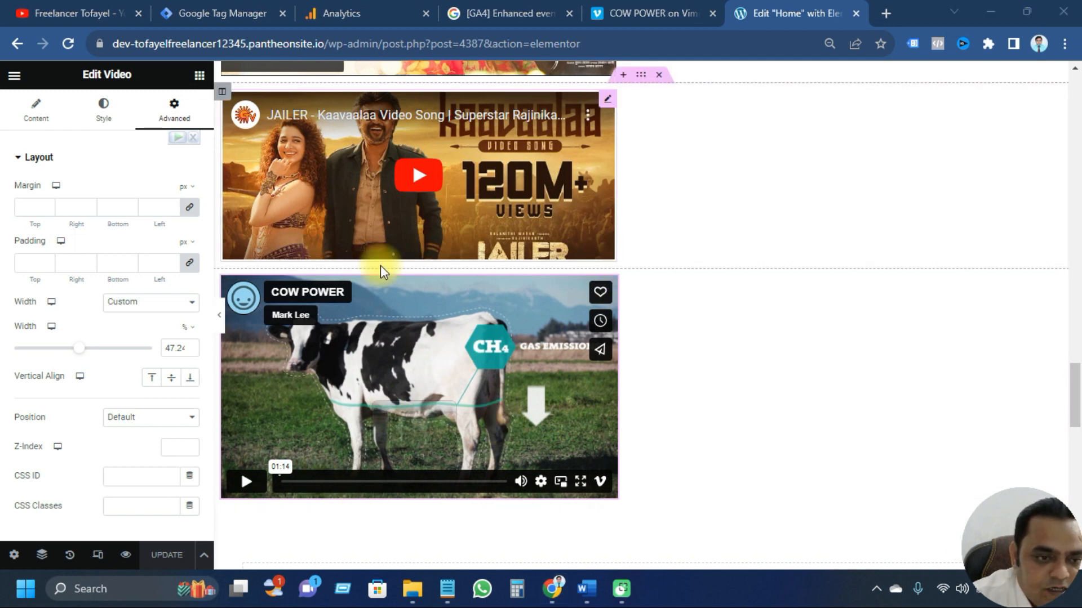
Step: Review the COW POWER video's placement among the other videos on the home page and play it
scroll(368, 458, up, 5)
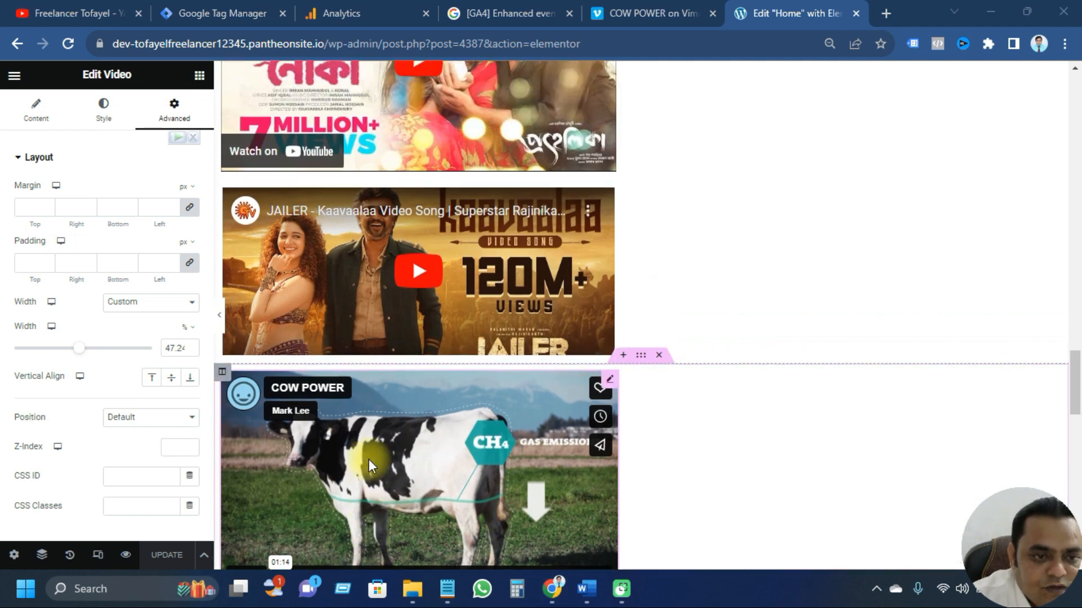
scroll(369, 458, down, 9)
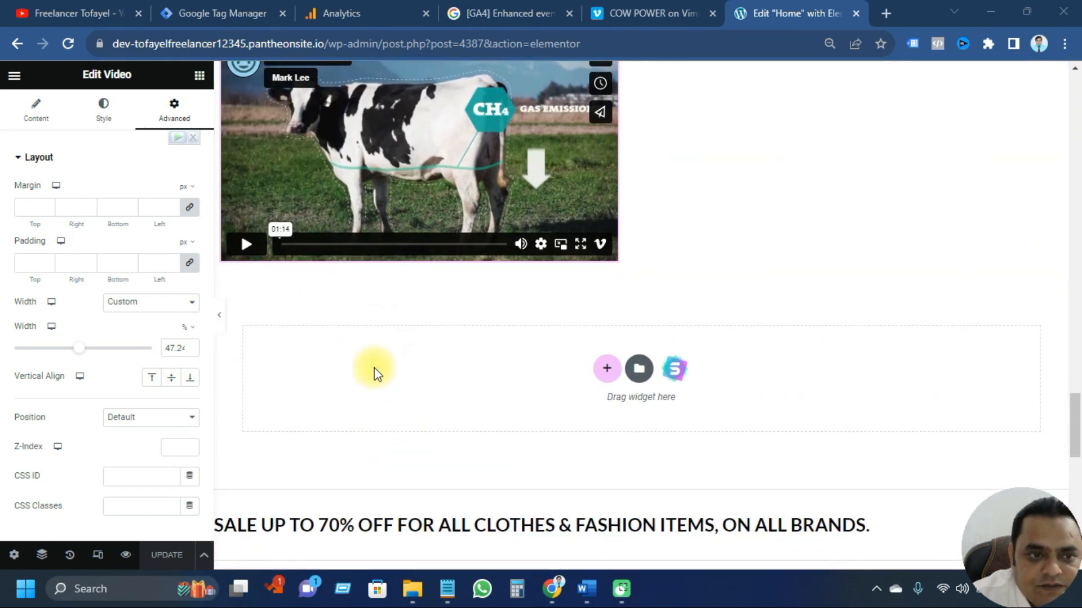
scroll(334, 314, up, 4)
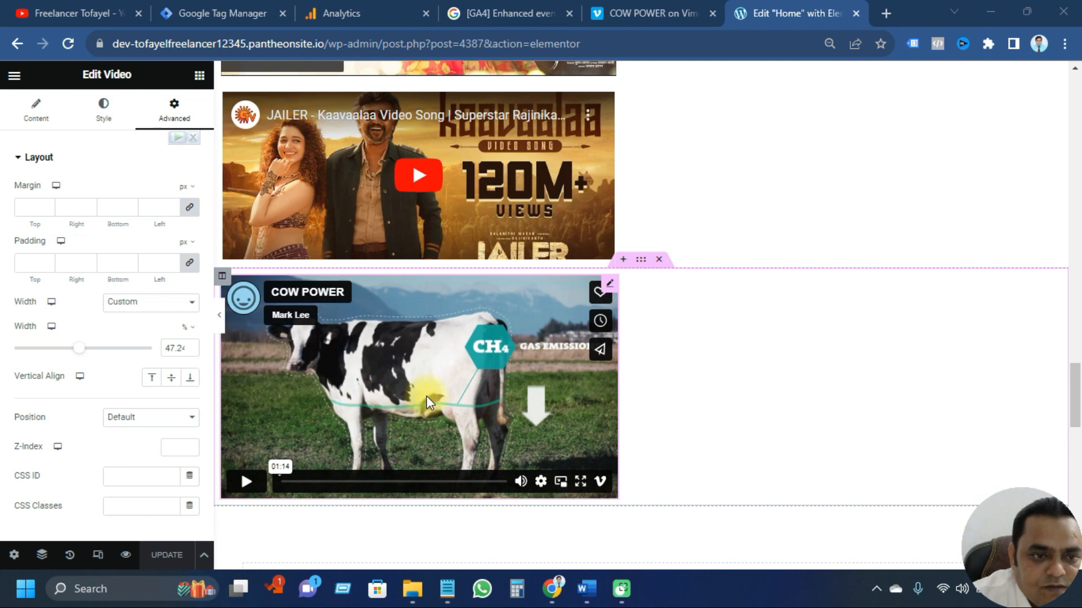
click(247, 482)
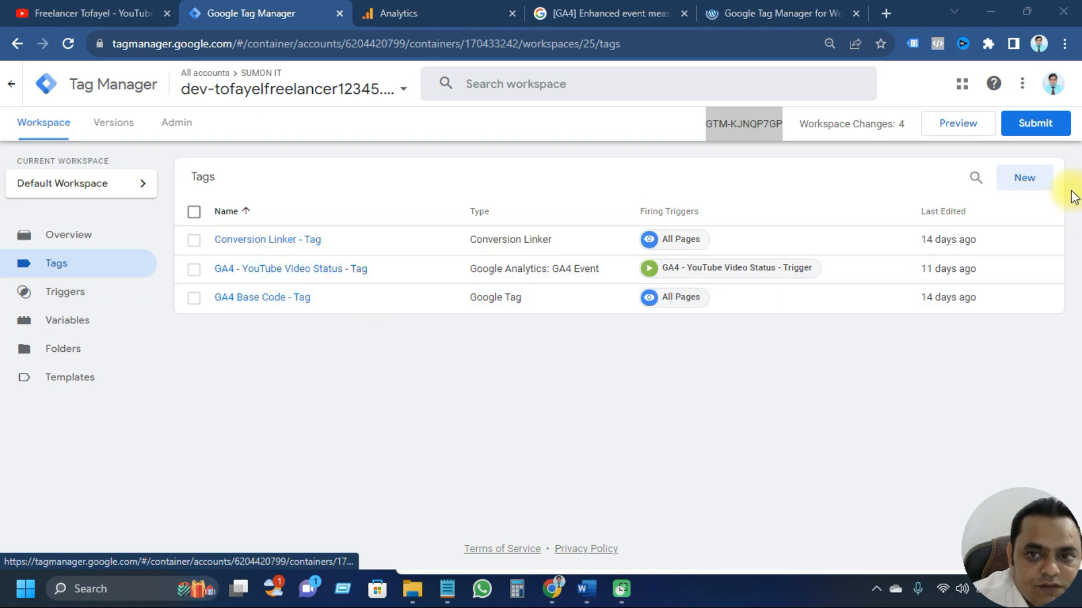
Step: In Google Tag Manager, review the workspace's built-in variables and return to the tags list
click(78, 329)
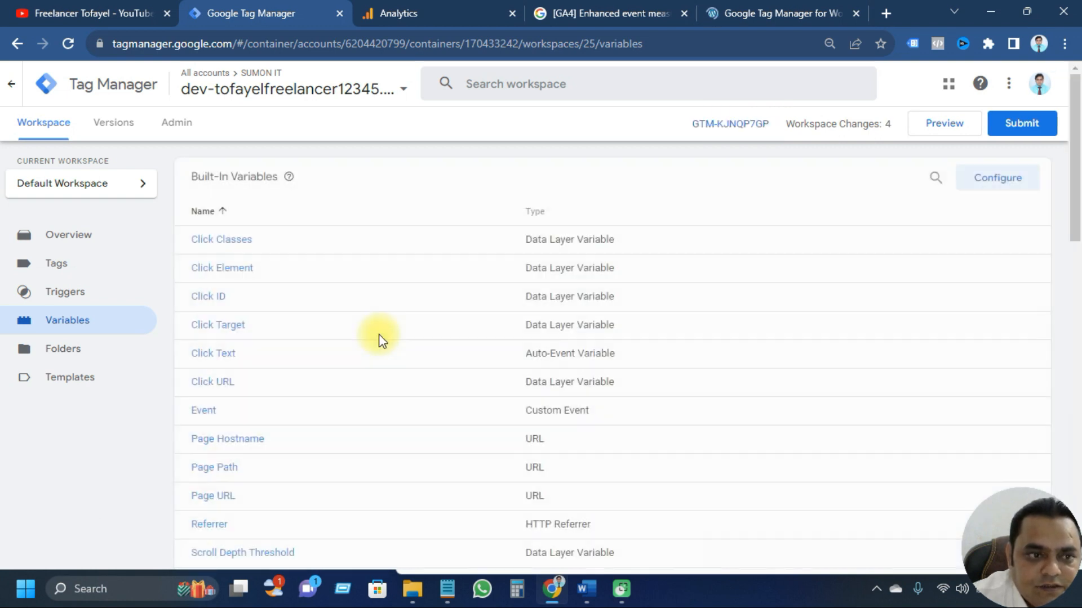
scroll(379, 334, down, 3)
scroll(378, 335, down, 3)
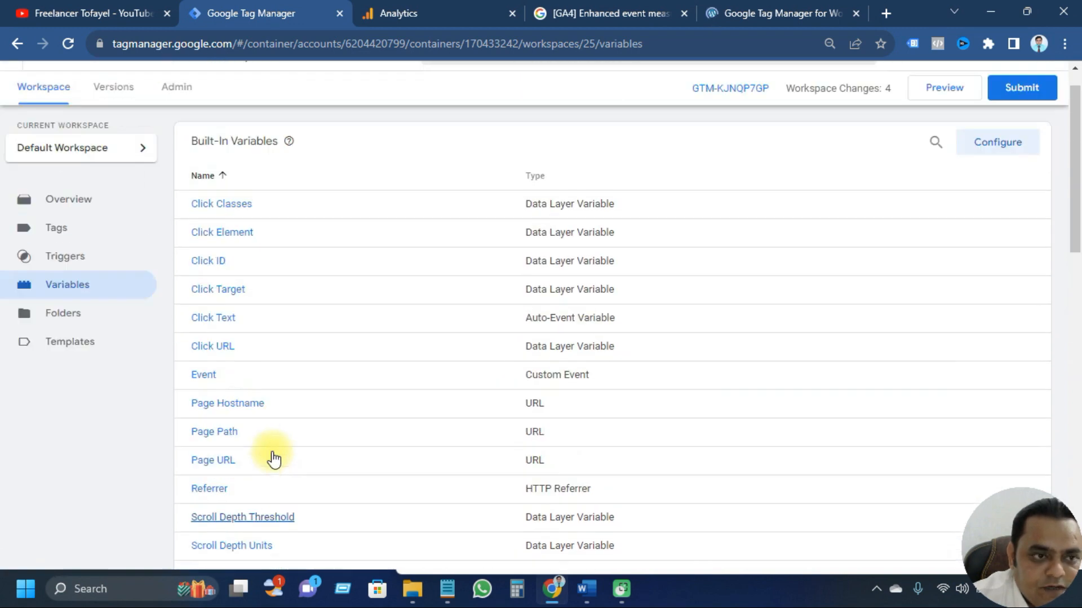
scroll(264, 451, up, 6)
click(57, 264)
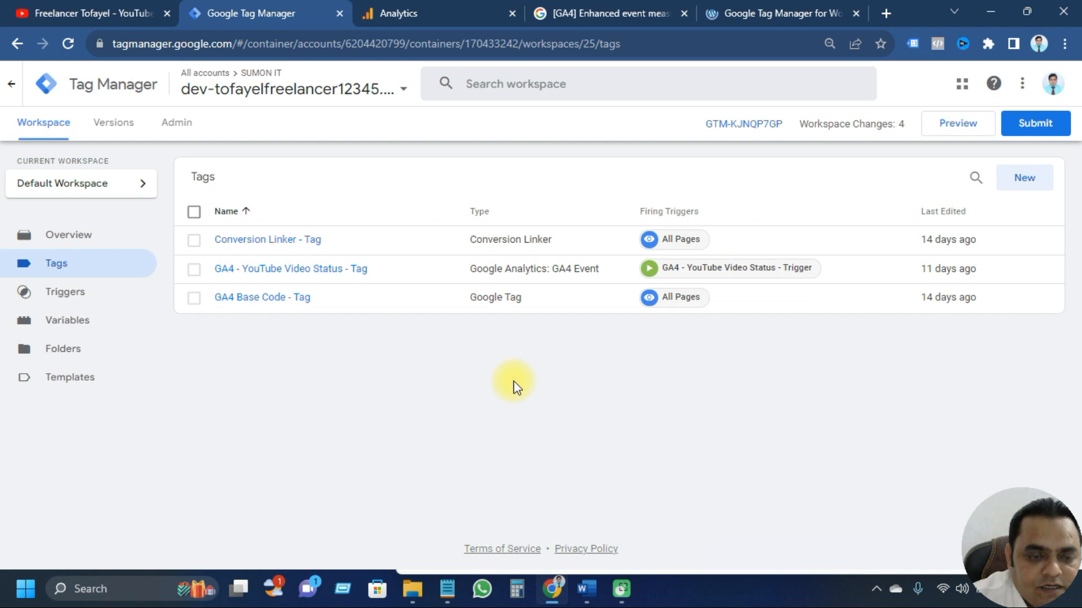
Step: Switch to Word and copy the entire script, from <script> to </script>, in Listener tag for Vimeo Video in GTM.docx
click(583, 599)
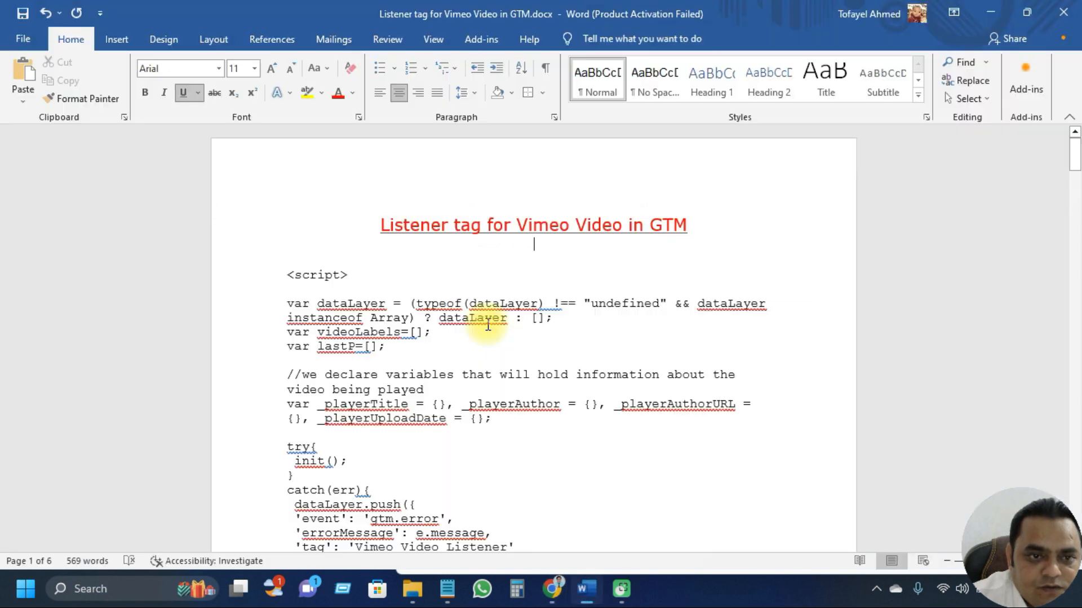
scroll(459, 366, down, 10)
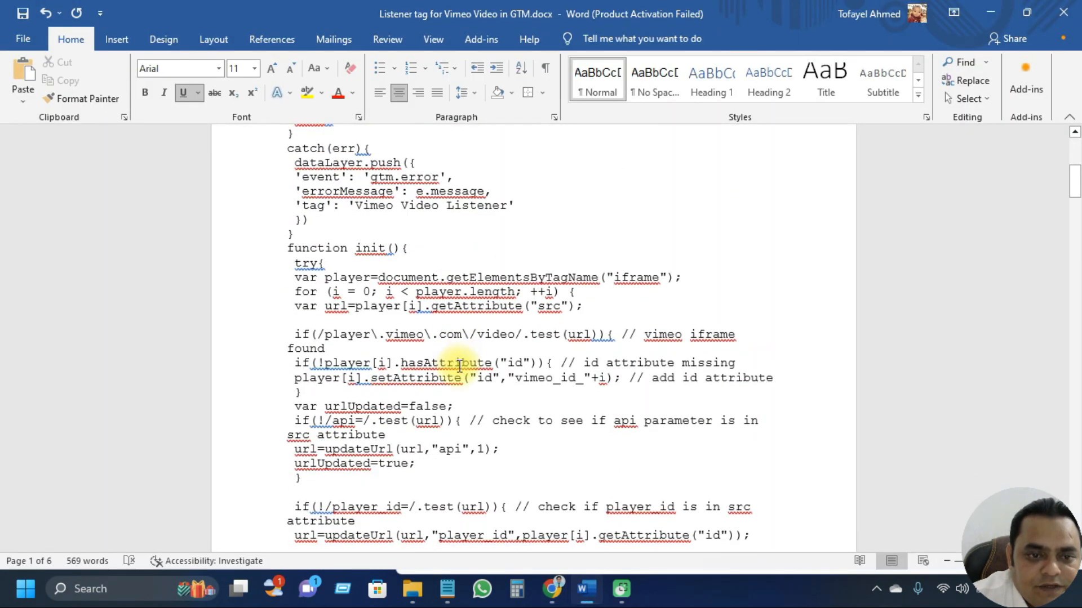
scroll(459, 366, down, 3)
scroll(459, 366, up, 9)
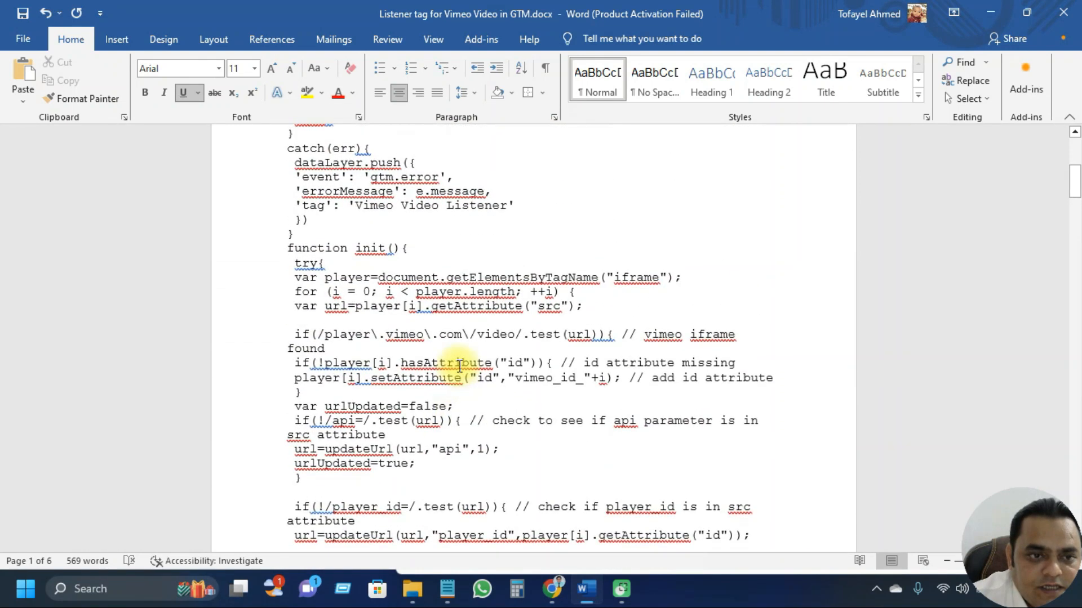
scroll(459, 366, up, 3)
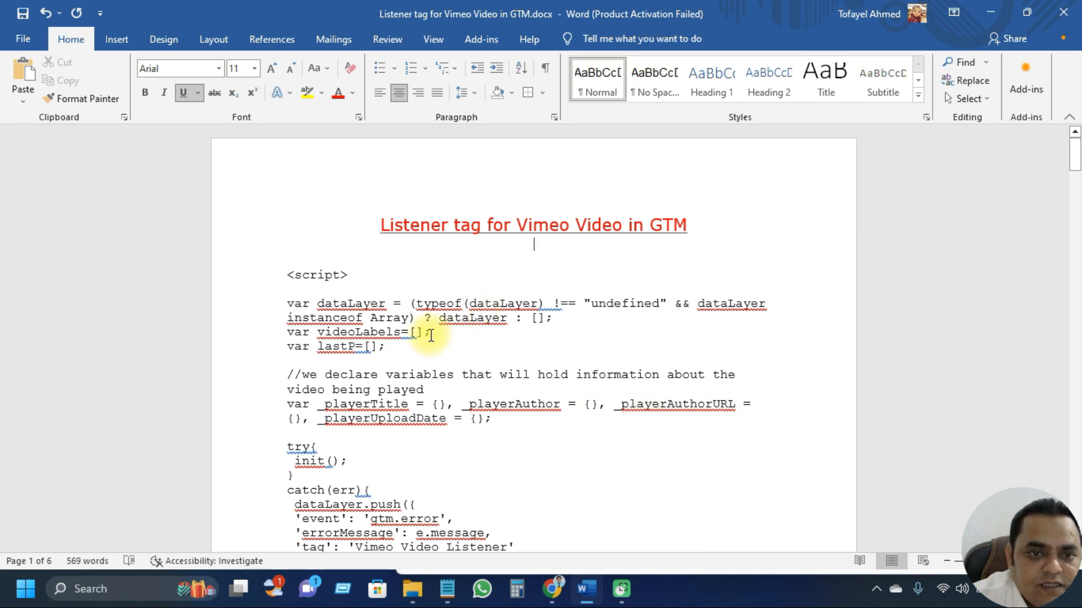
scroll(431, 336, down, 5)
scroll(431, 336, up, 5)
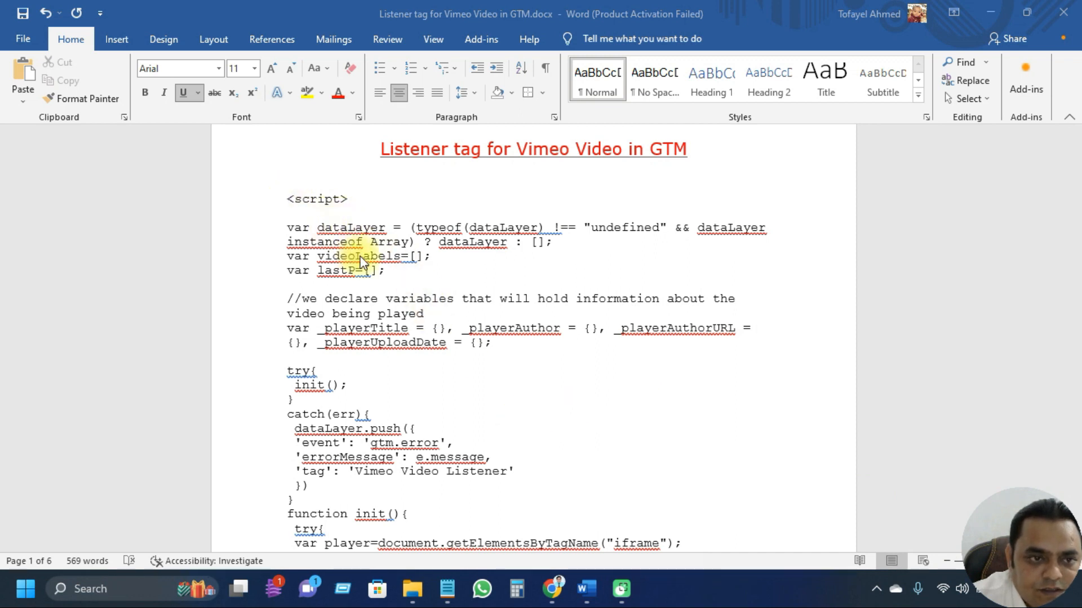
click(286, 195)
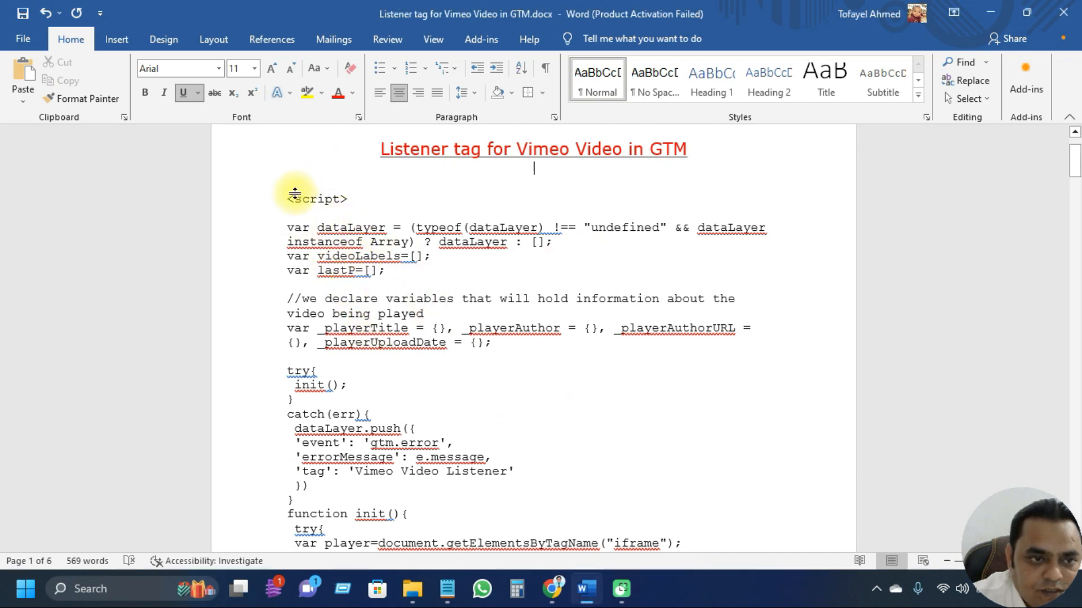
drag(302, 213, 403, 410)
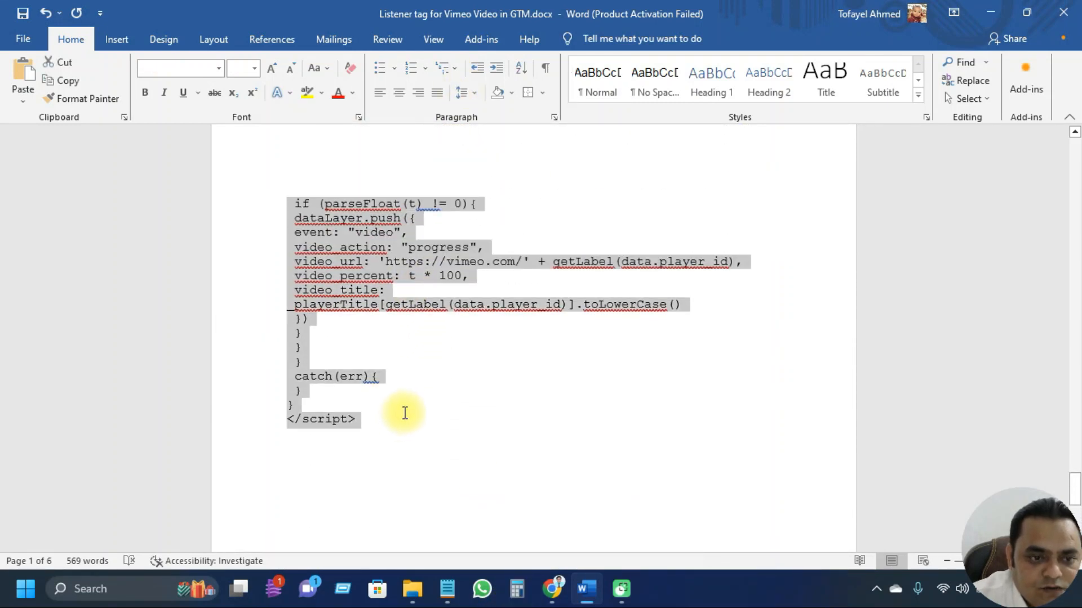
Step: Switch to Chrome and compare the Tag Manager container ID with the one in the Google Tag Manager for WordPress options
click(552, 589)
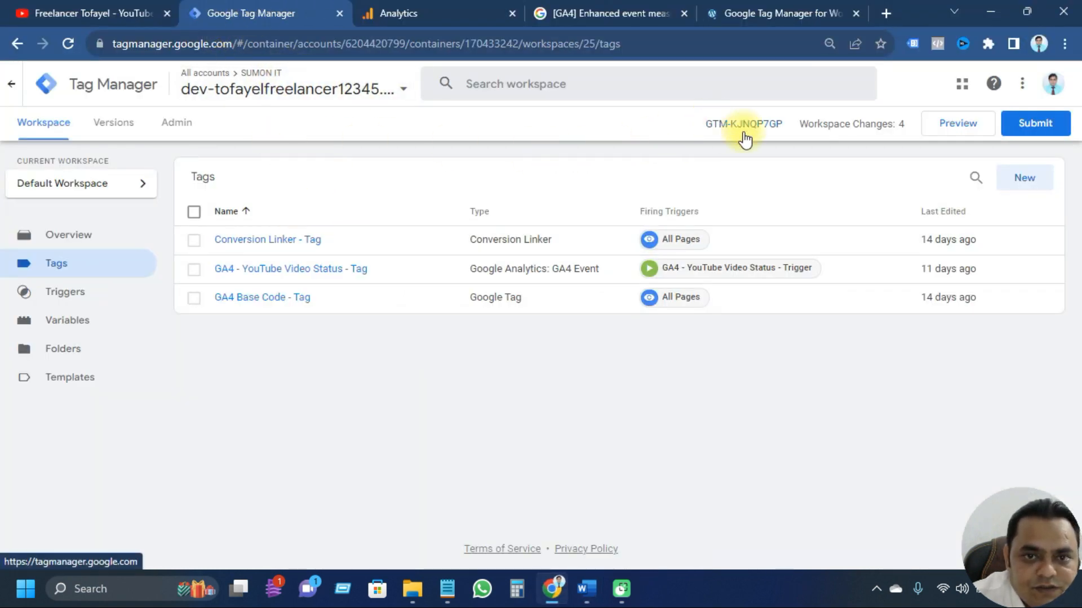
click(753, 11)
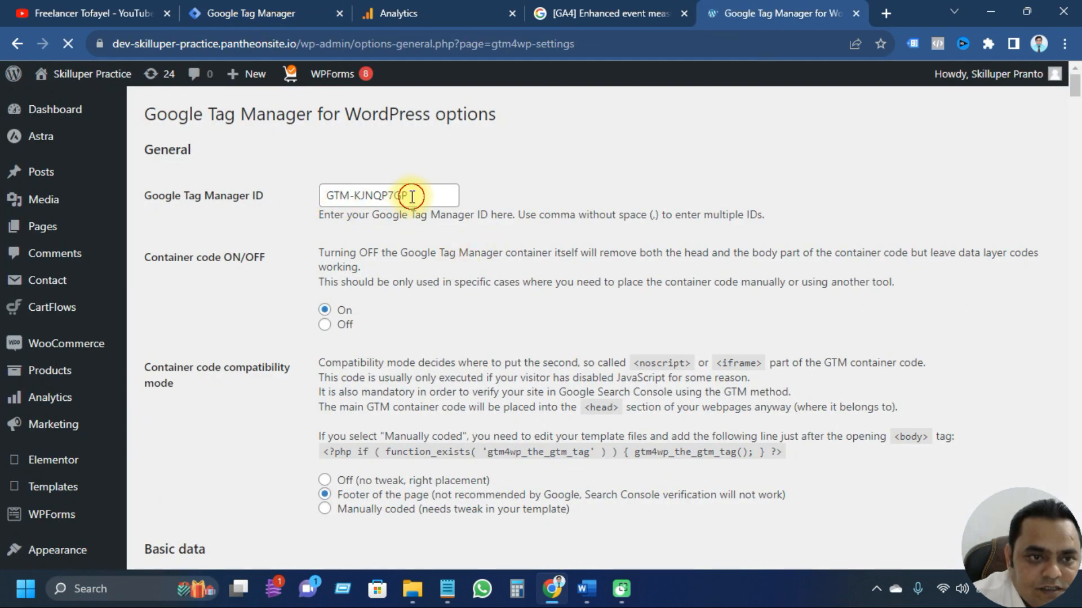
drag(412, 197, 323, 199)
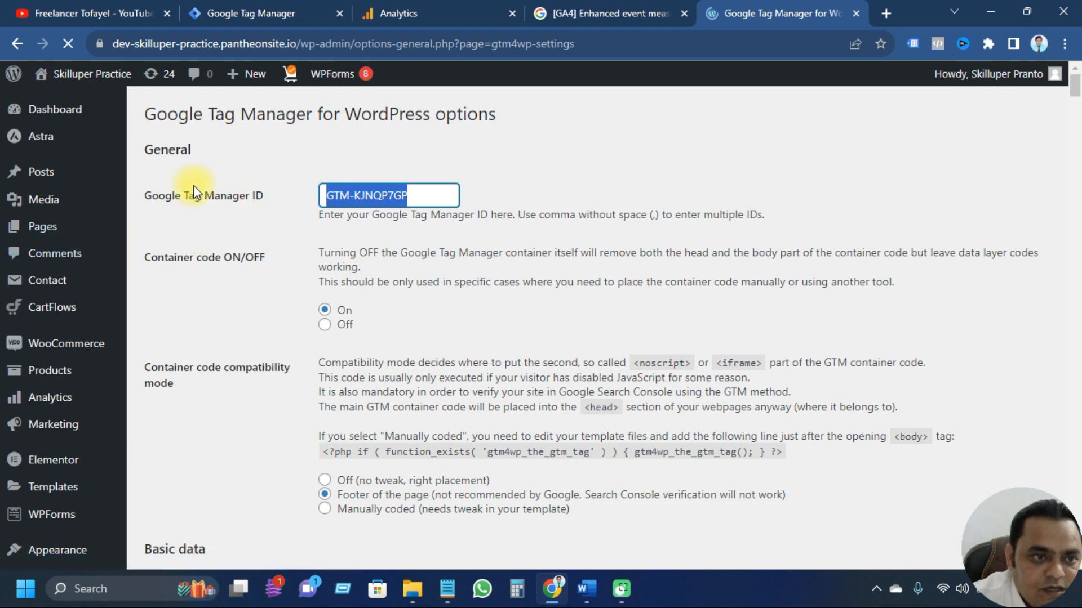
click(422, 194)
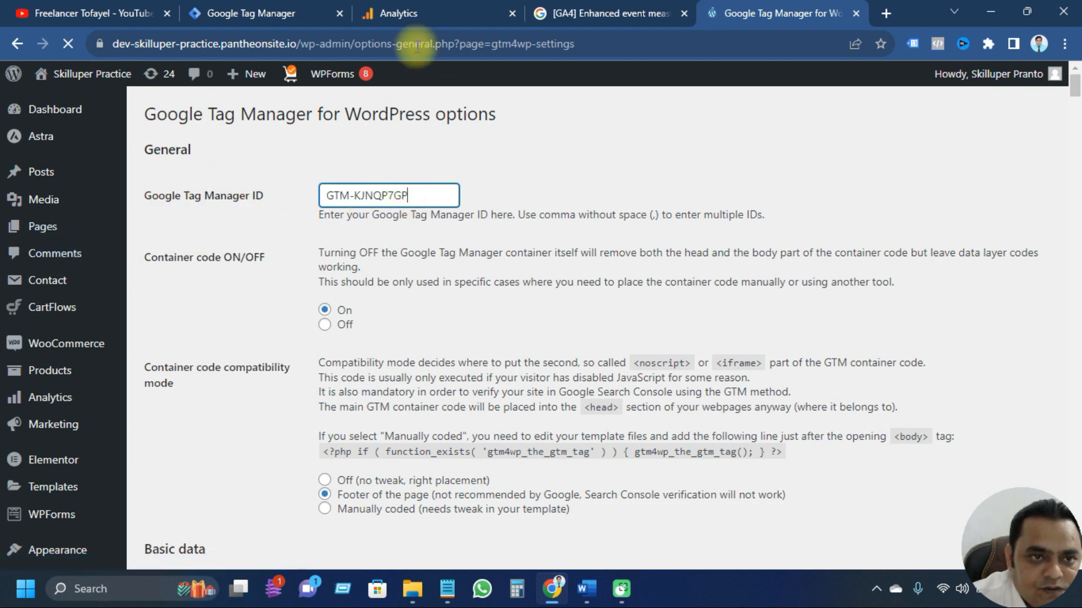
click(259, 12)
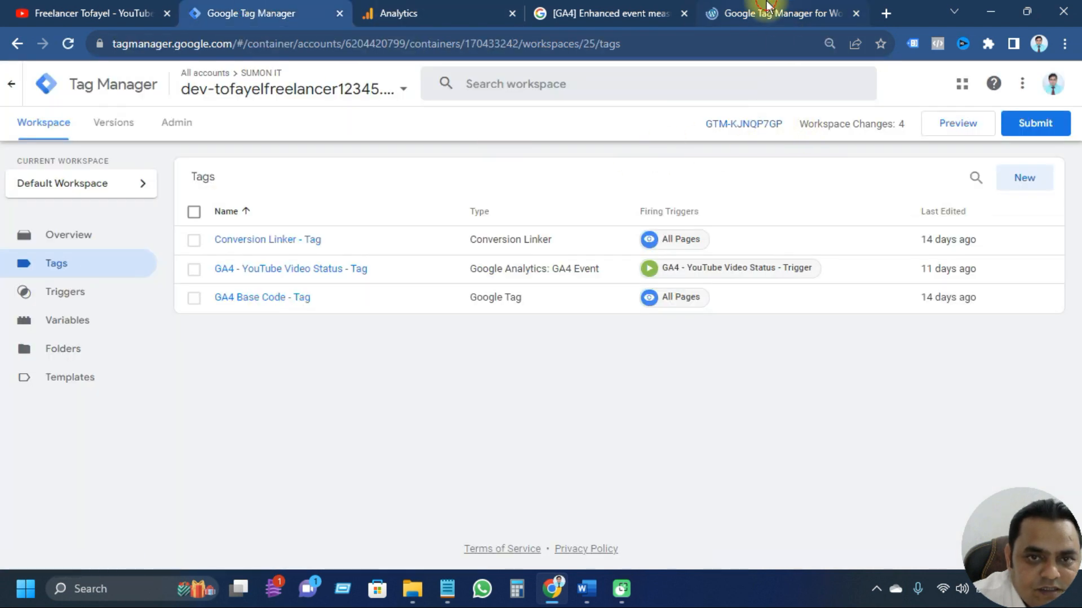
click(781, 13)
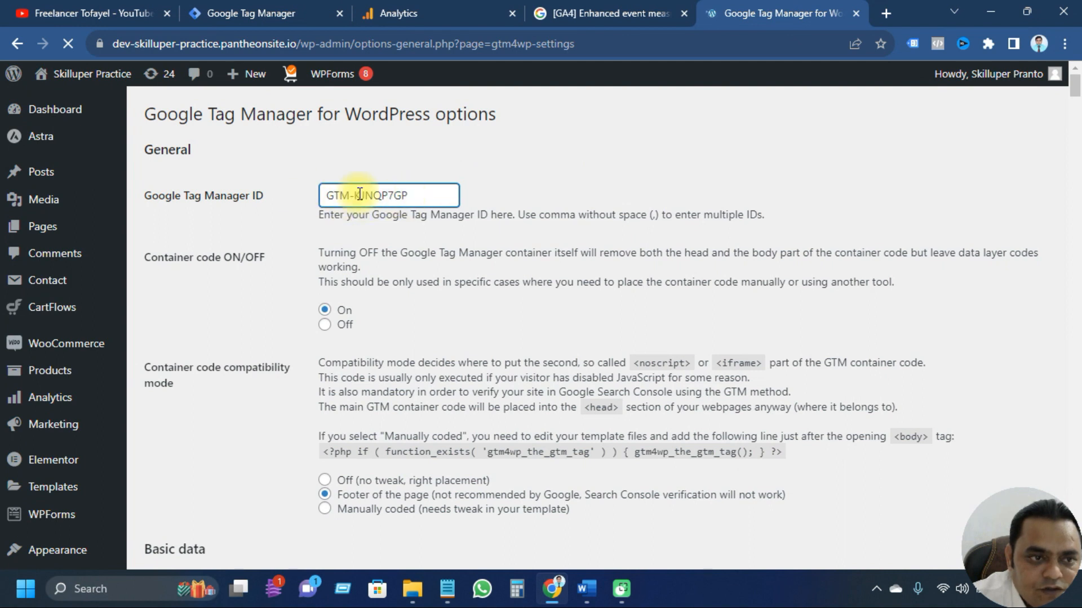
click(231, 15)
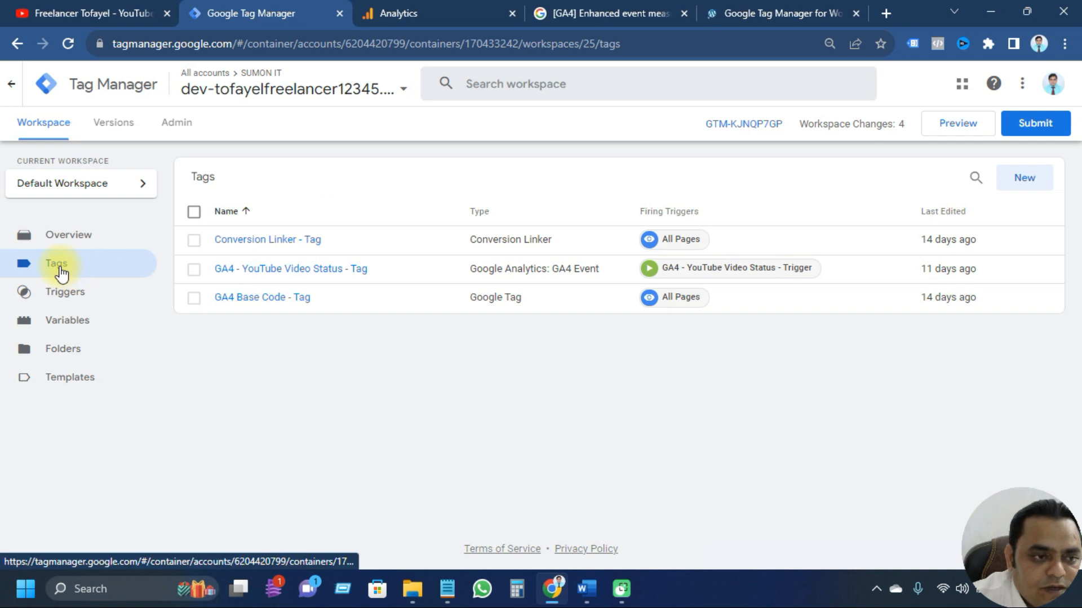
Step: Create a new Custom HTML tag, paste the copied Vimeo listener script as its HTML, and remove the trailing empty line
click(1011, 197)
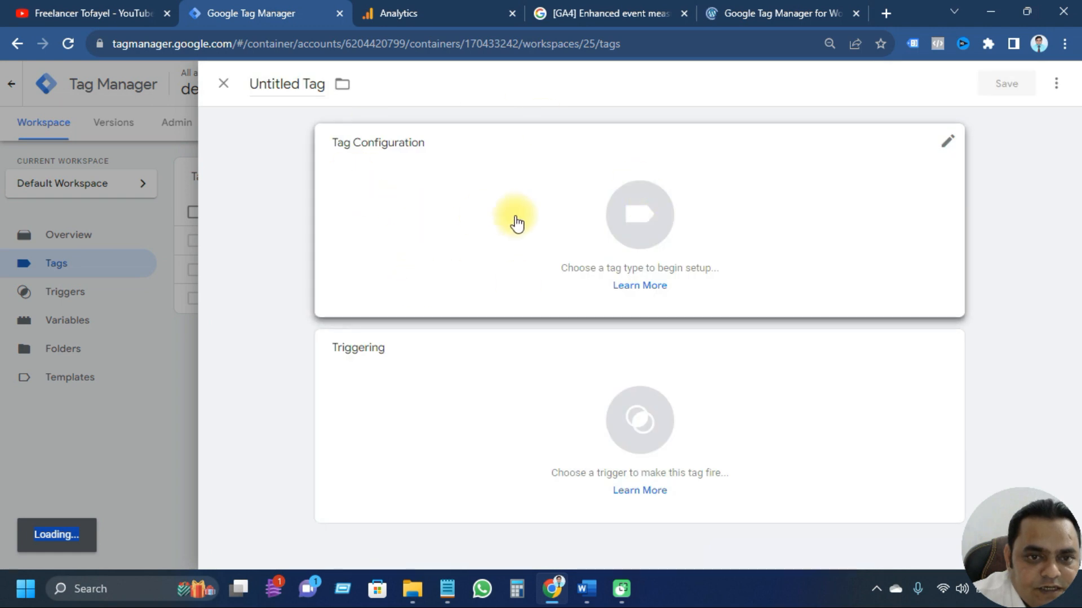
click(630, 223)
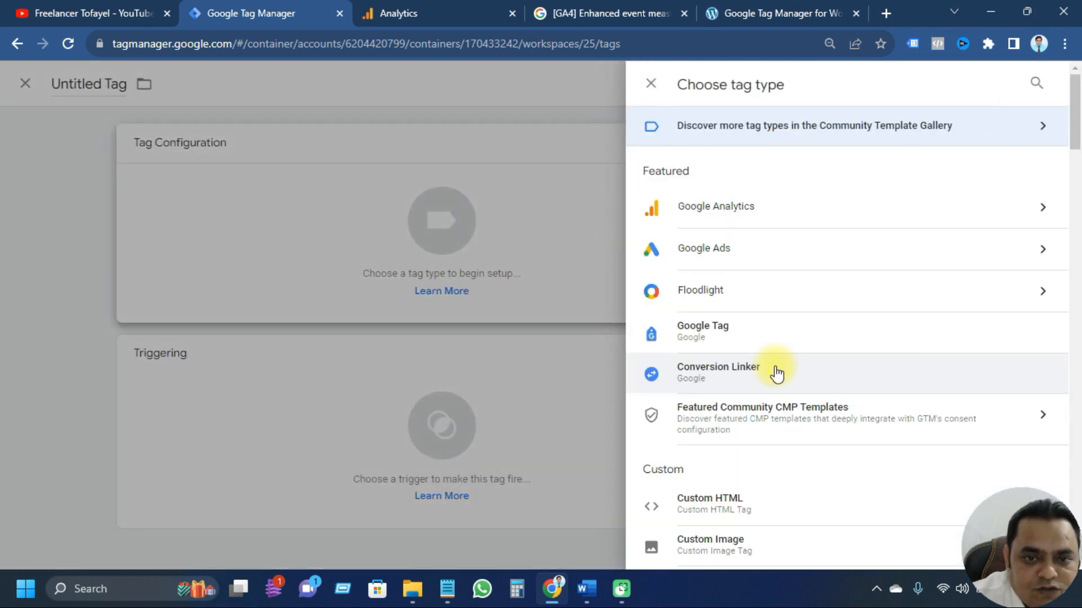
scroll(777, 373, down, 3)
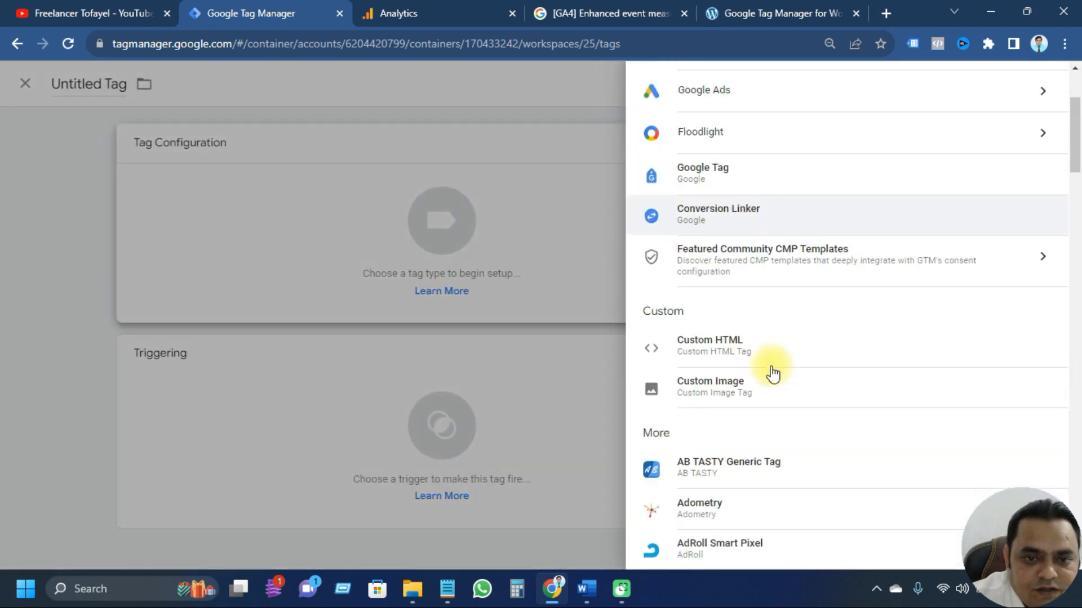
click(720, 355)
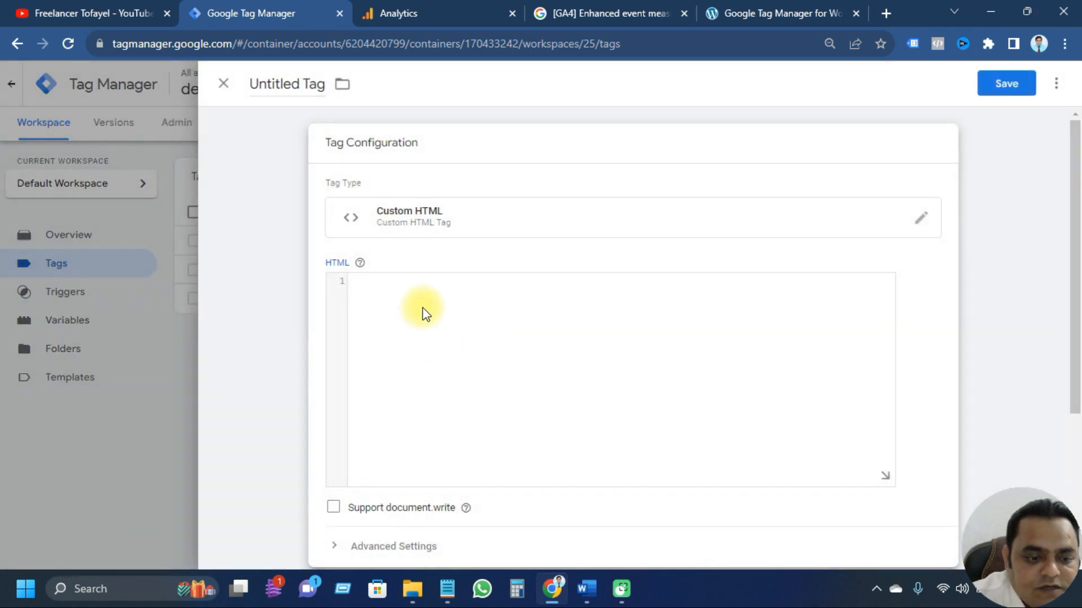
key(ctrl+v)
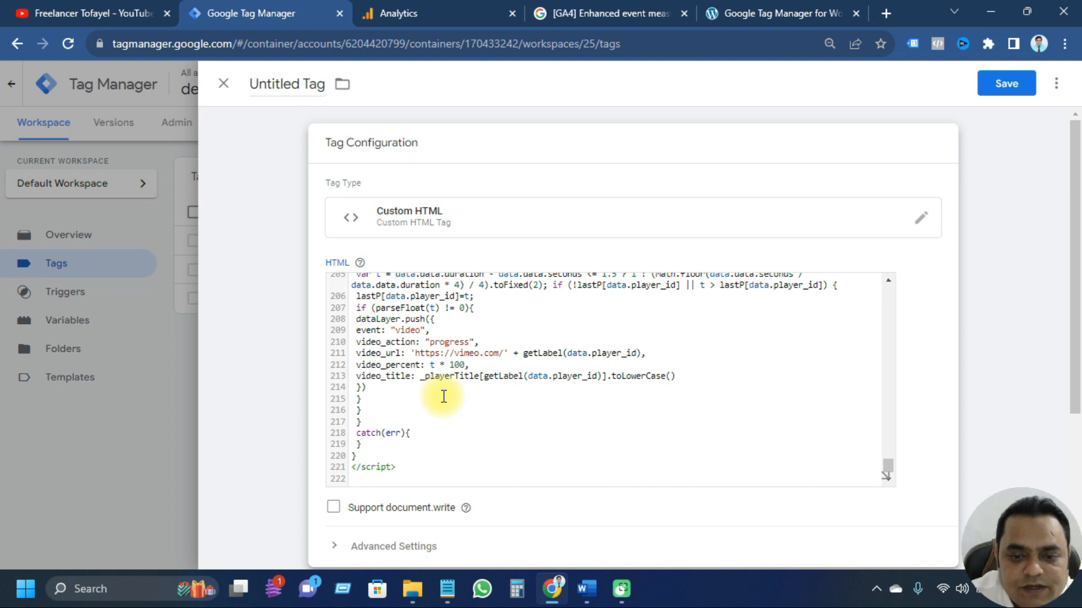
key(BackSpace)
scroll(465, 393, up, 15)
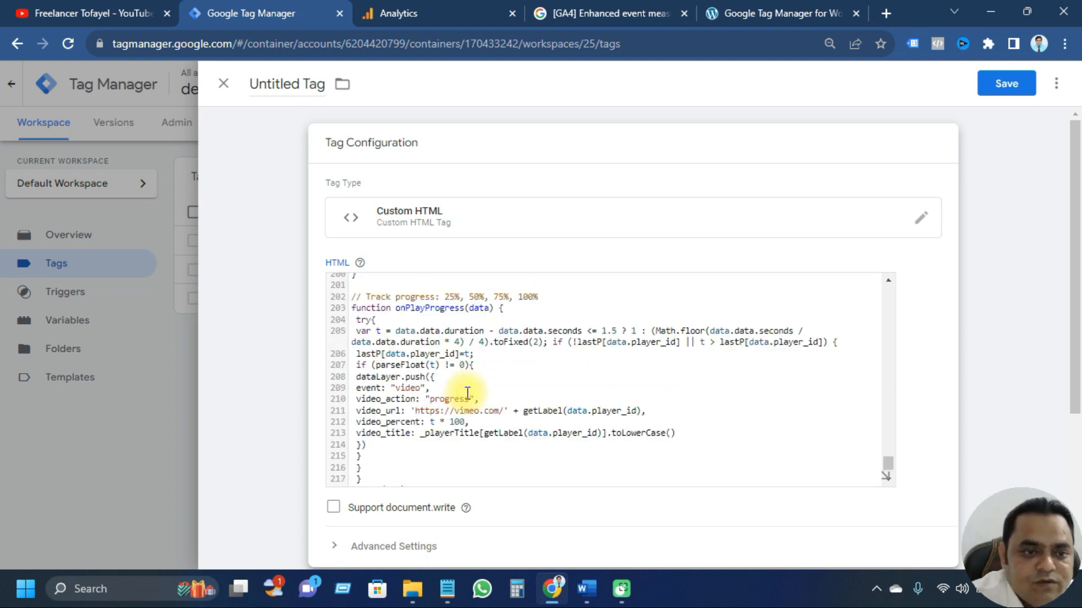
scroll(467, 392, up, 20)
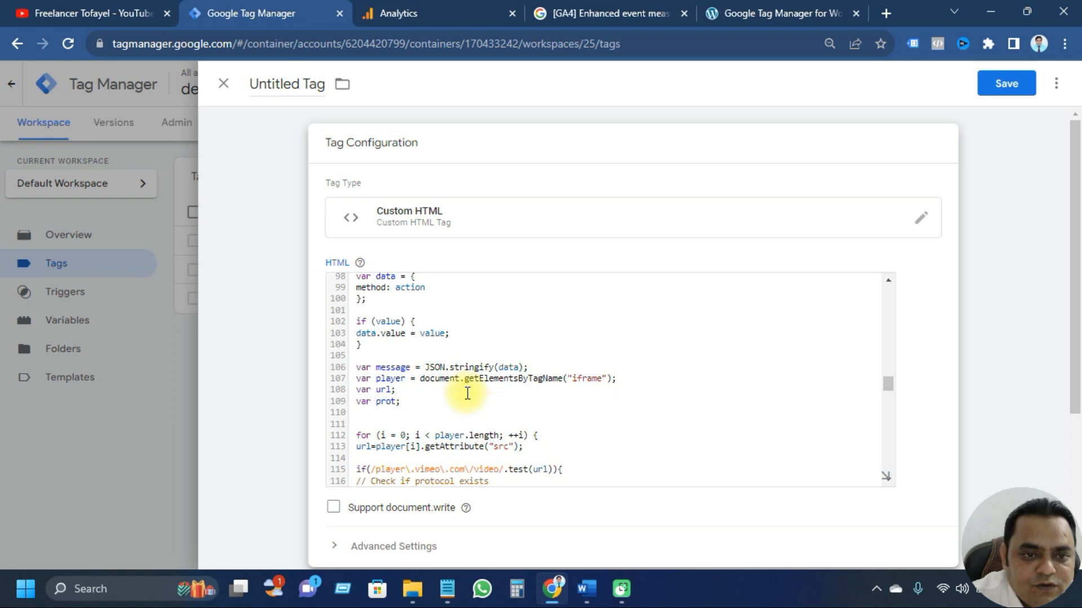
Step: Check the pasted listener script from start to end and set the All Pages trigger to fire the tag
scroll(467, 392, up, 2)
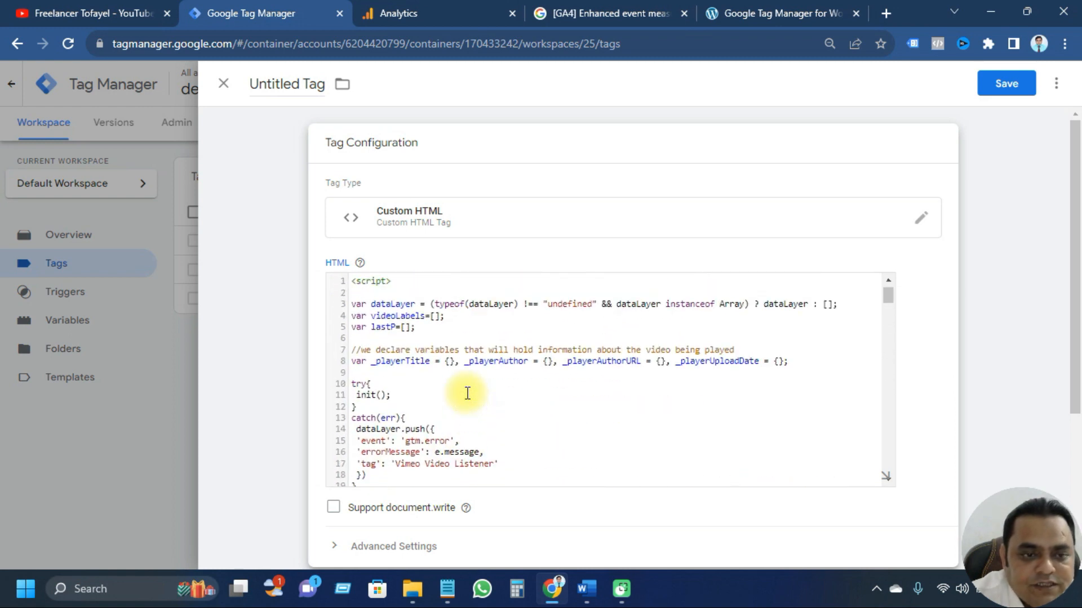
scroll(467, 393, down, 15)
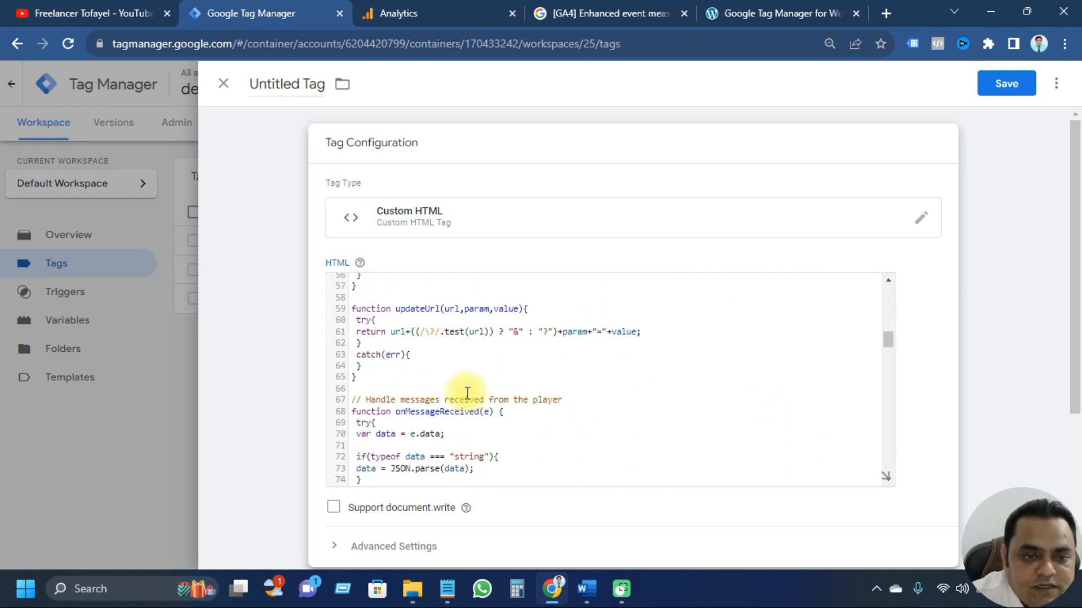
scroll(467, 393, down, 12)
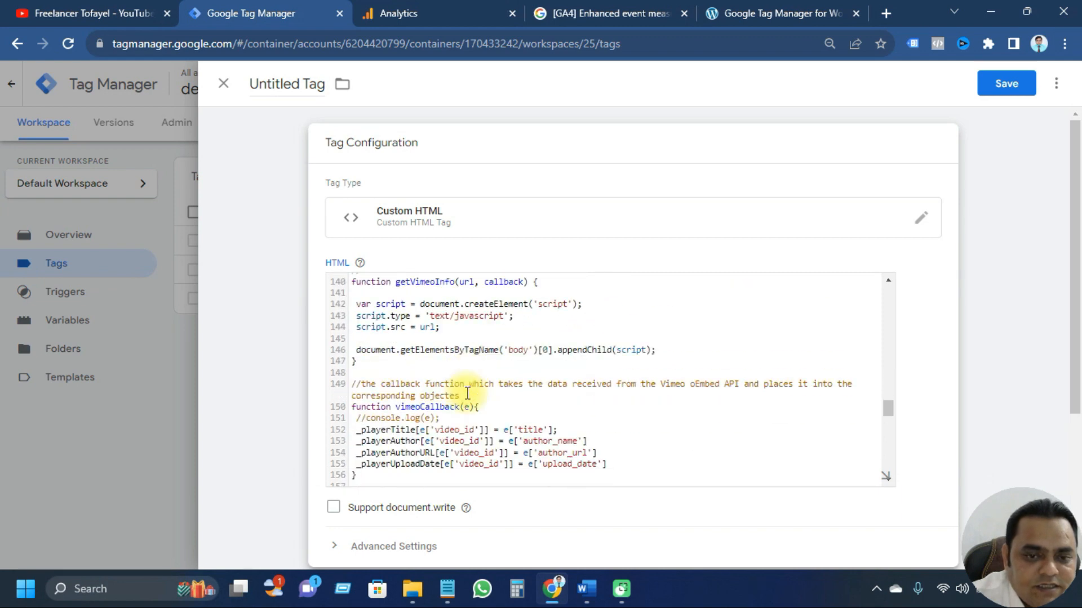
scroll(467, 393, down, 10)
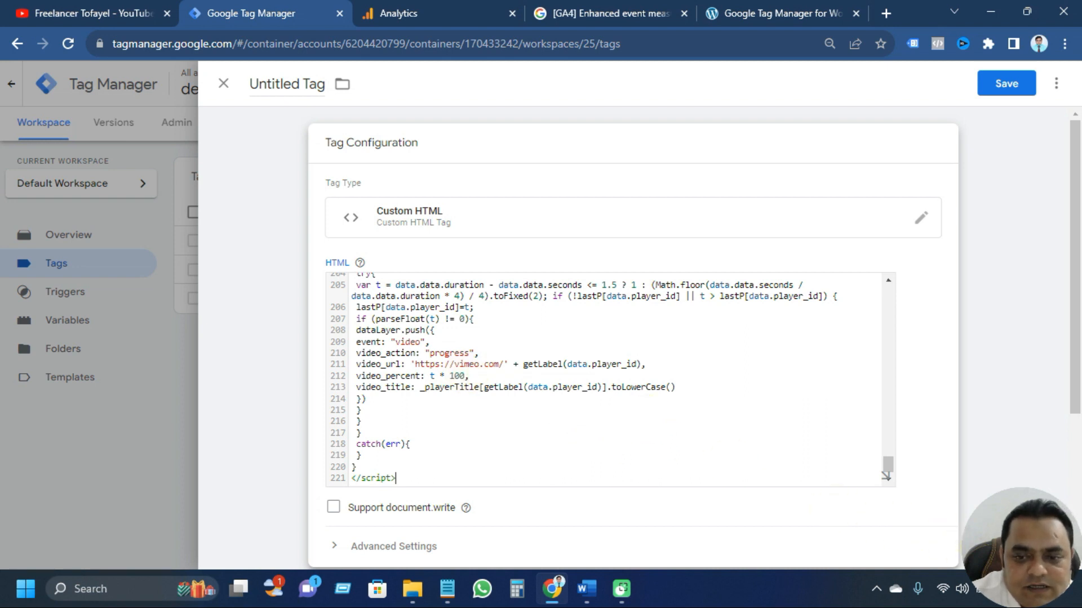
scroll(495, 386, down, 4)
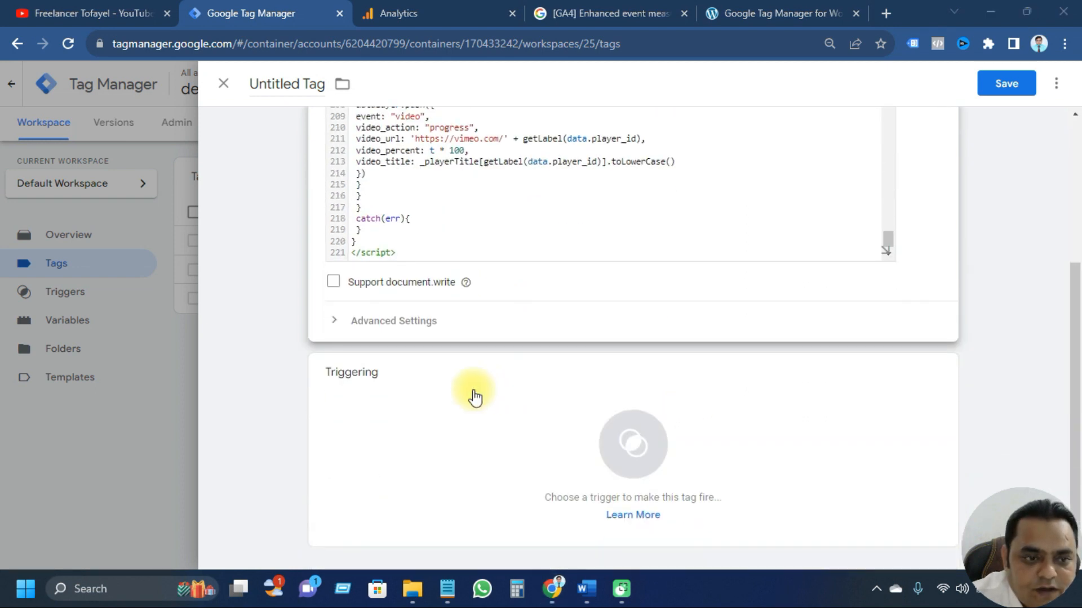
click(657, 445)
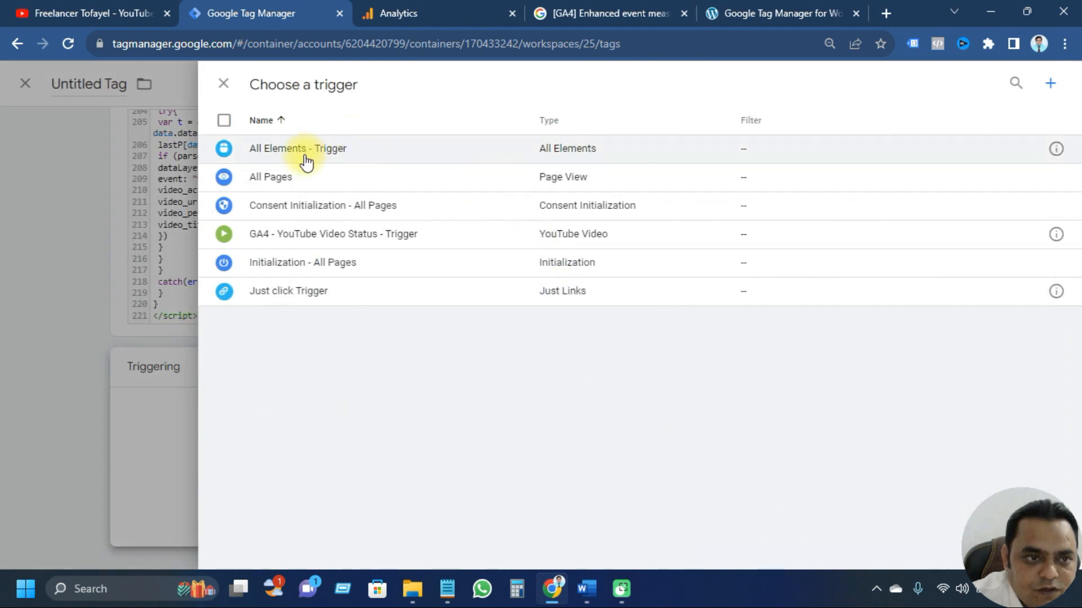
click(299, 181)
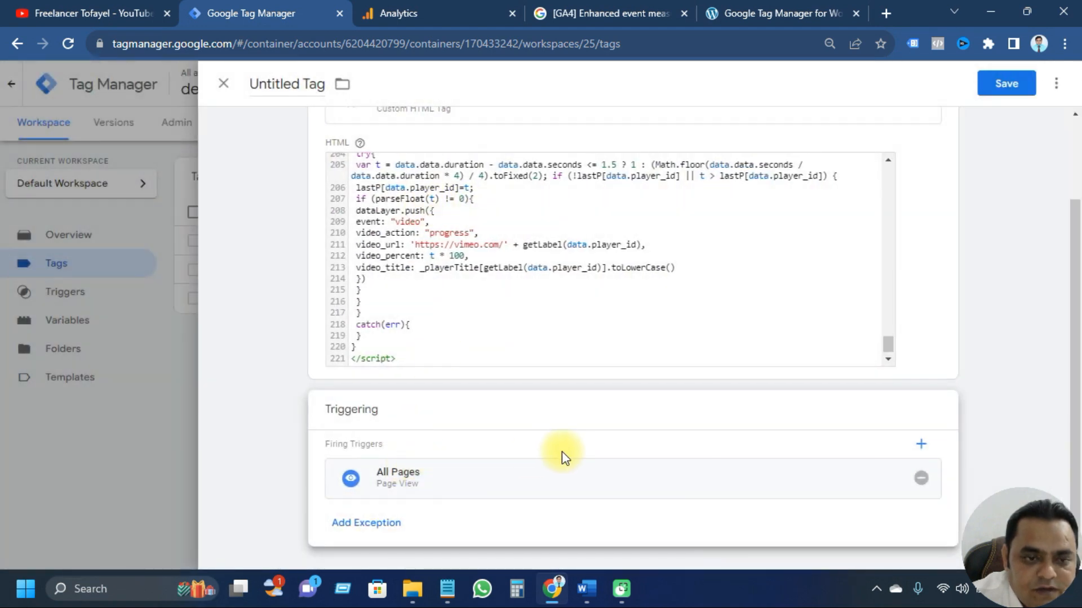
Step: Name the tag "cHTML - Vimeo Video Listener -Tag" and save it
scroll(449, 454, up, 2)
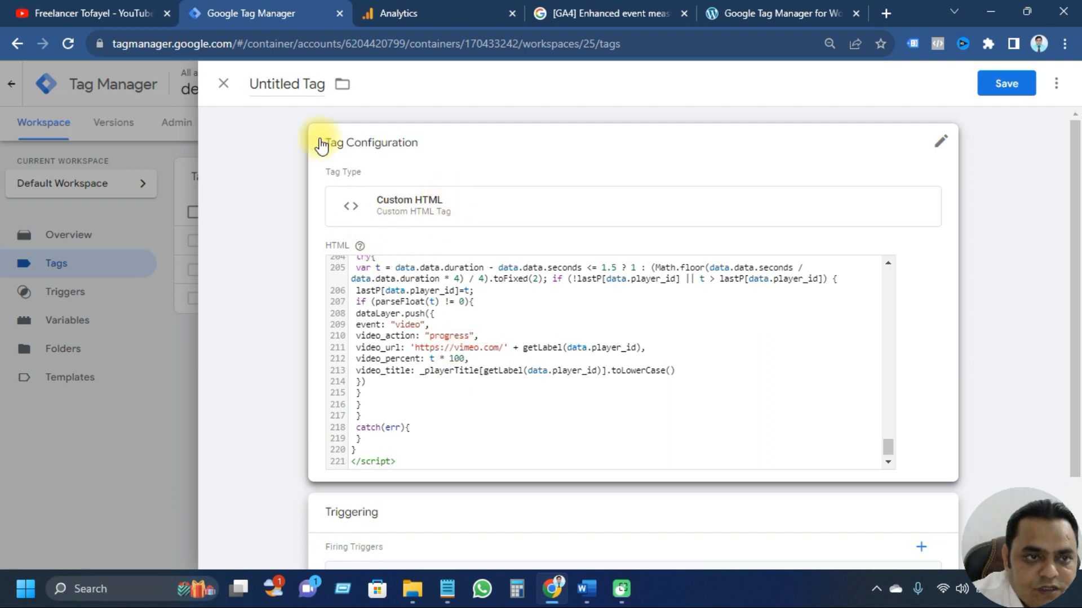
drag(324, 84, 241, 89)
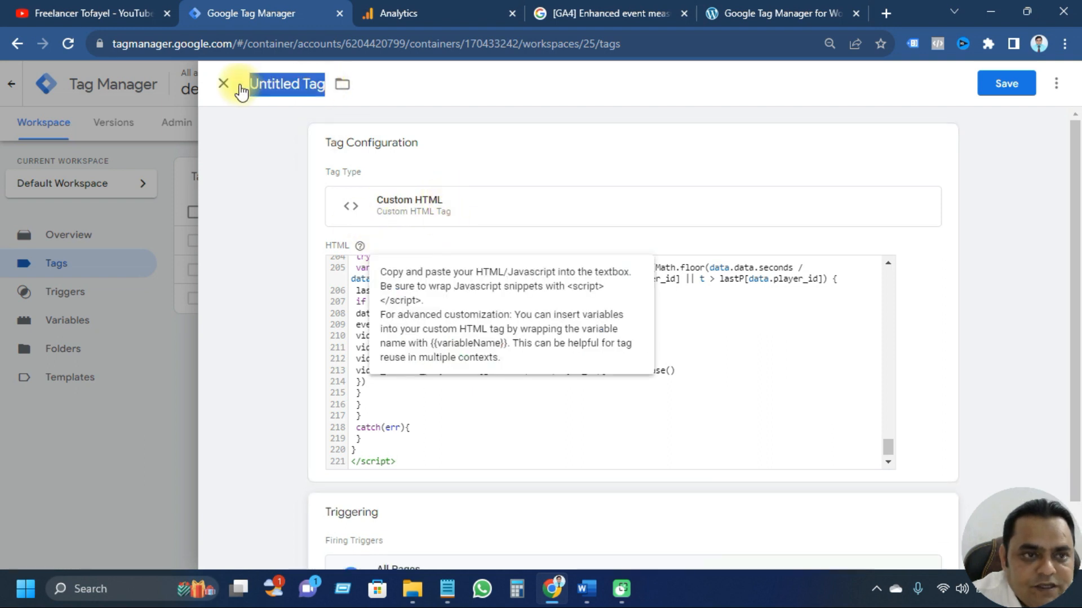
text(cHTML - Vimeo Video Listener -Tag)
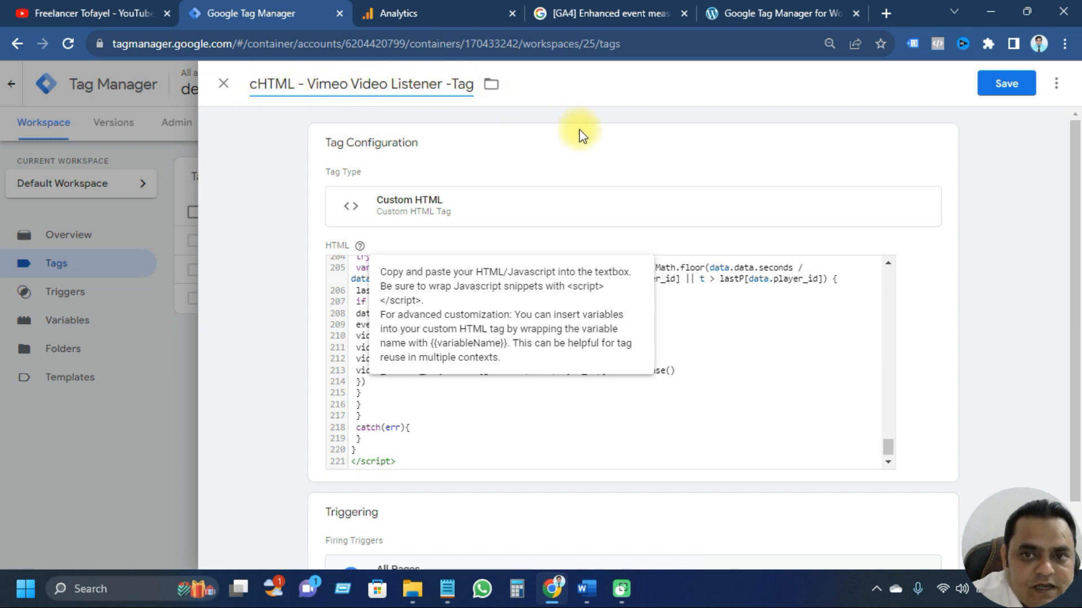
click(1013, 91)
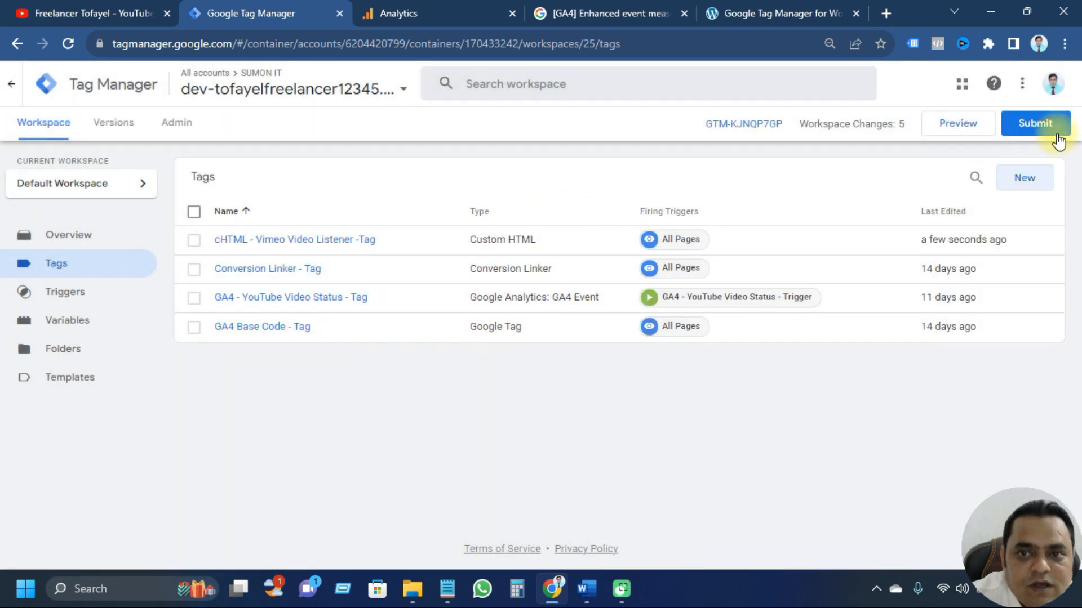
Step: Submit and publish the workspace changes without a version name or description
click(1040, 133)
click(1014, 85)
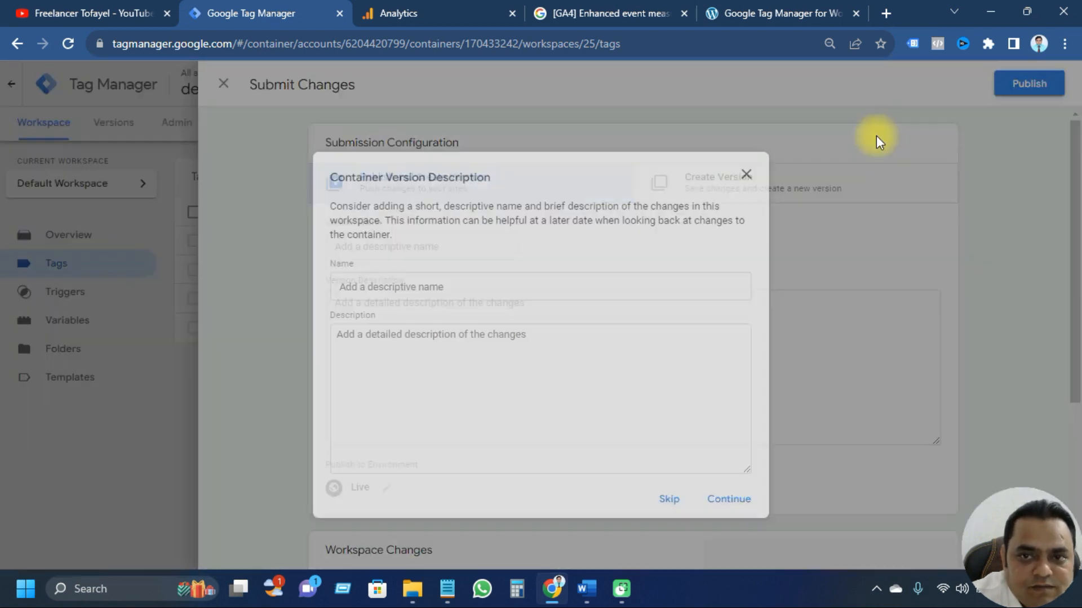
click(714, 502)
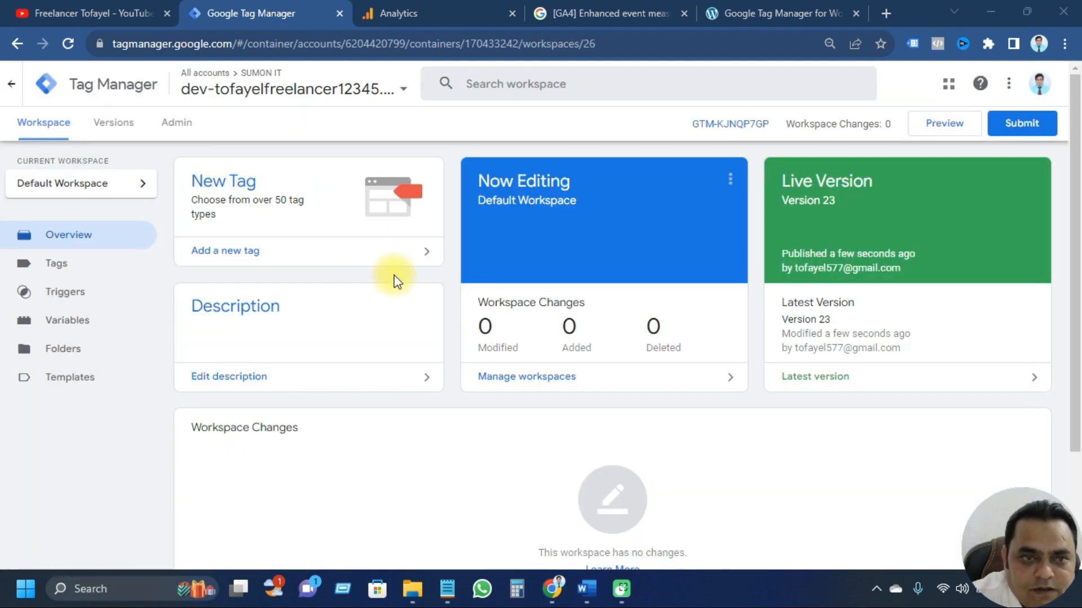
click(58, 268)
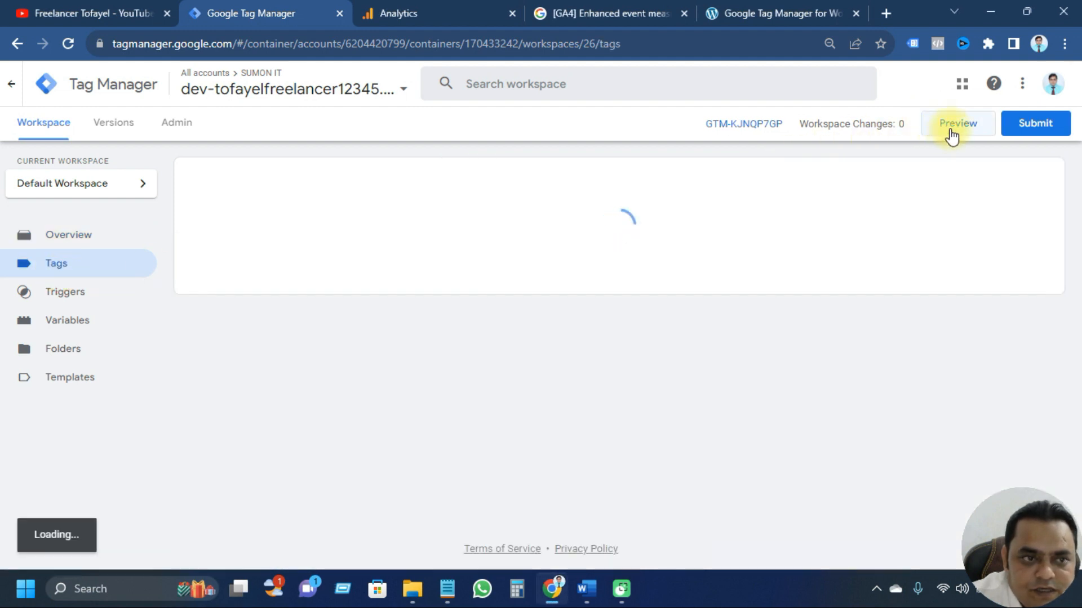
click(949, 131)
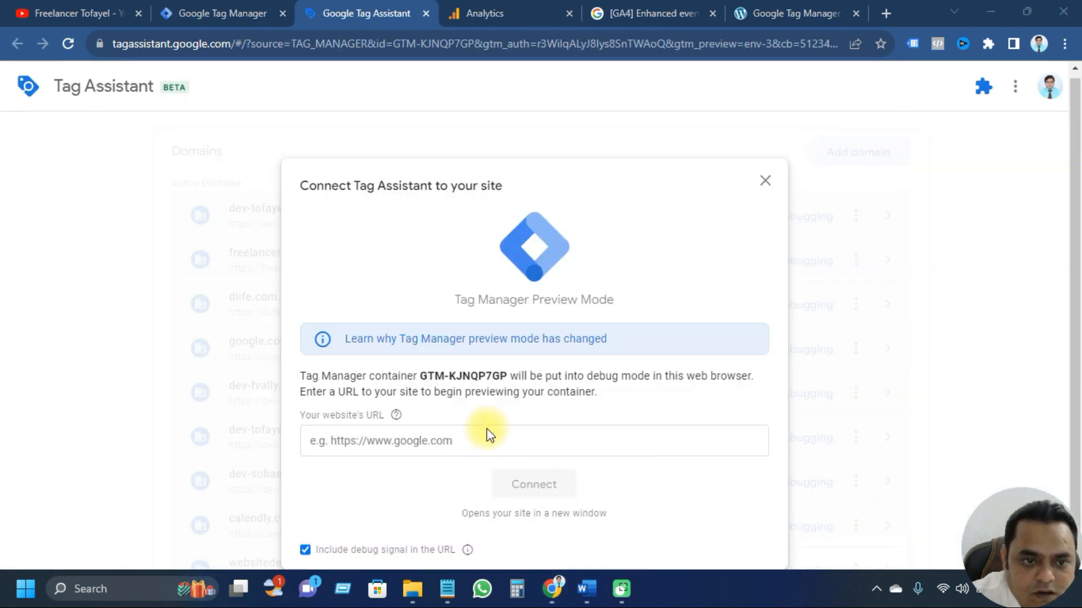
click(466, 439)
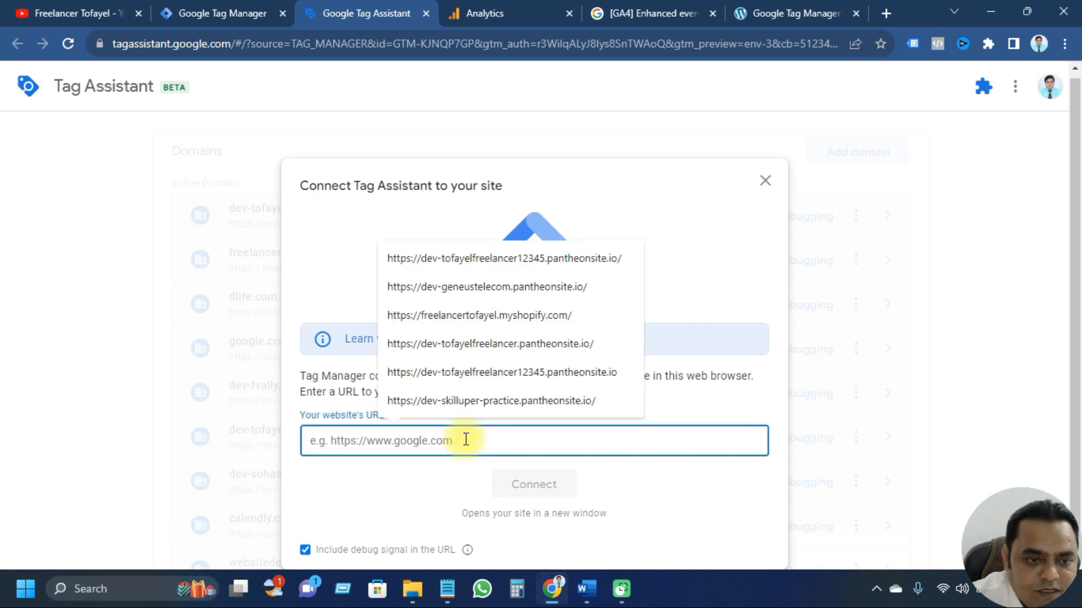
click(490, 400)
click(533, 484)
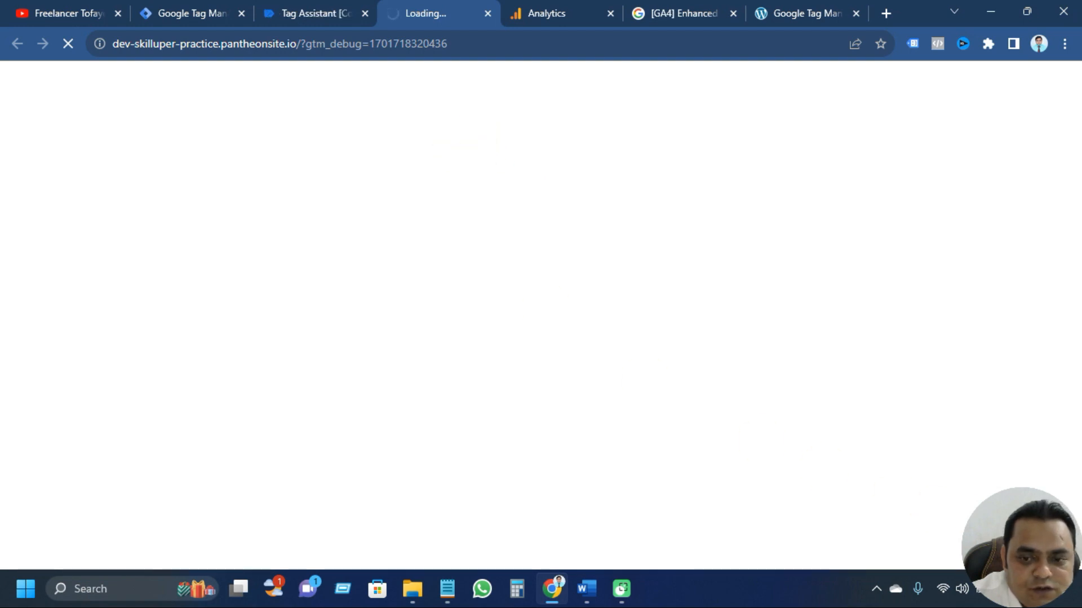
click(545, 363)
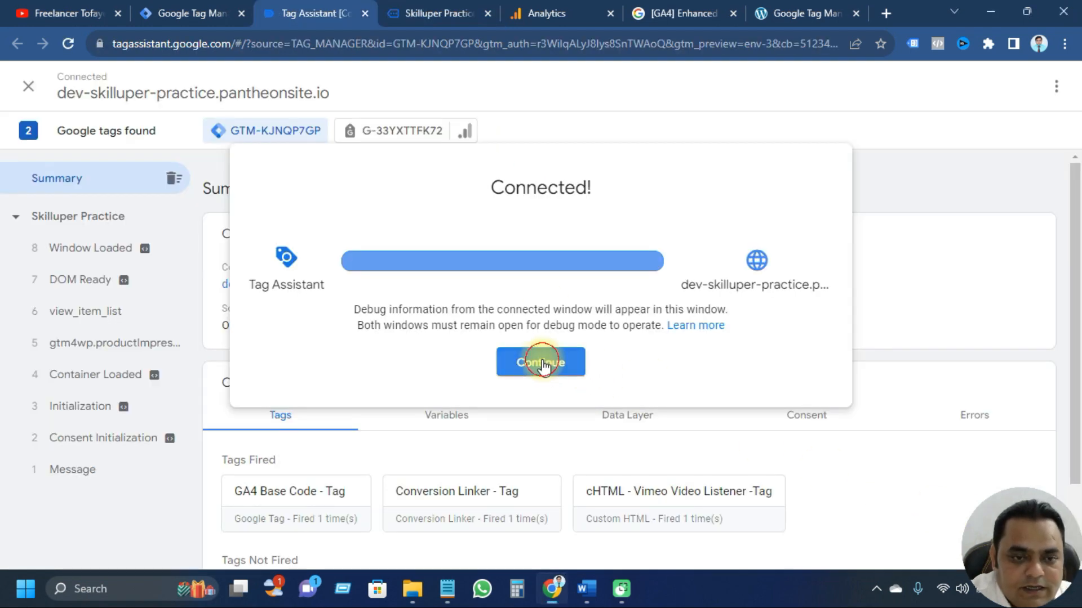
Step: Look over the connected shop home page and examine the fired tags in Tag Assistant's summary
click(420, 13)
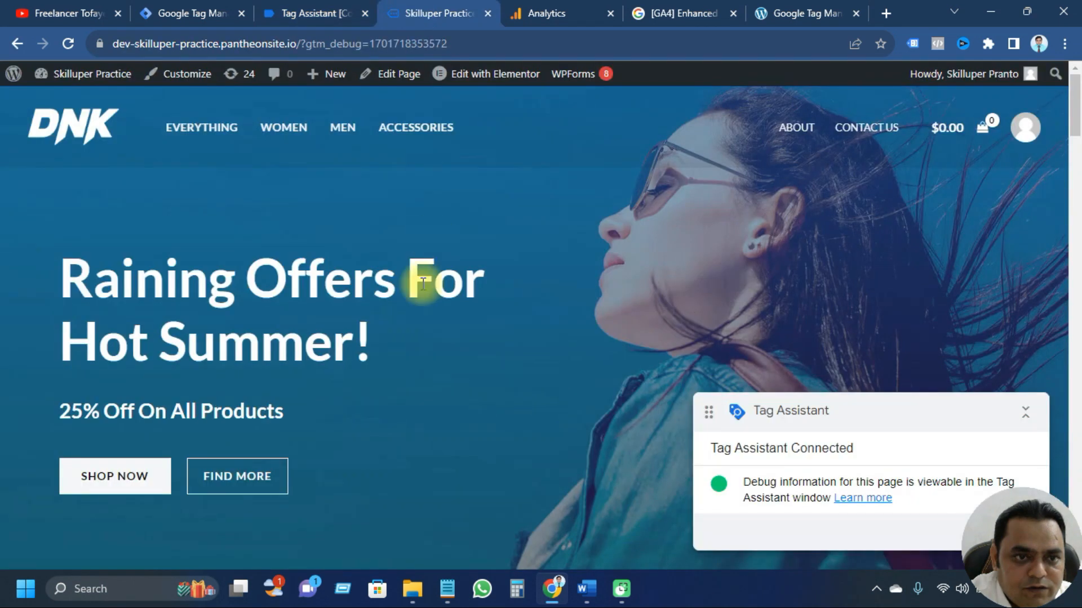
scroll(413, 350, down, 5)
scroll(414, 350, up, 5)
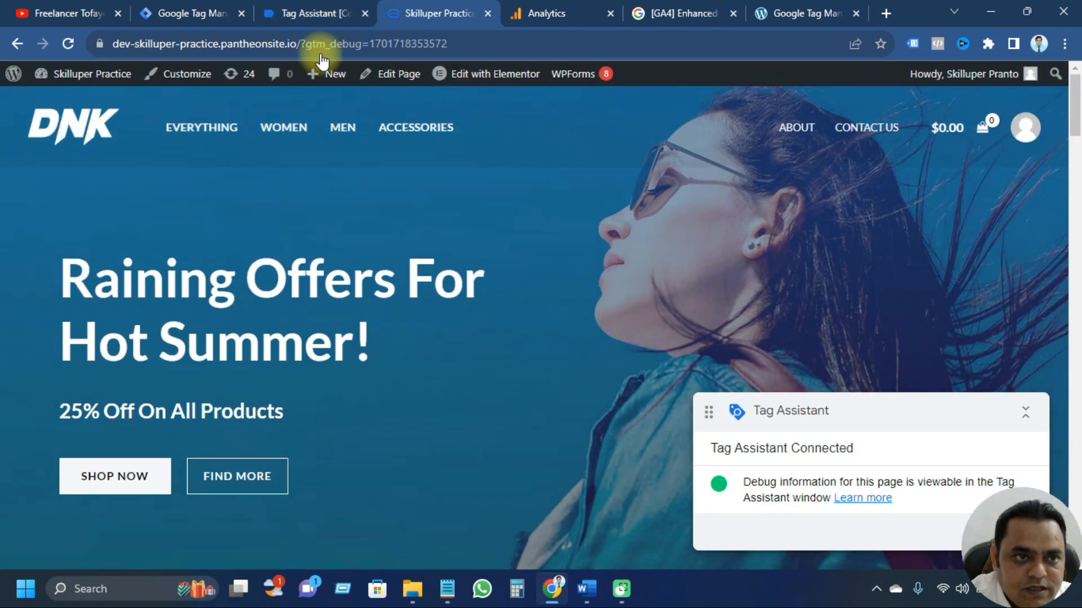
click(307, 13)
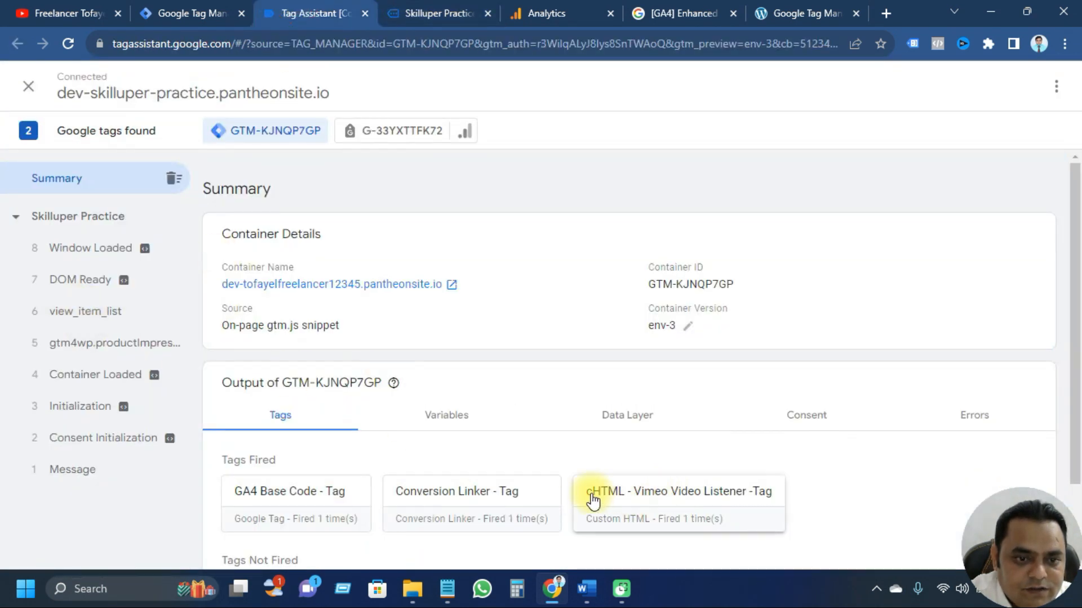
scroll(599, 502, down, 2)
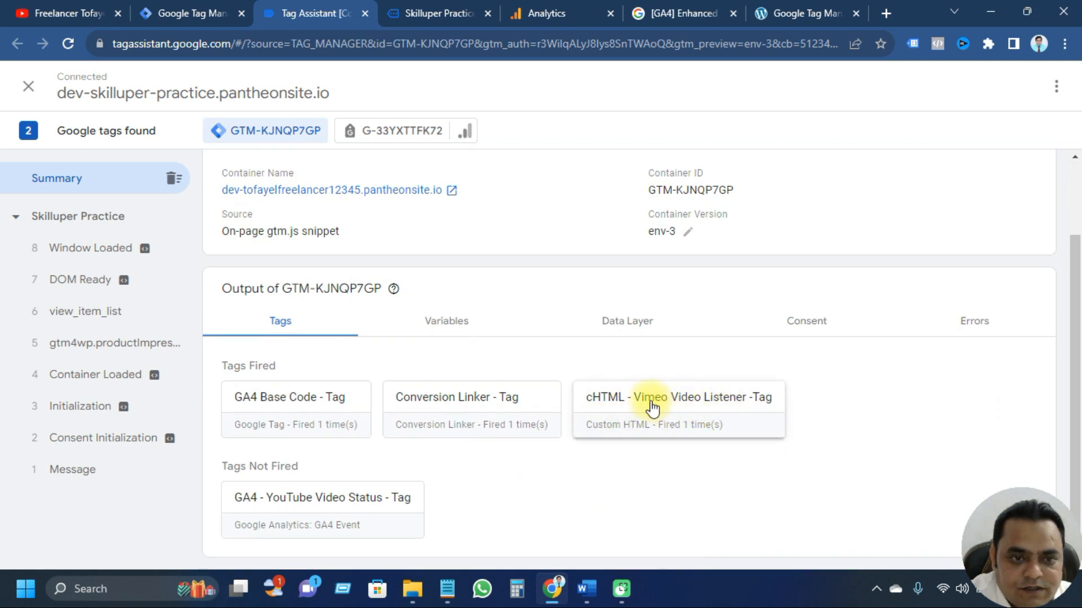
Step: Return to the connected shop site and open the Dark Brown Jeans product page
click(426, 12)
scroll(478, 298, down, 15)
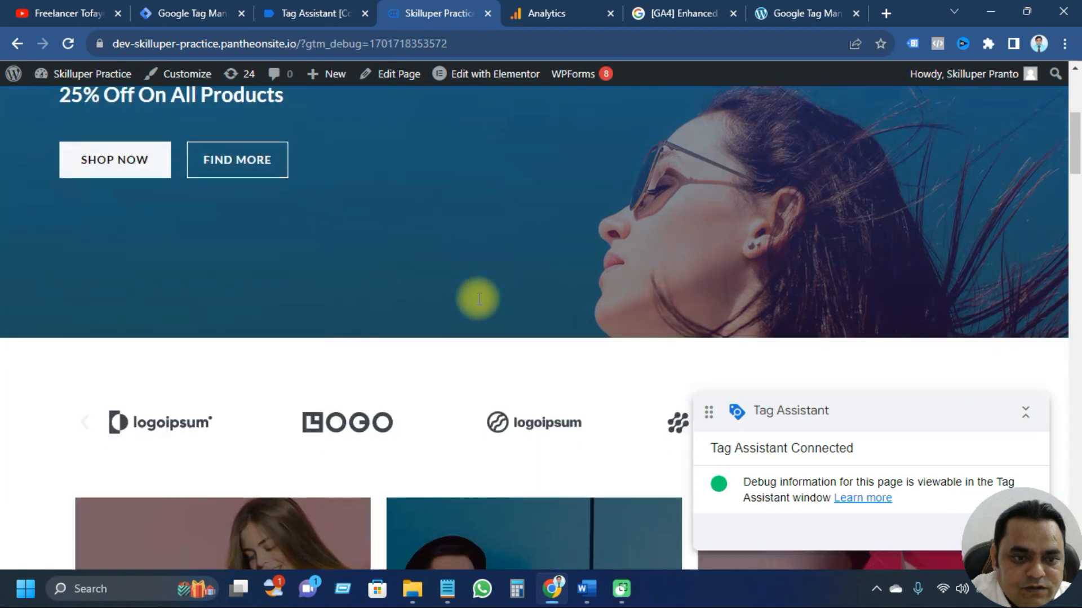
scroll(478, 299, down, 5)
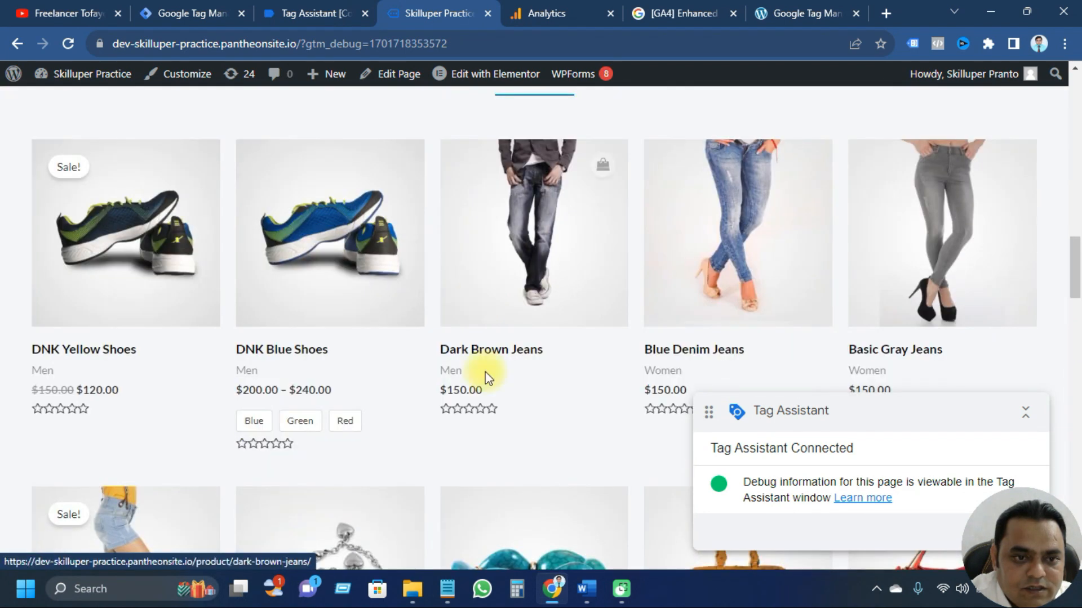
click(496, 354)
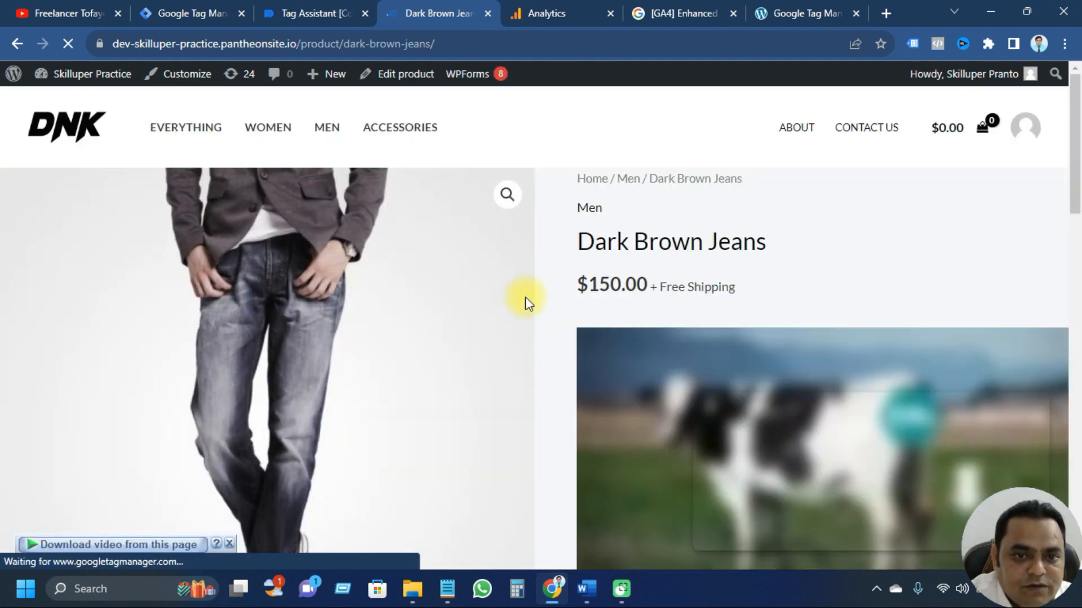
Step: Collapse the Tag Assistant badge, play the COW POWER video on the product page, and dismiss the video download bar
scroll(525, 298, down, 3)
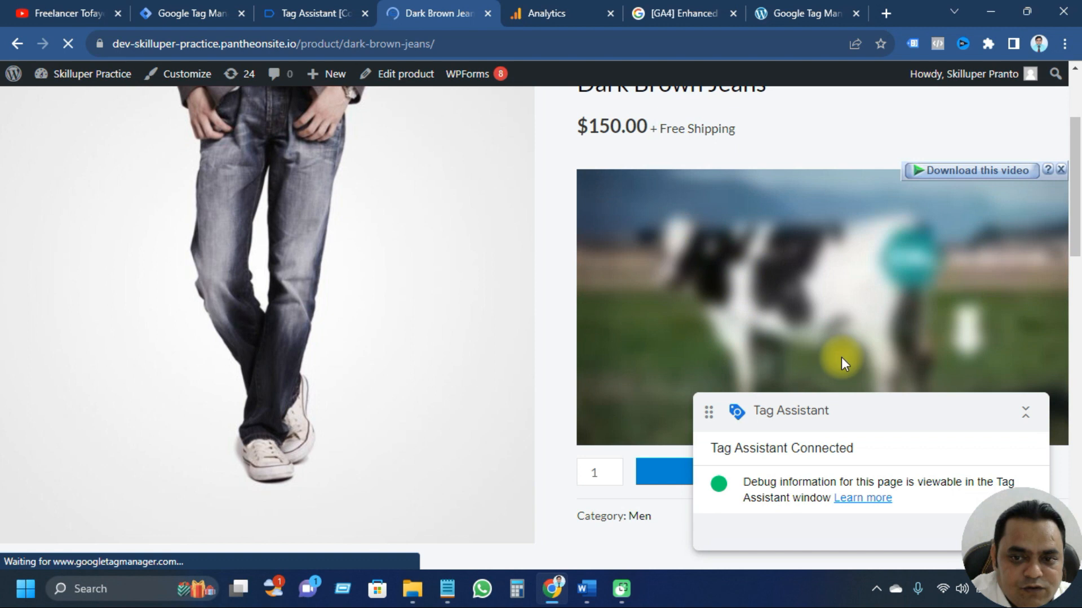
click(1023, 423)
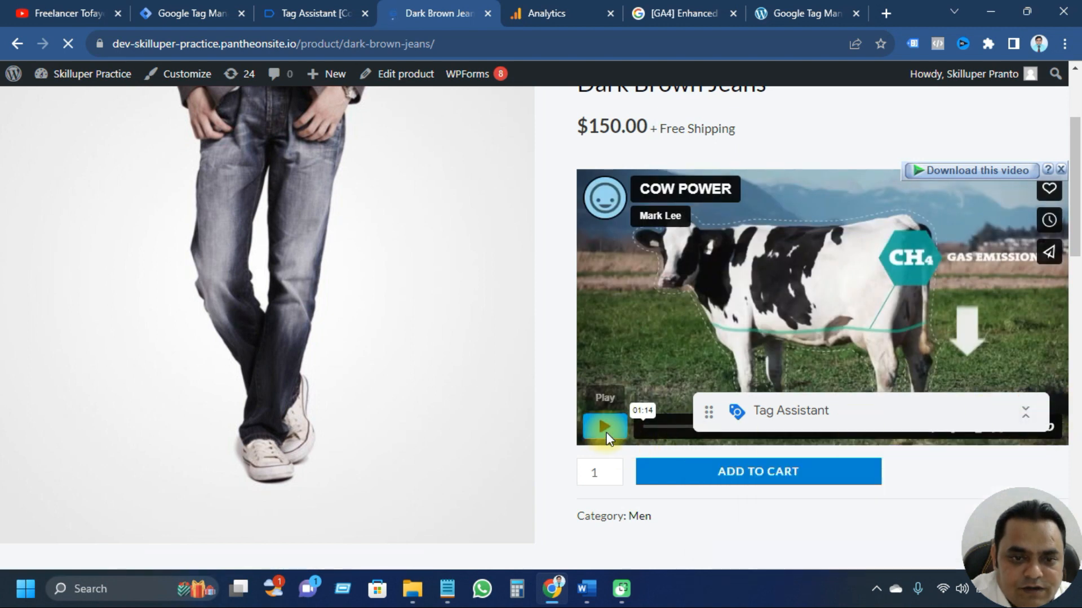
click(604, 426)
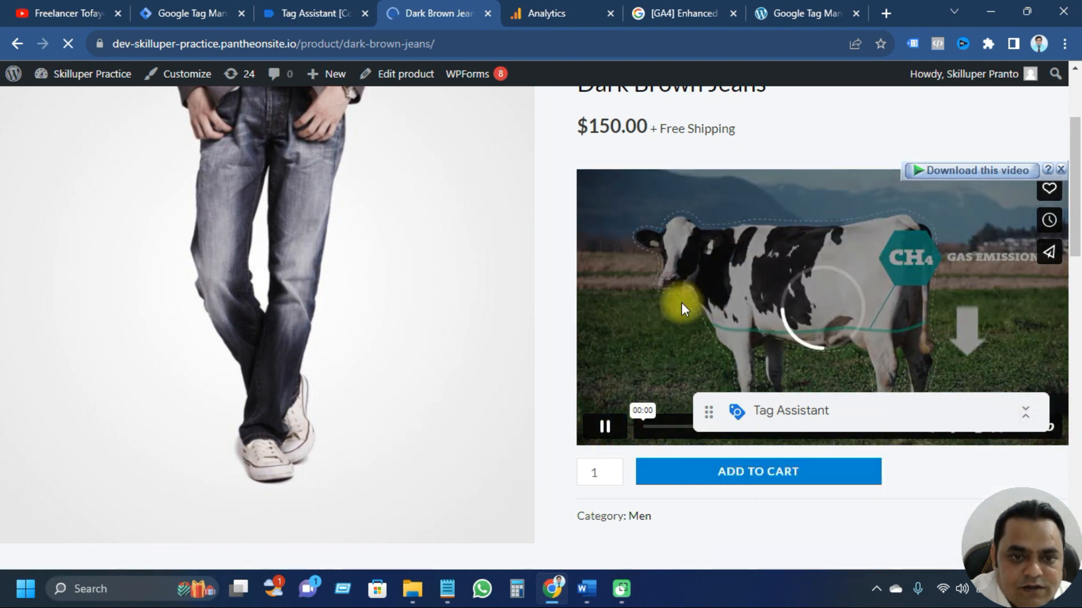
scroll(656, 328, up, 1)
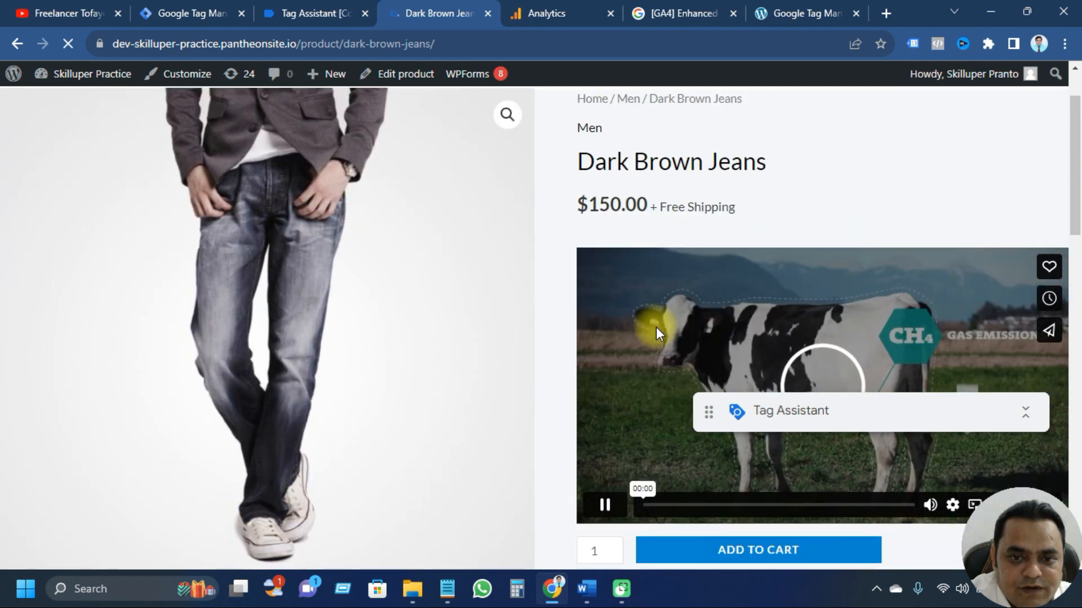
scroll(656, 328, down, 2)
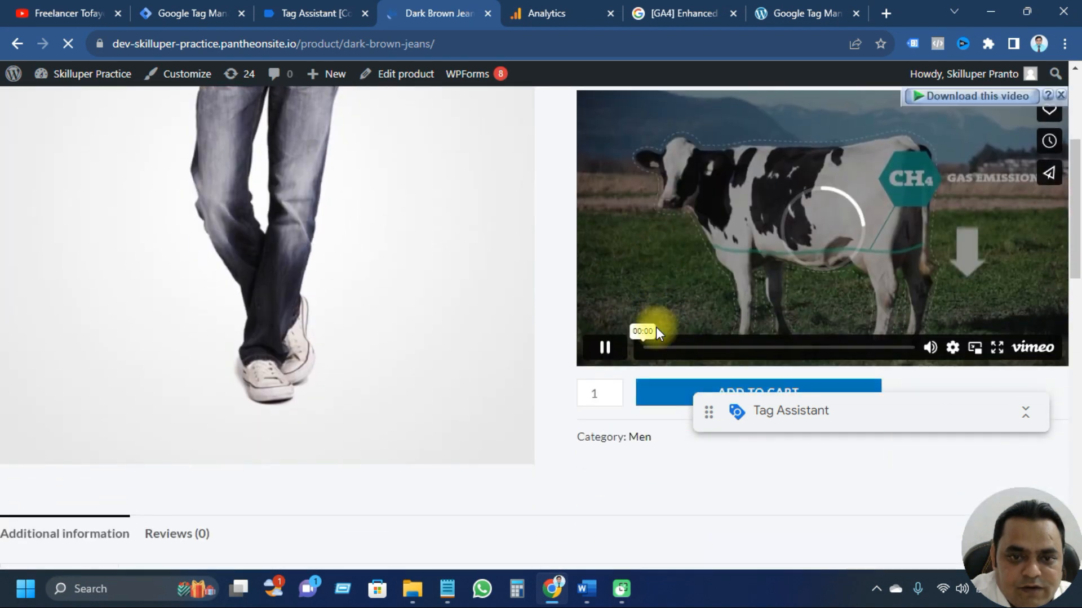
click(1061, 96)
Step: Check the tags fired for the product page in Tag Assistant and expand the video event's dataLayer API call
click(369, 20)
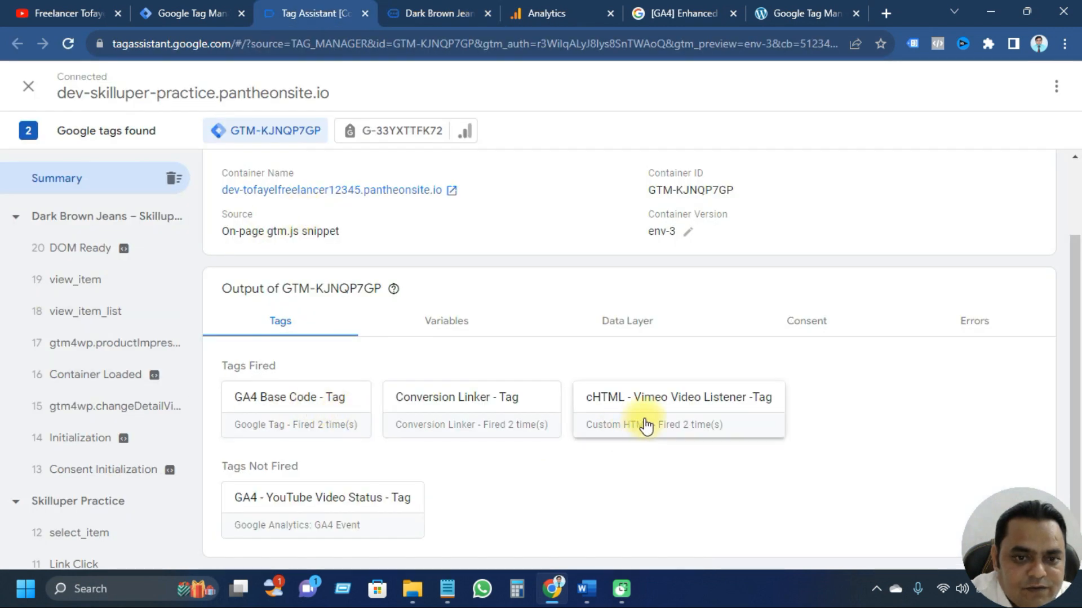
click(431, 9)
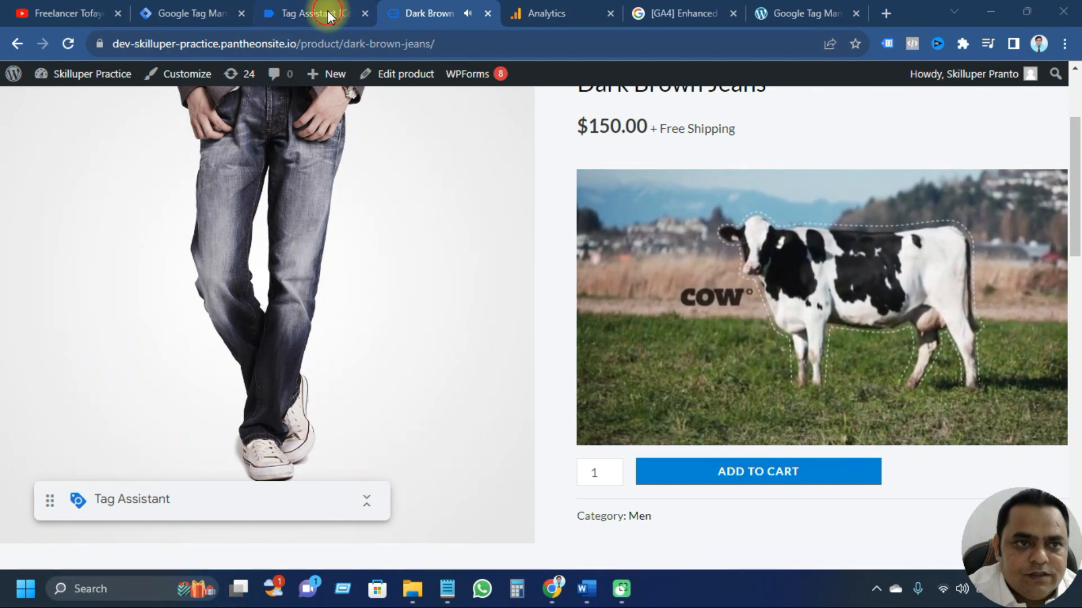
click(324, 13)
click(59, 249)
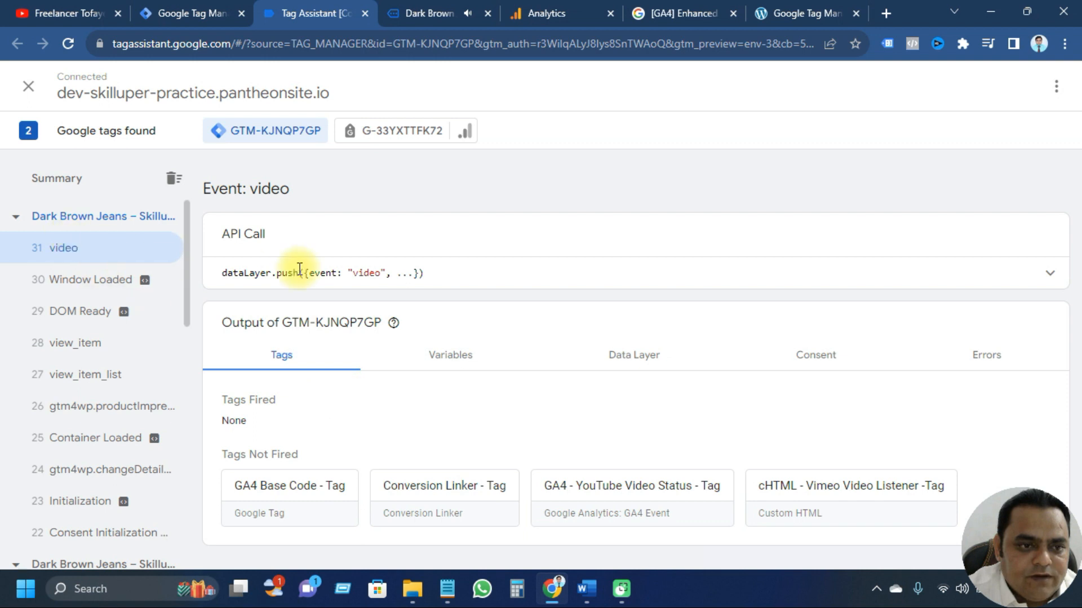
click(431, 7)
click(305, 10)
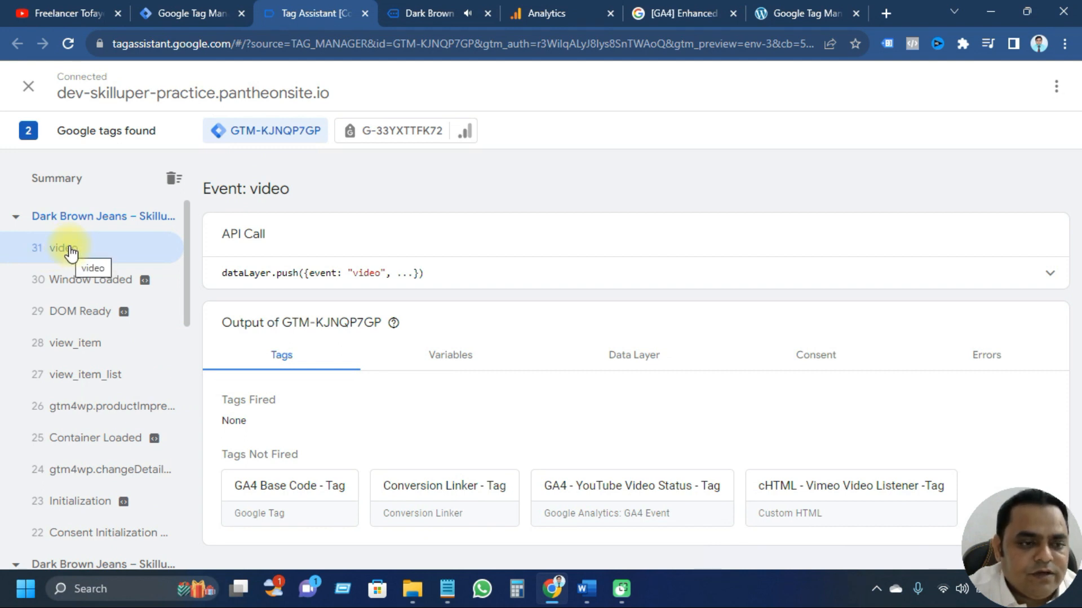
click(1045, 277)
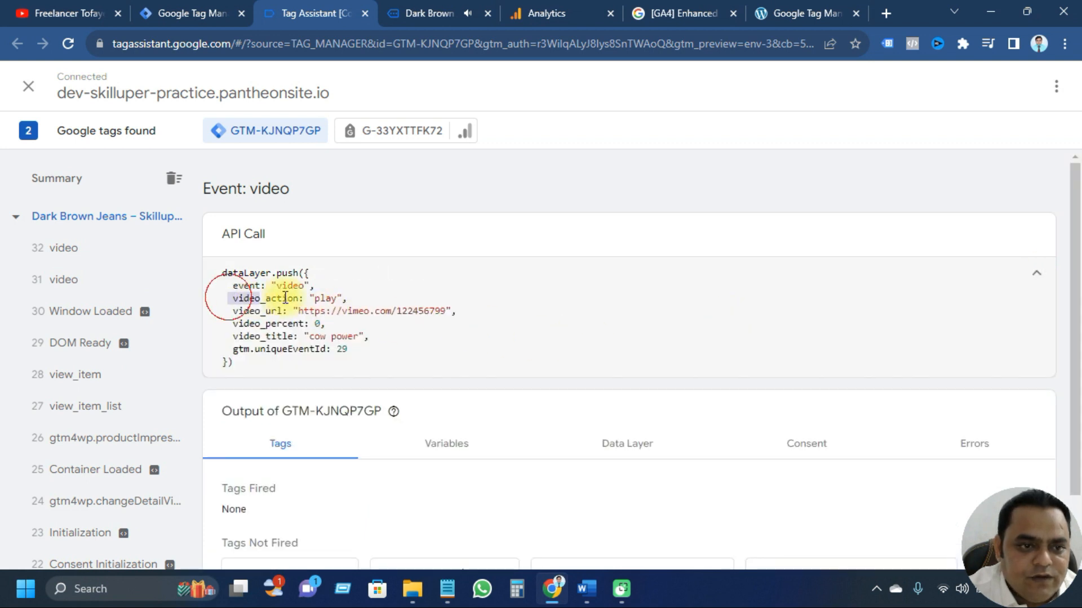
Step: Examine the action, URL, percent and title fields in the play video event's dataLayer API call
drag(285, 297, 368, 297)
drag(232, 309, 450, 310)
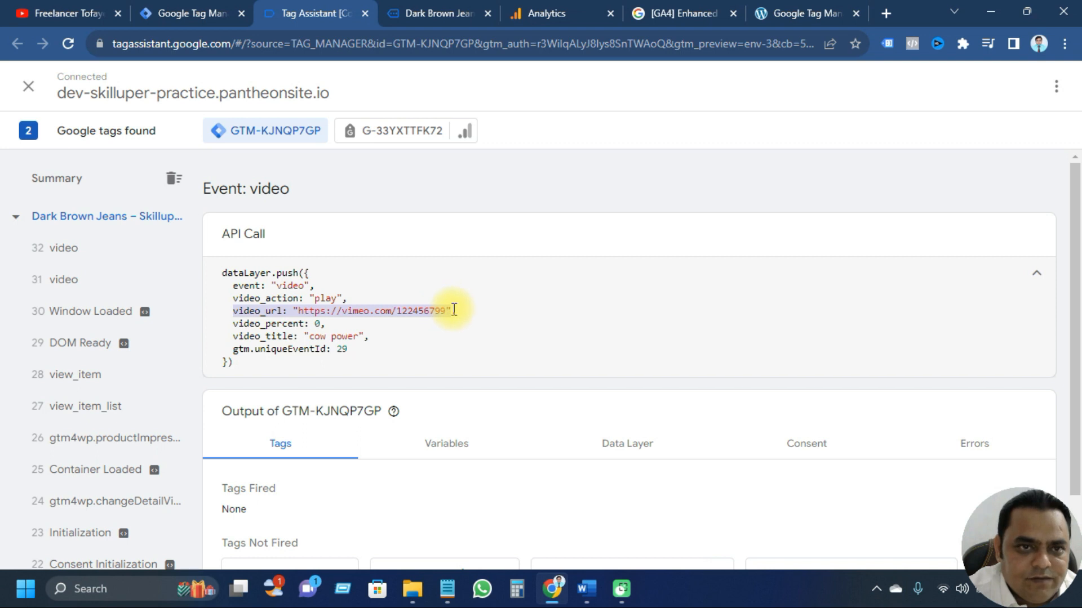
drag(236, 321, 313, 322)
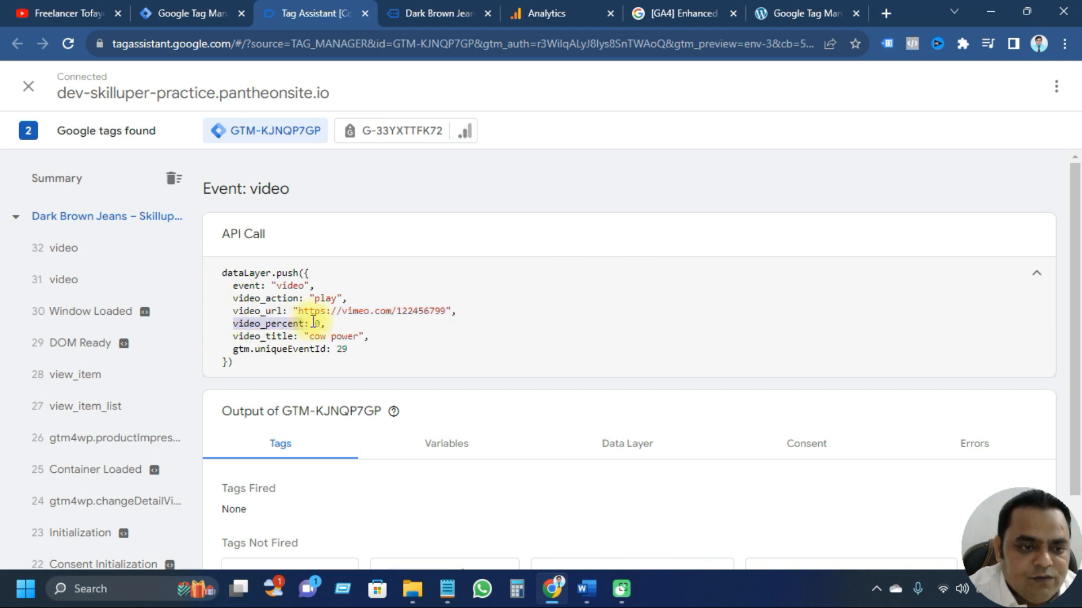
drag(234, 335, 349, 335)
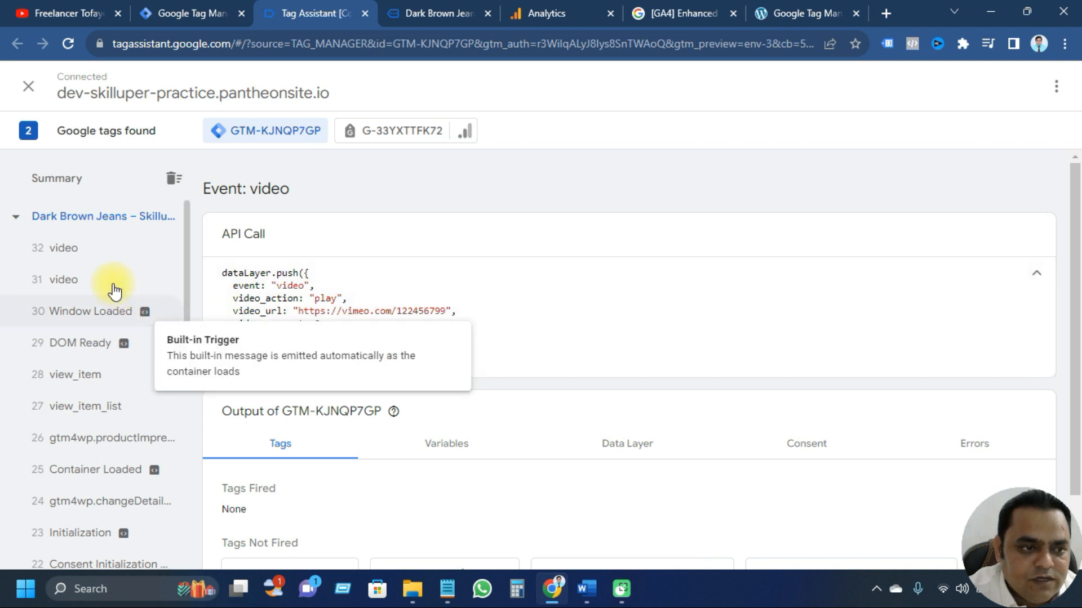
Step: Open the newest video event in Tag Assistant and examine its event name, action, URL, percent and title fields
click(69, 254)
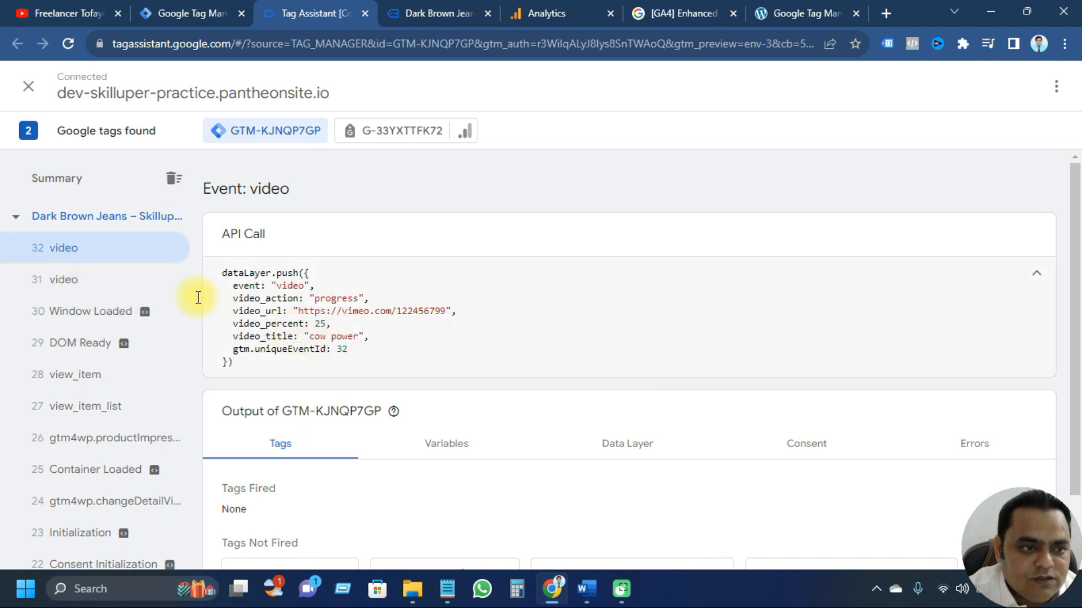
drag(232, 323, 334, 323)
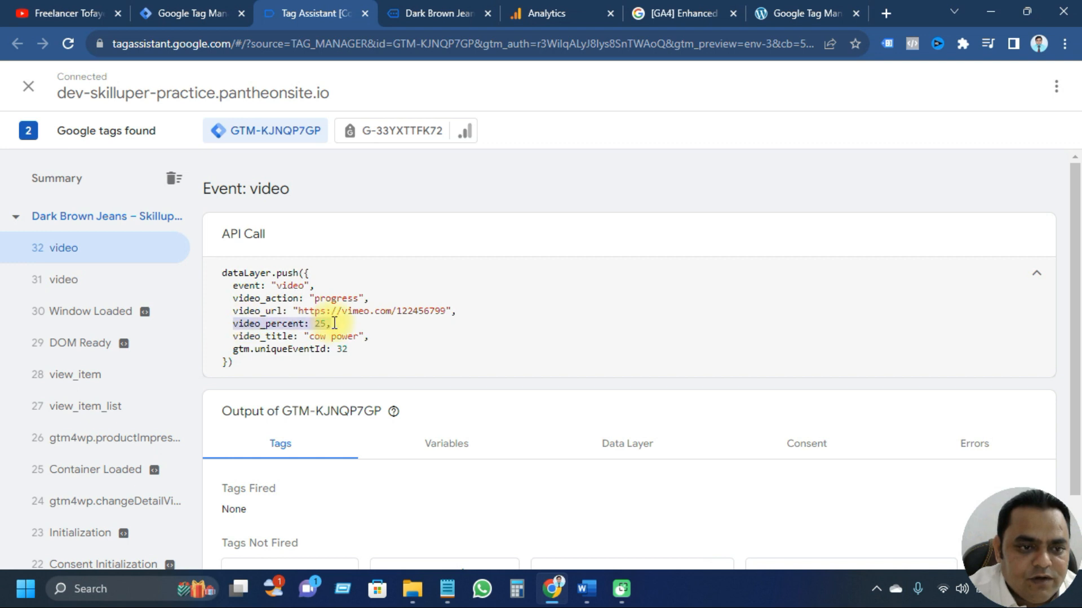
drag(233, 337, 369, 336)
drag(233, 298, 367, 297)
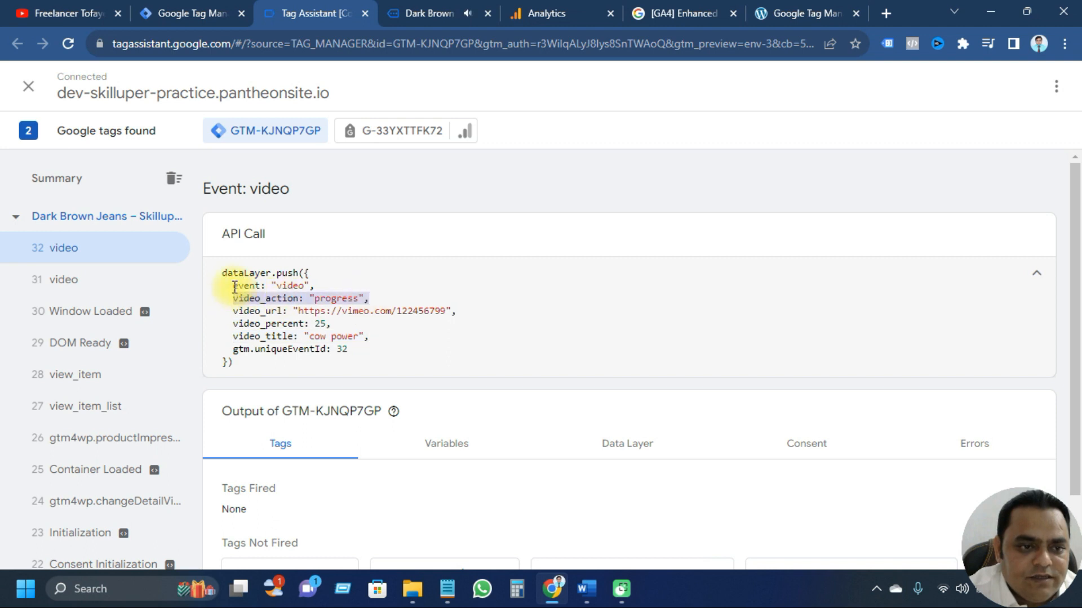
drag(234, 286, 304, 286)
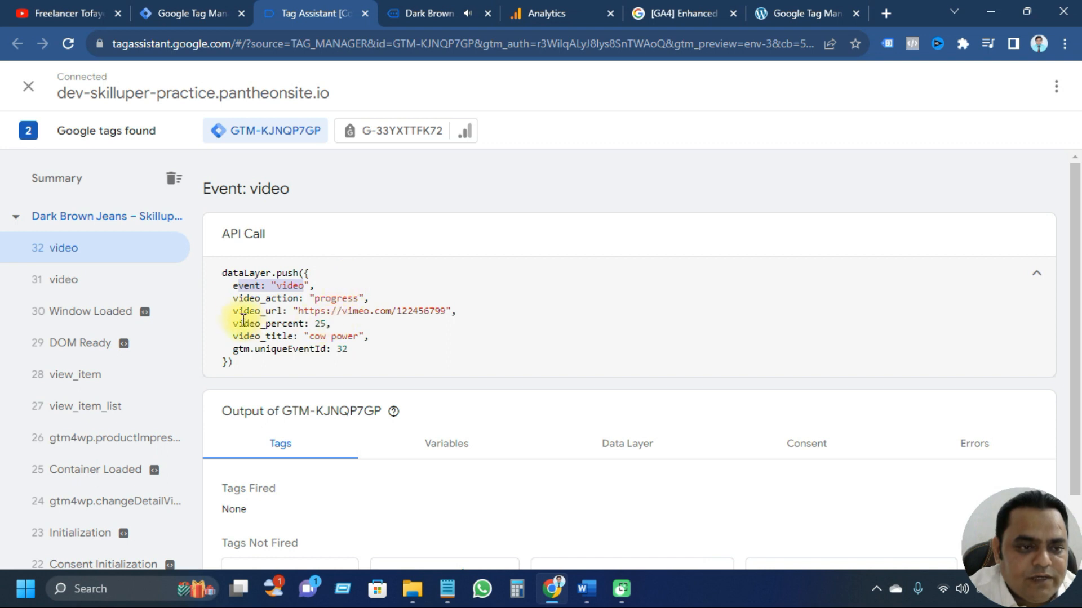
drag(232, 301, 371, 338)
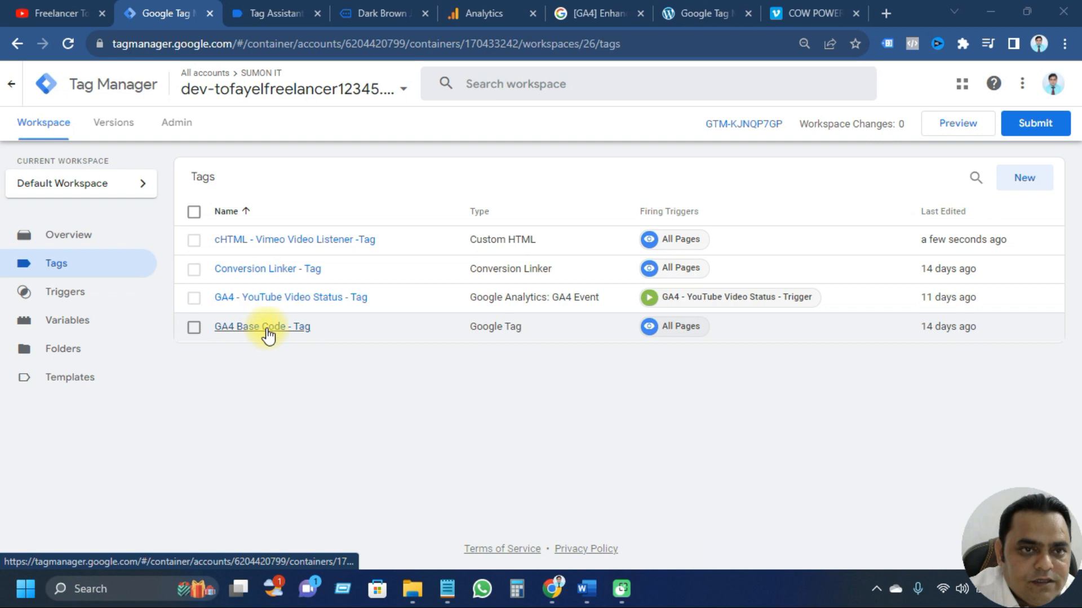
Step: Compare the GA4 Base Code tag's Tag ID with the Analytics web stream's Measurement ID, check its trigger, and close the tag
click(483, 13)
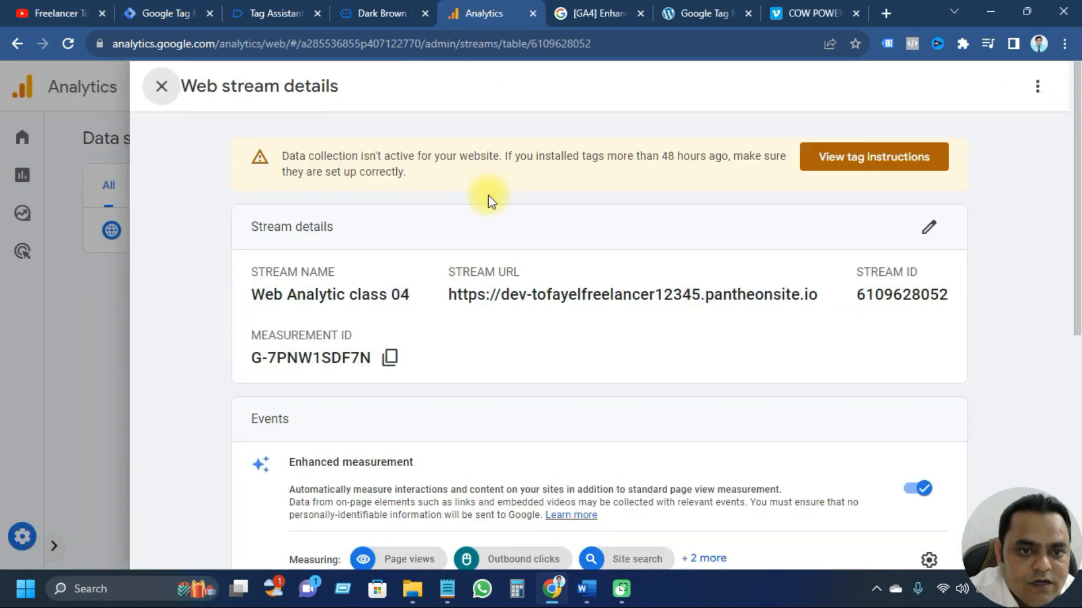
click(261, 9)
click(161, 12)
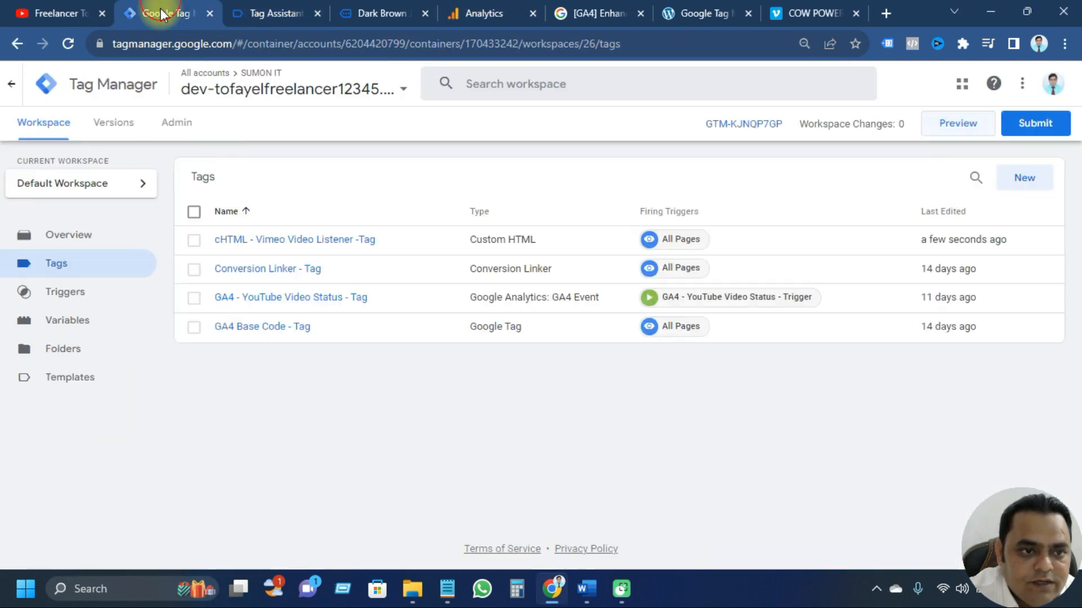
click(274, 338)
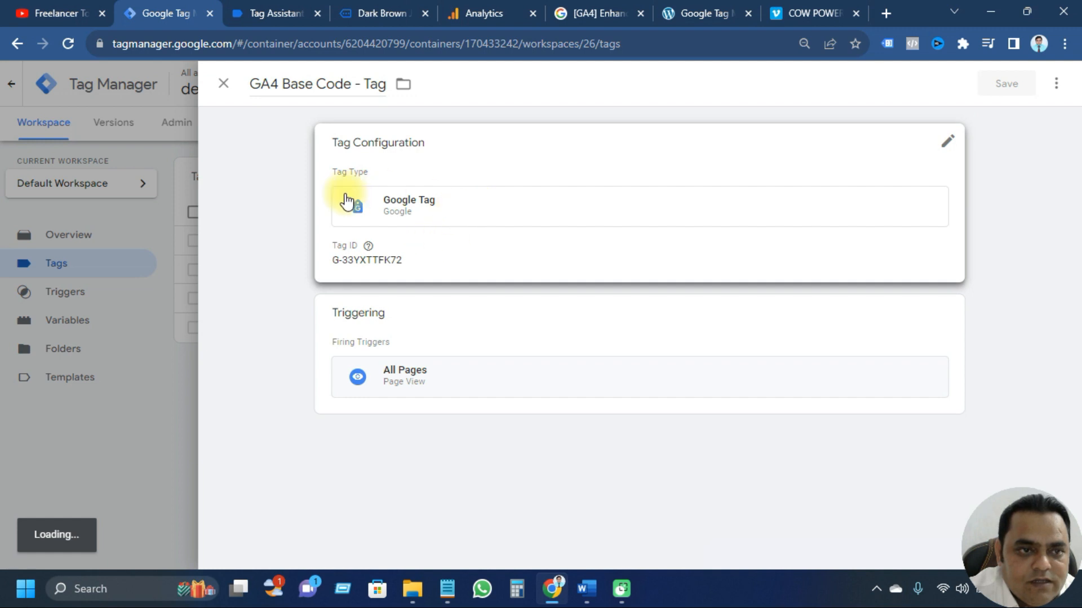
click(442, 268)
click(484, 13)
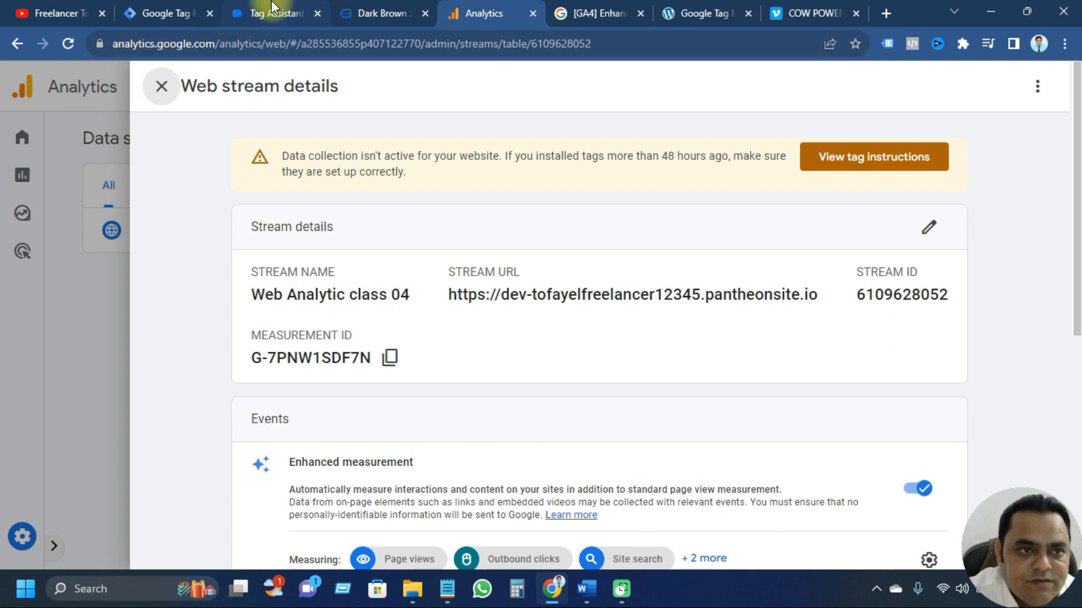
click(153, 10)
scroll(456, 434, down, 1)
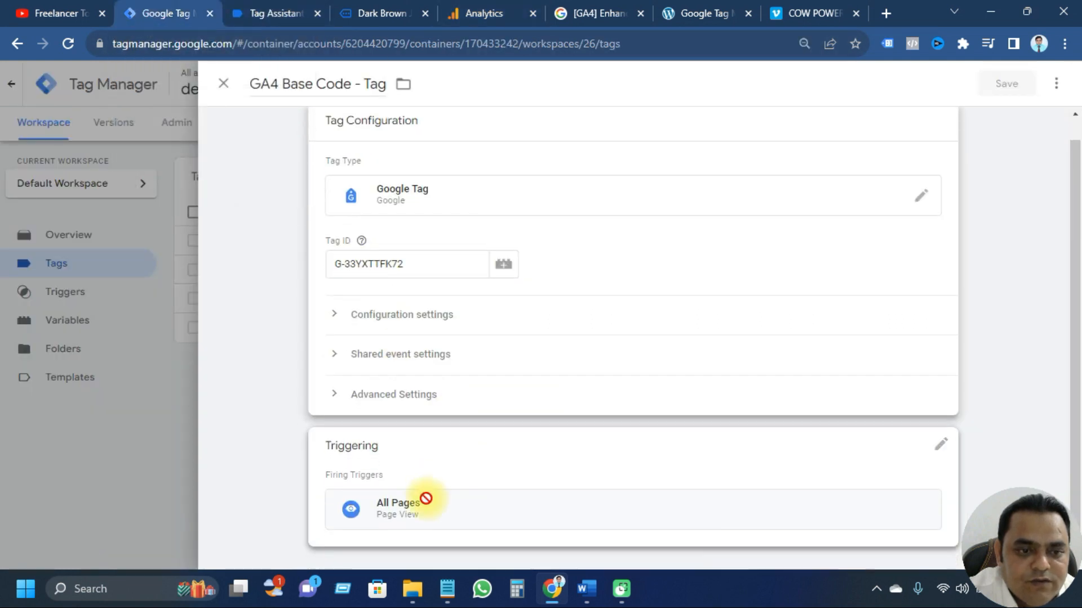
click(223, 84)
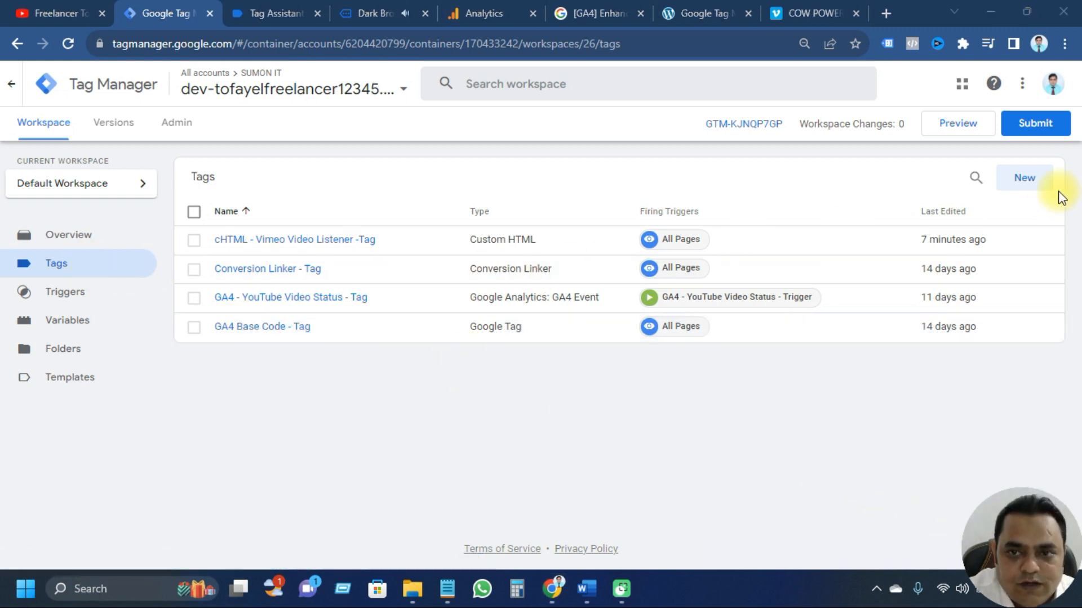
Step: Create a new Tag Manager tag of type Google Analytics: GA4 Event
click(1026, 180)
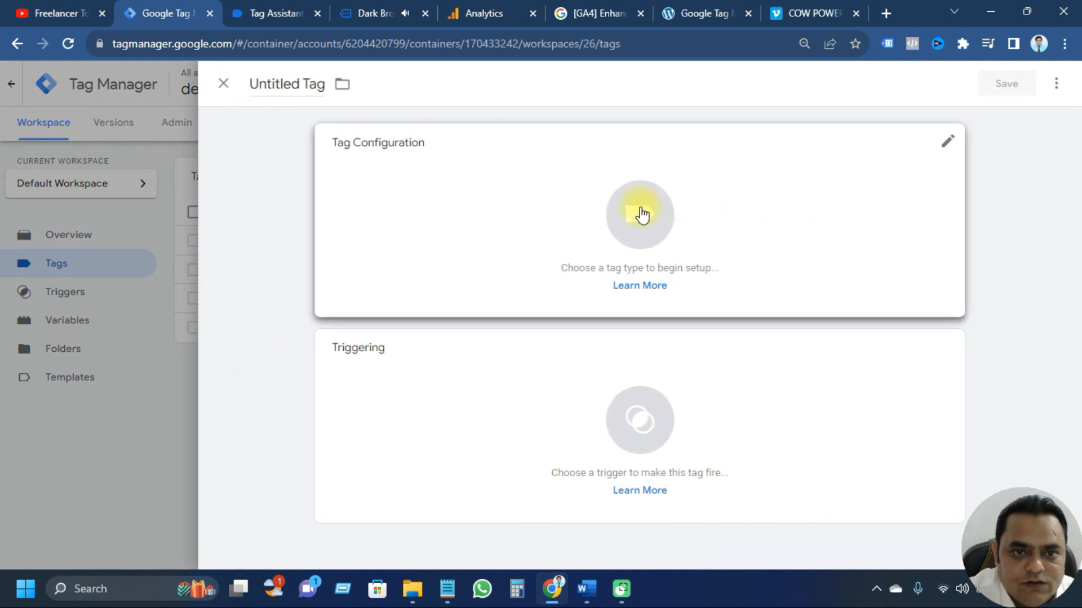
click(643, 220)
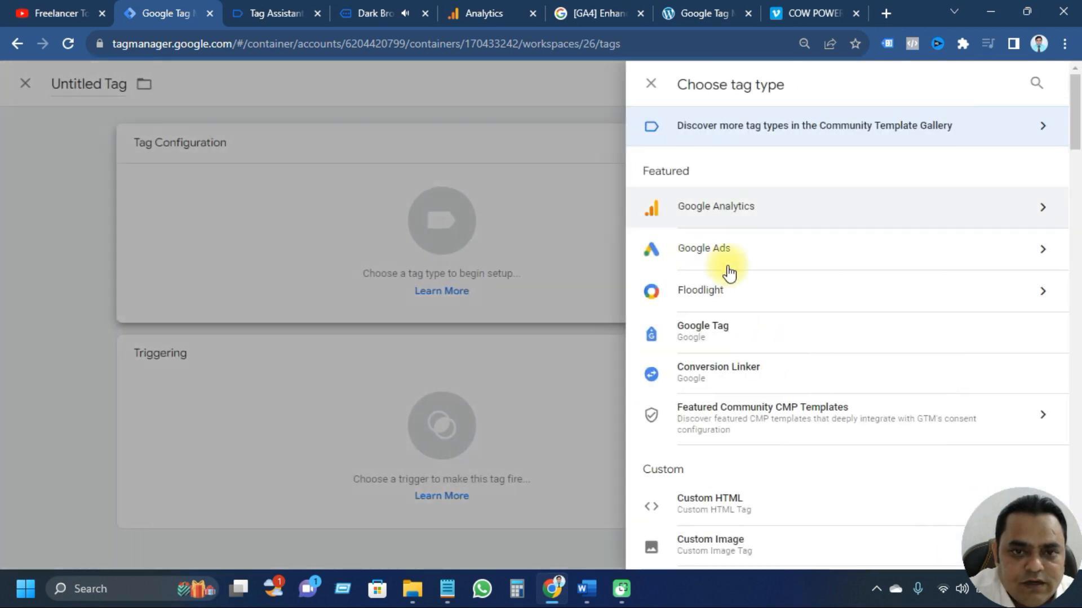
click(741, 211)
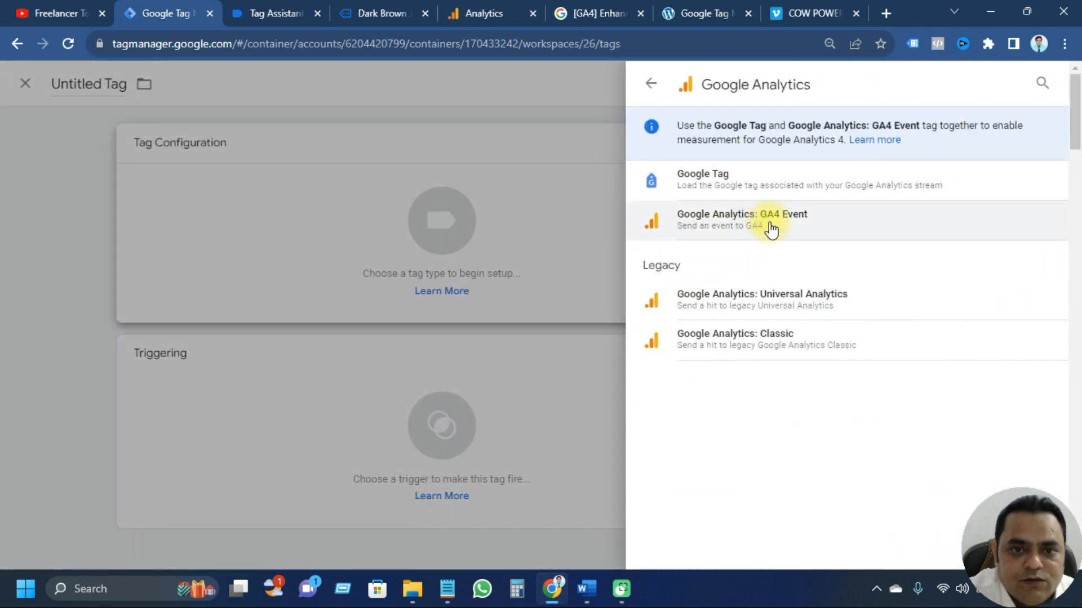
click(772, 229)
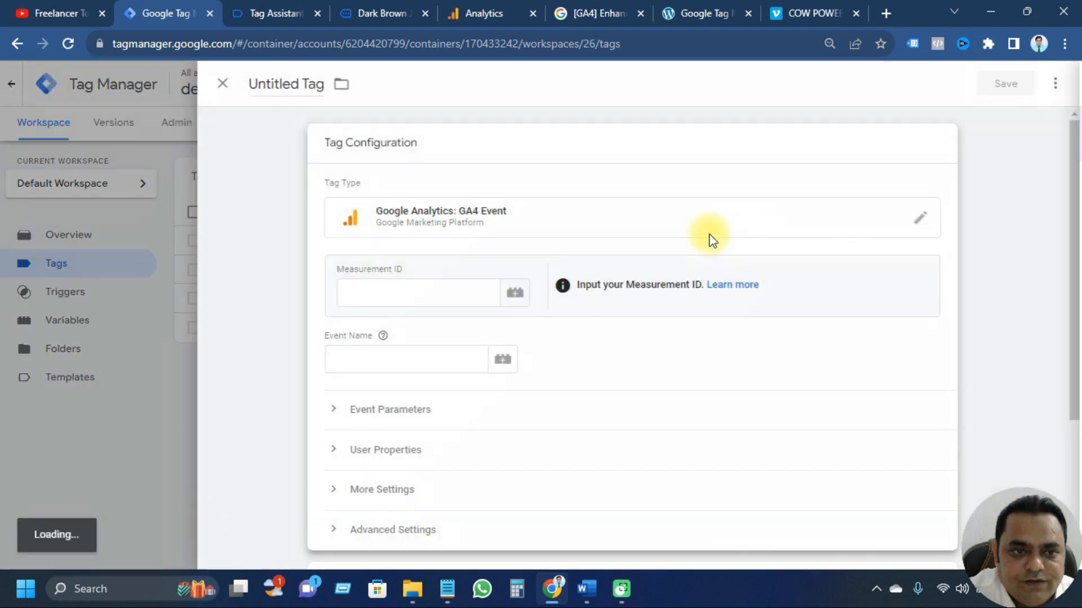
Step: Copy the Measurement ID G-7PNW1SDF7N from the Analytics web stream details into the new tag's Measurement ID
click(413, 291)
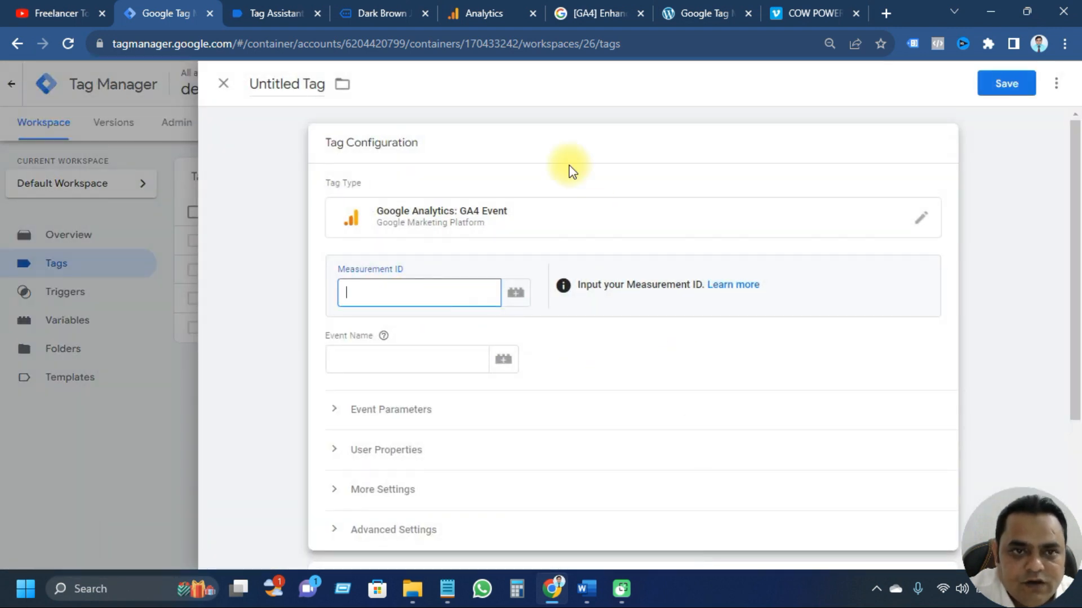
click(498, 8)
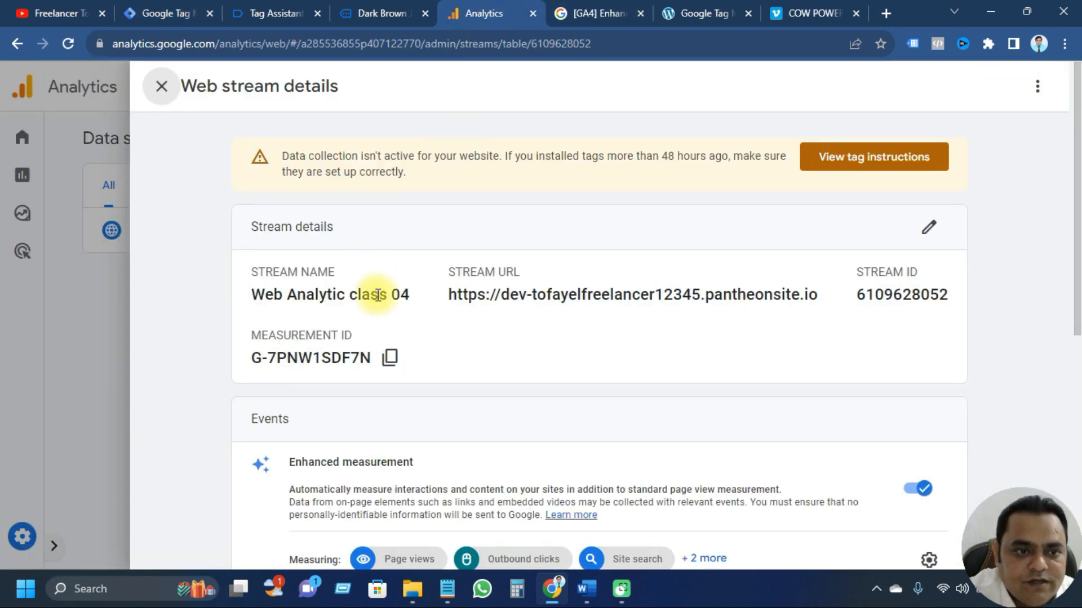
click(390, 357)
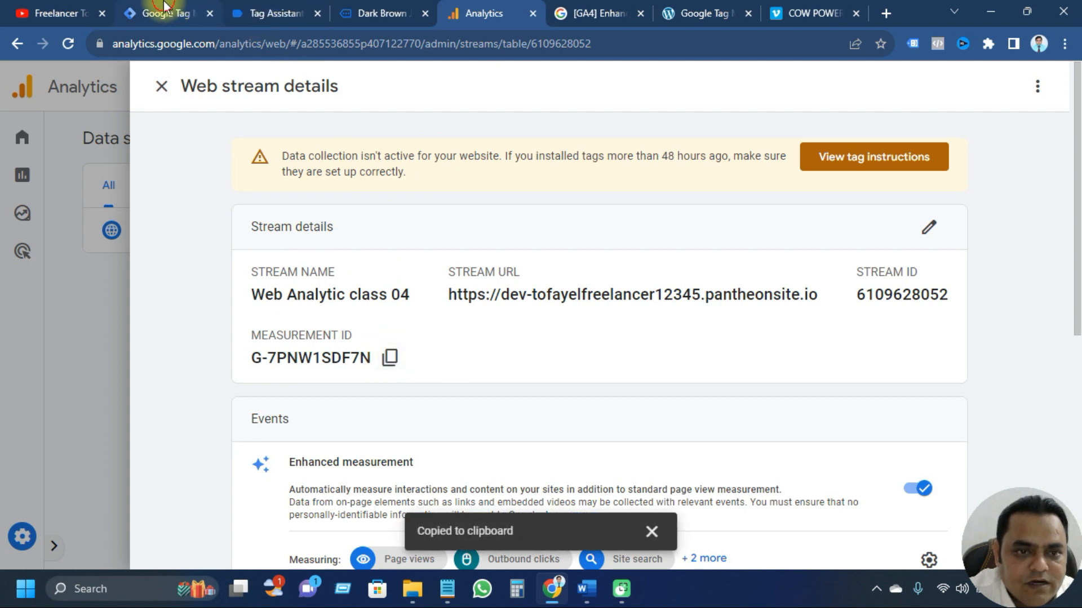
click(164, 13)
key(ctrl+v)
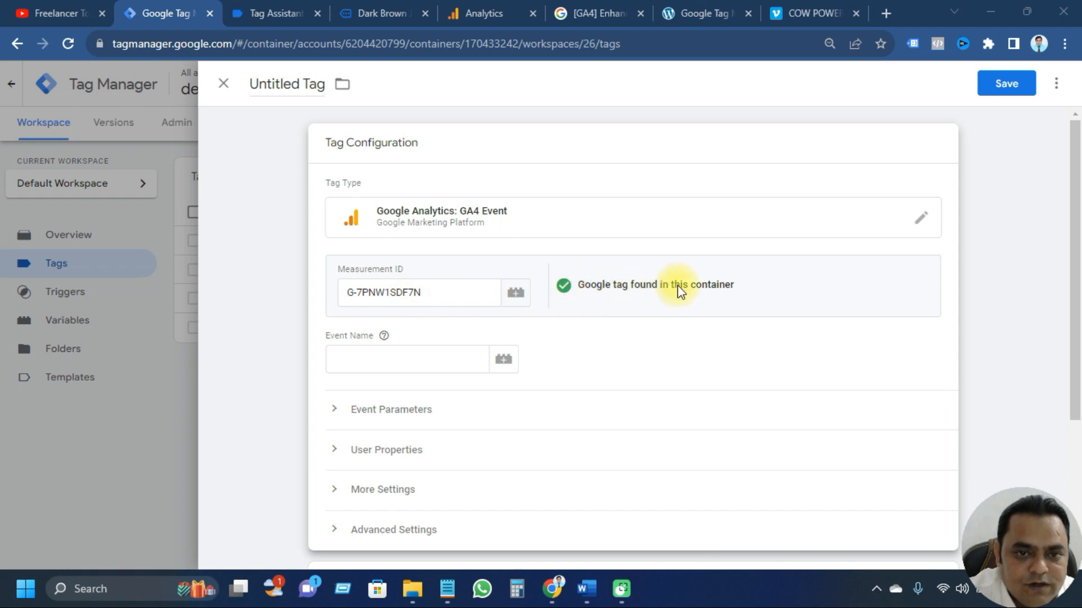
Step: Copy the event name video from Tag Assistant's dataLayer call and enter it as the new tag's Event Name
click(402, 363)
click(275, 12)
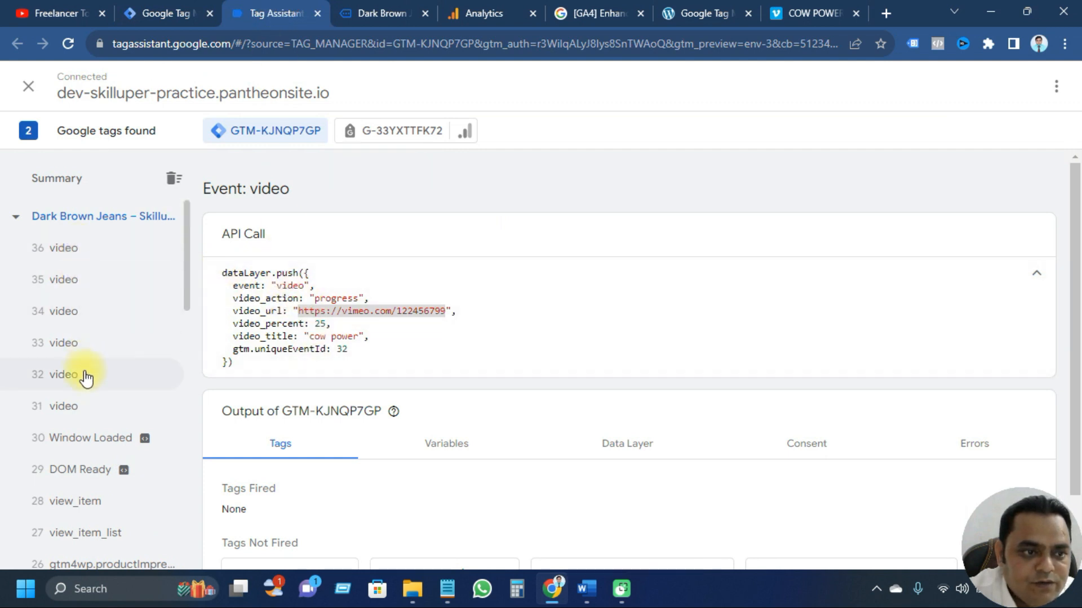
double_click(291, 286)
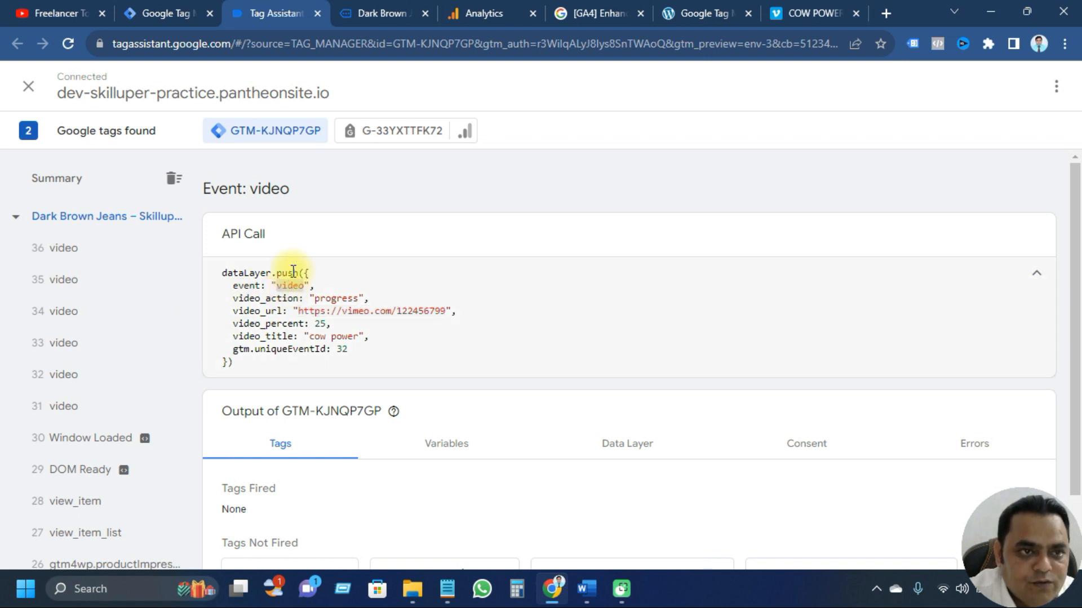
click(151, 13)
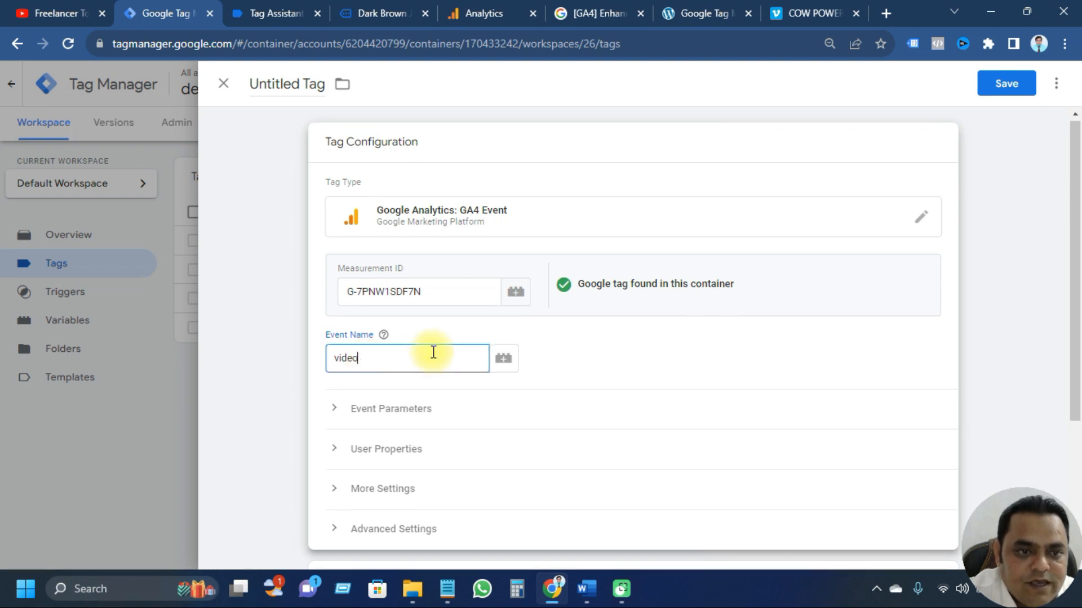
Step: Expand the tag's event parameters and add four empty parameter rows
scroll(432, 353, down, 1)
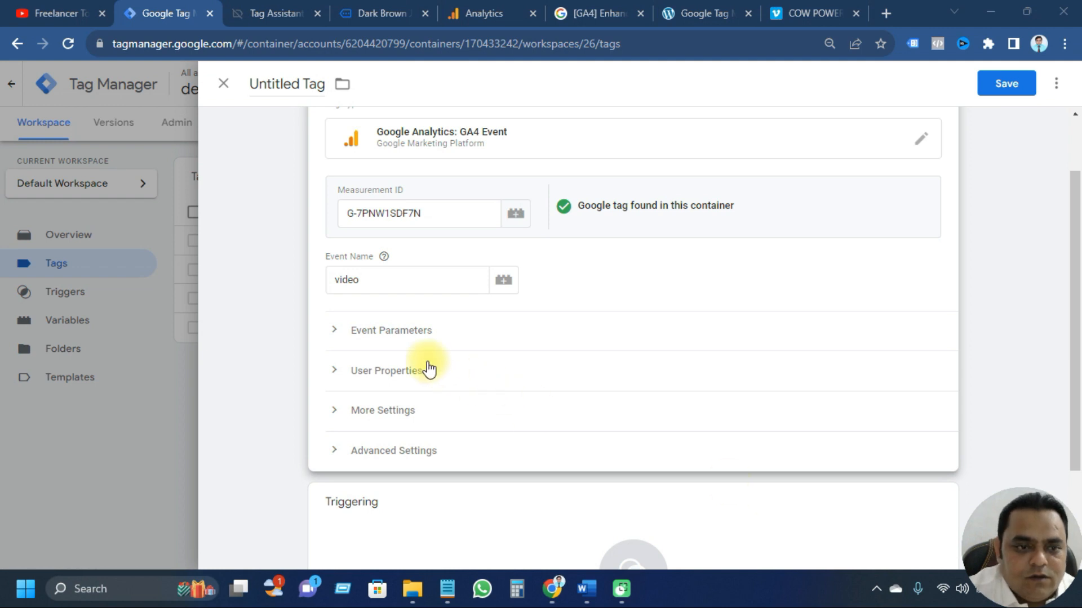
click(380, 335)
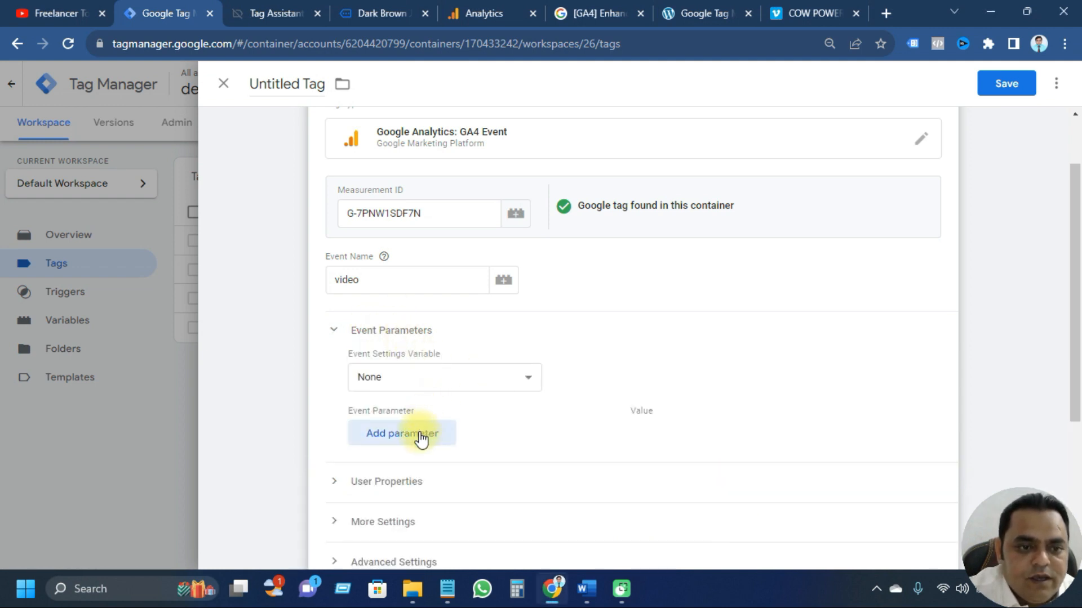
scroll(442, 427, down, 1)
click(400, 365)
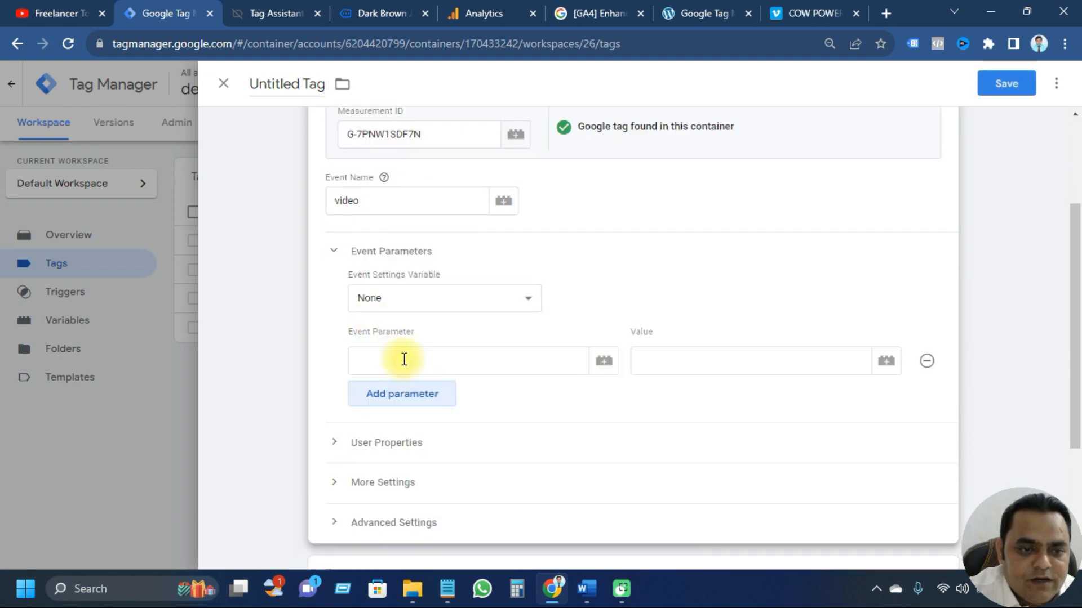
click(406, 391)
click(420, 432)
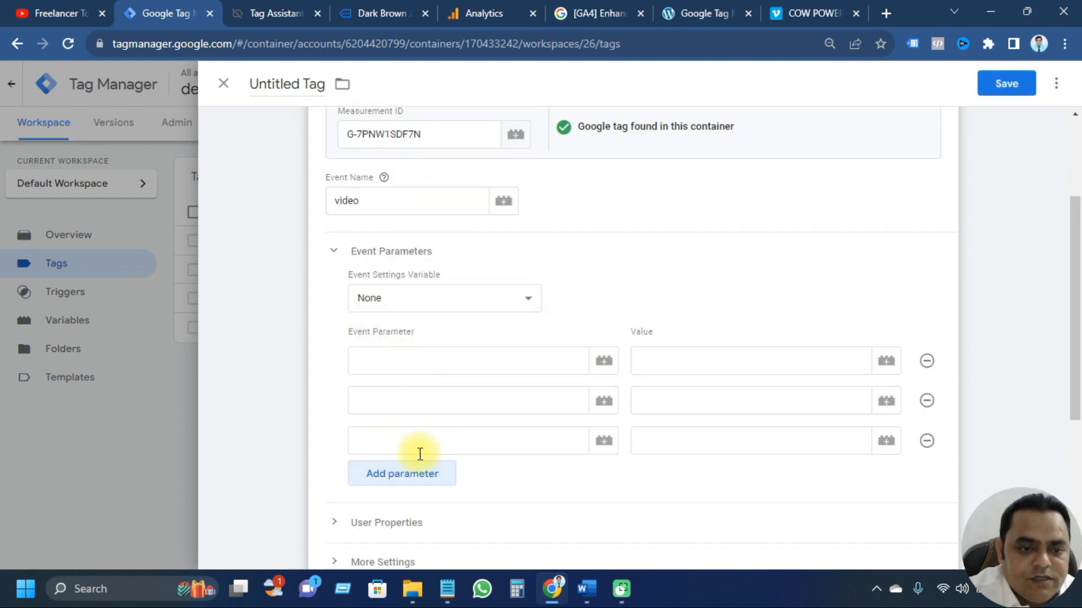
click(414, 472)
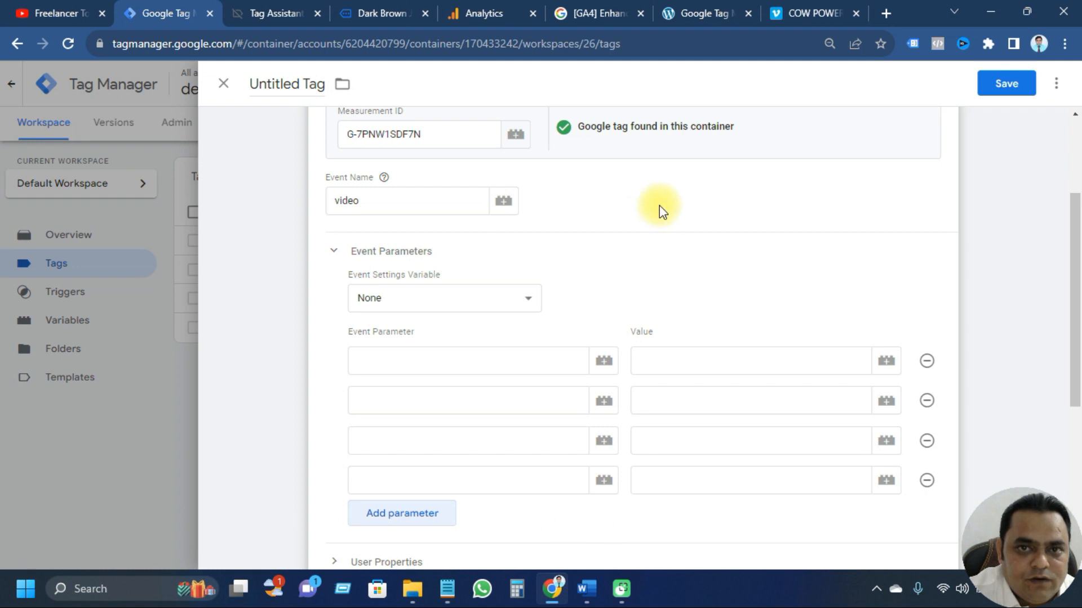
Step: Compare the video engagement parameters in the GA4 Enhanced event measurement help article with the video fields in Tag Assistant's dataLayer call
click(600, 11)
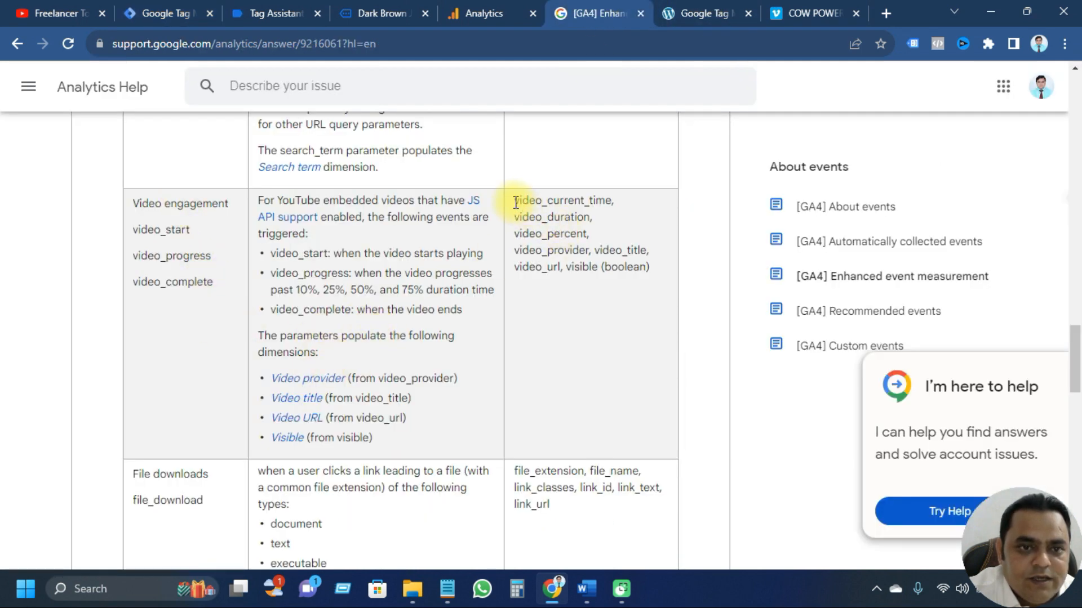
click(278, 8)
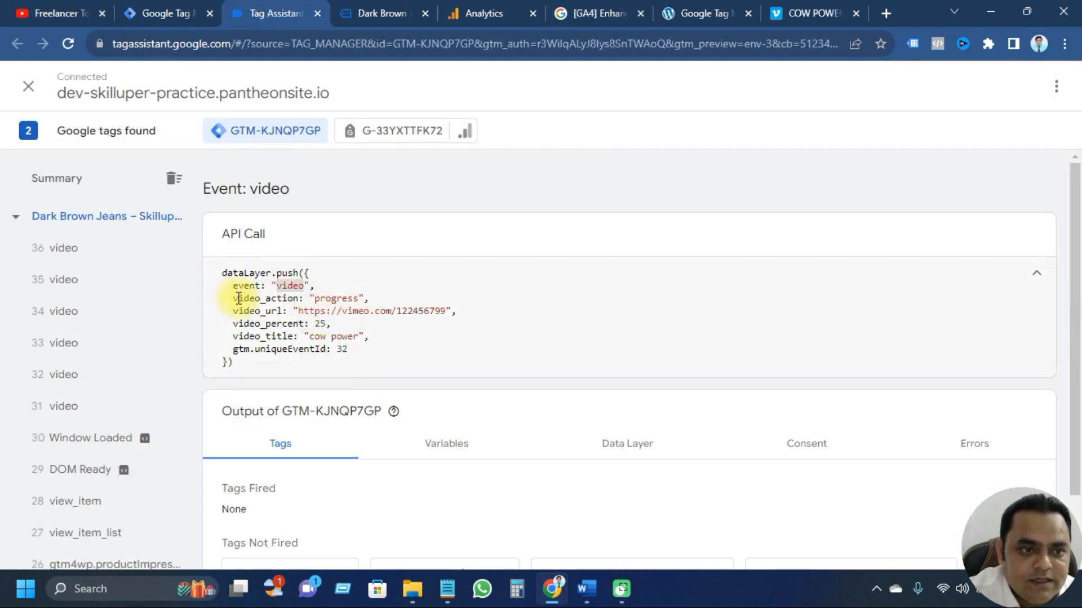
drag(234, 299, 295, 299)
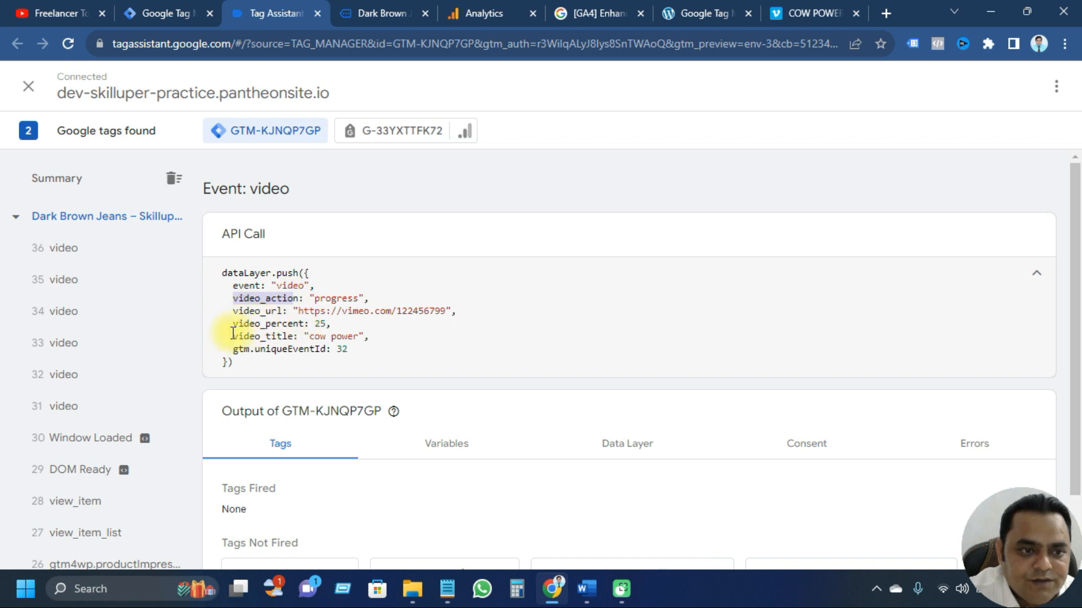
drag(293, 338, 221, 299)
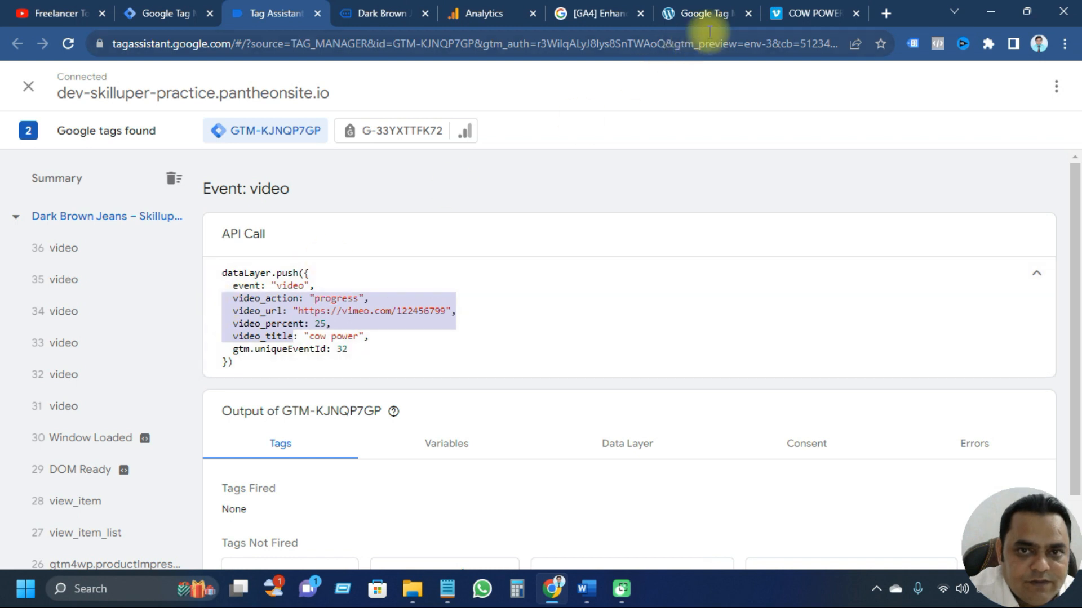
click(592, 13)
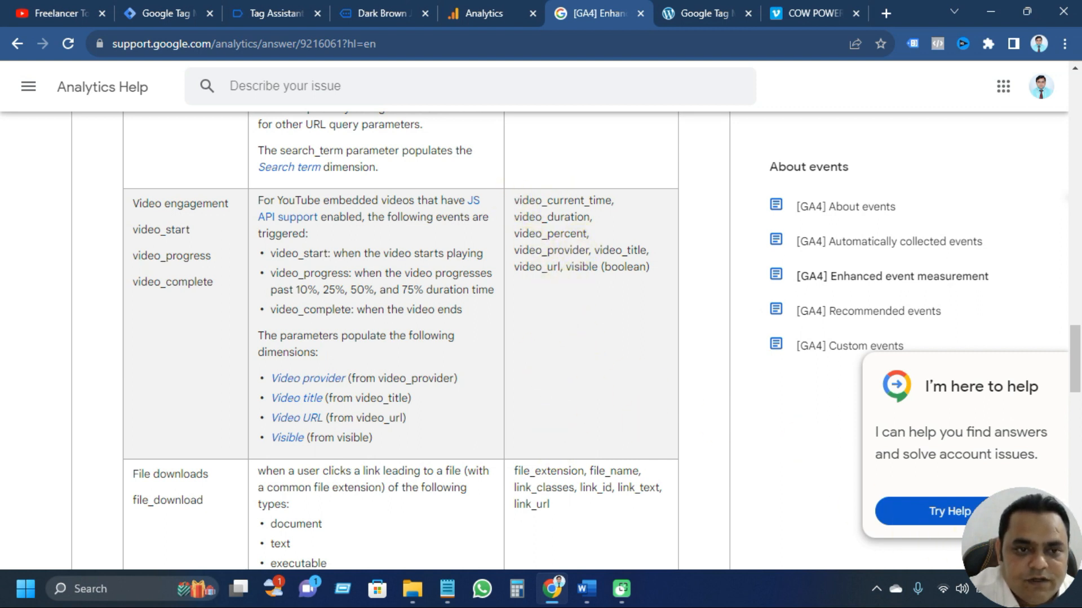
Step: Enter video_percent and video_provider as the names of the tag's first two event parameters
key(ctrl+2)
click(448, 364)
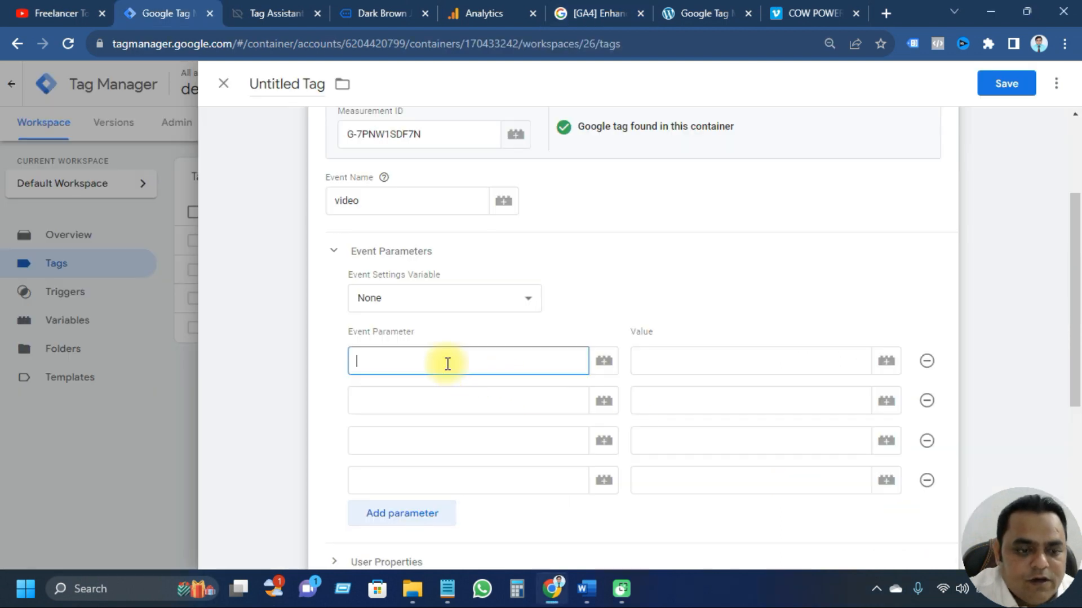
click(765, 512)
click(421, 405)
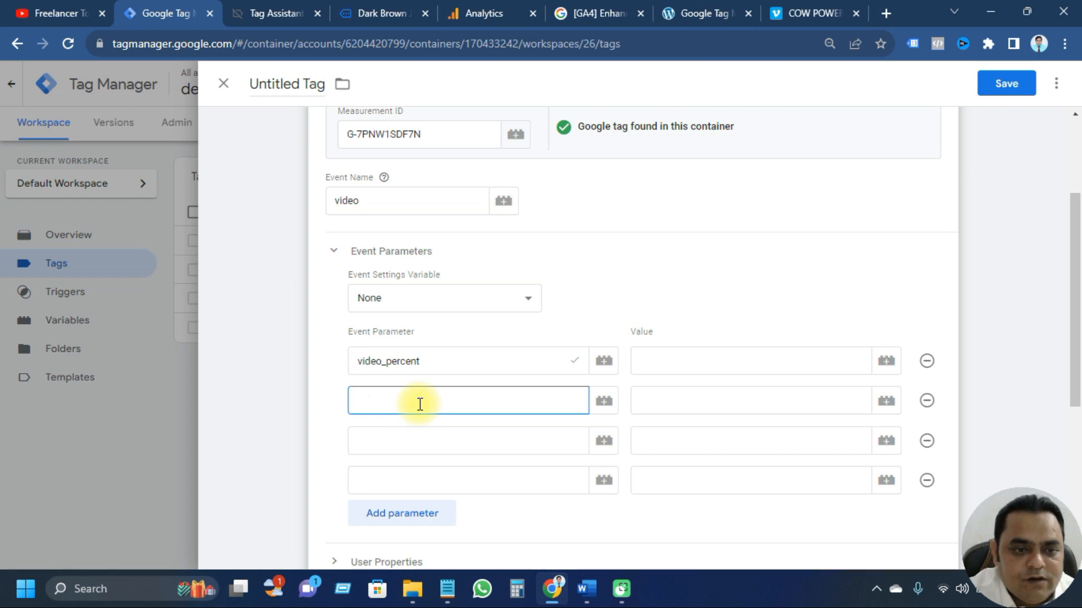
key(ctrl+v)
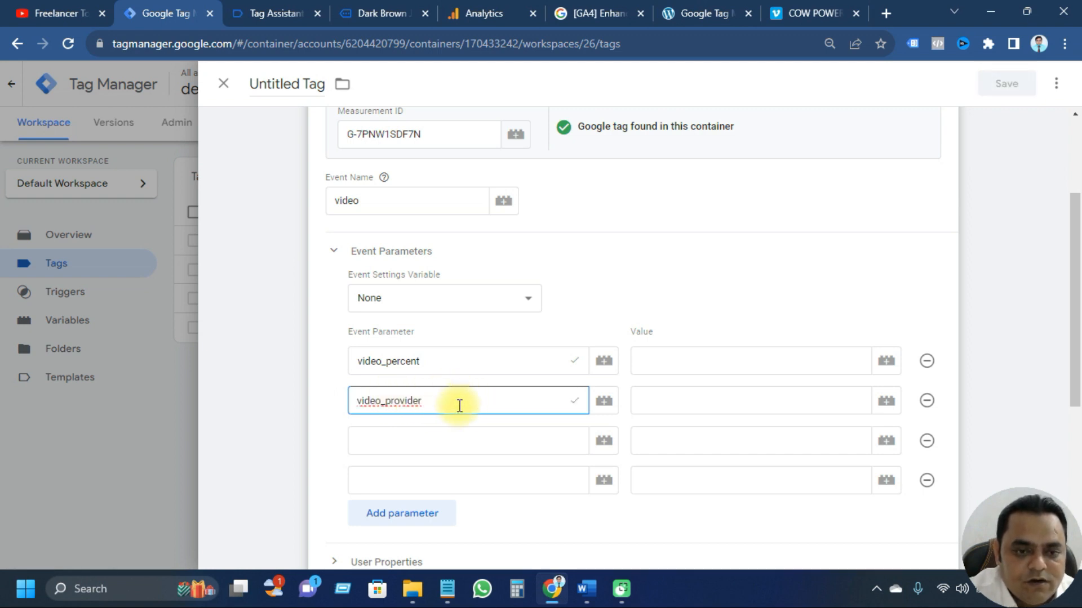
Step: Copy video_url from Tag Assistant's dataLayer call and enter it as the tag's third event parameter name
click(273, 13)
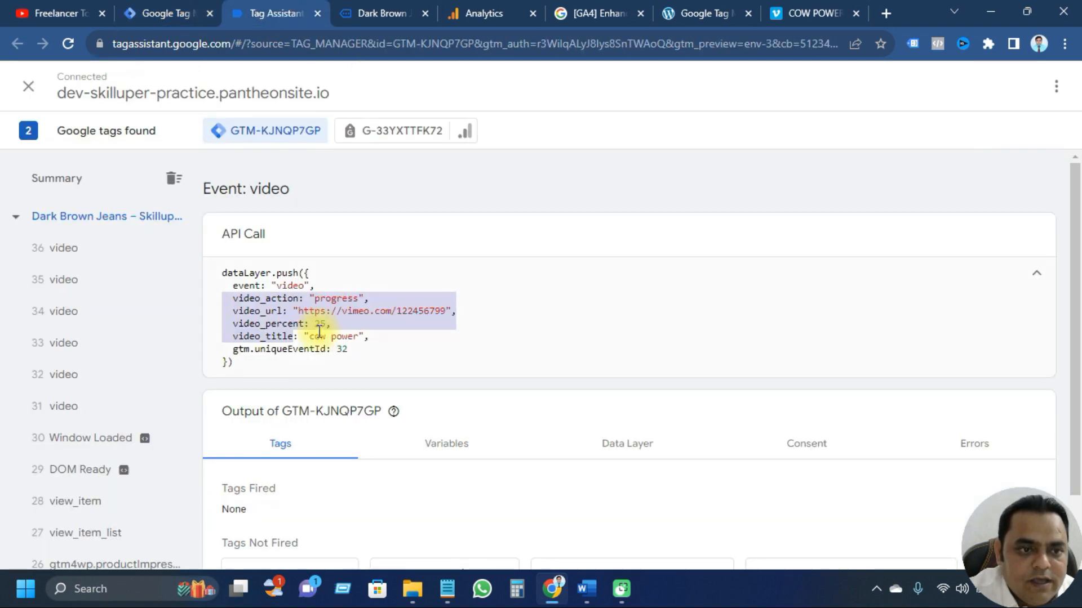
click(255, 314)
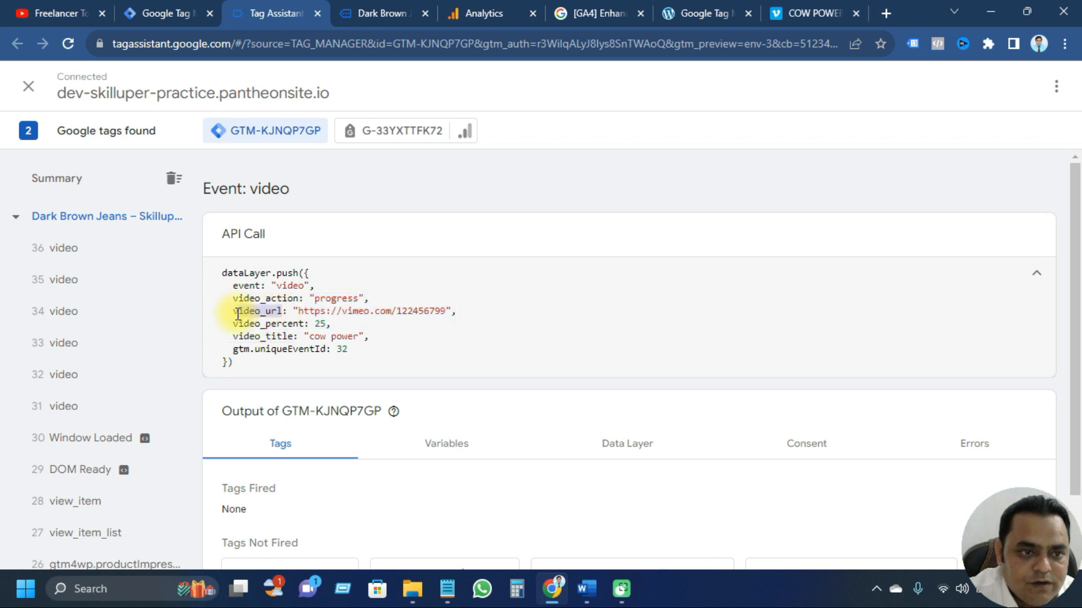
click(169, 12)
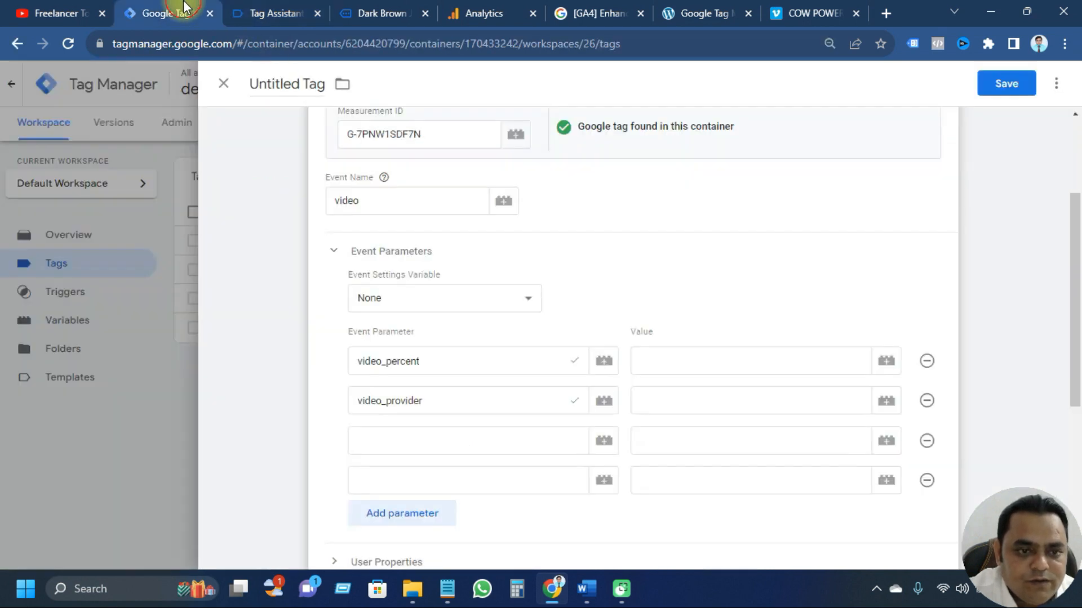
click(410, 434)
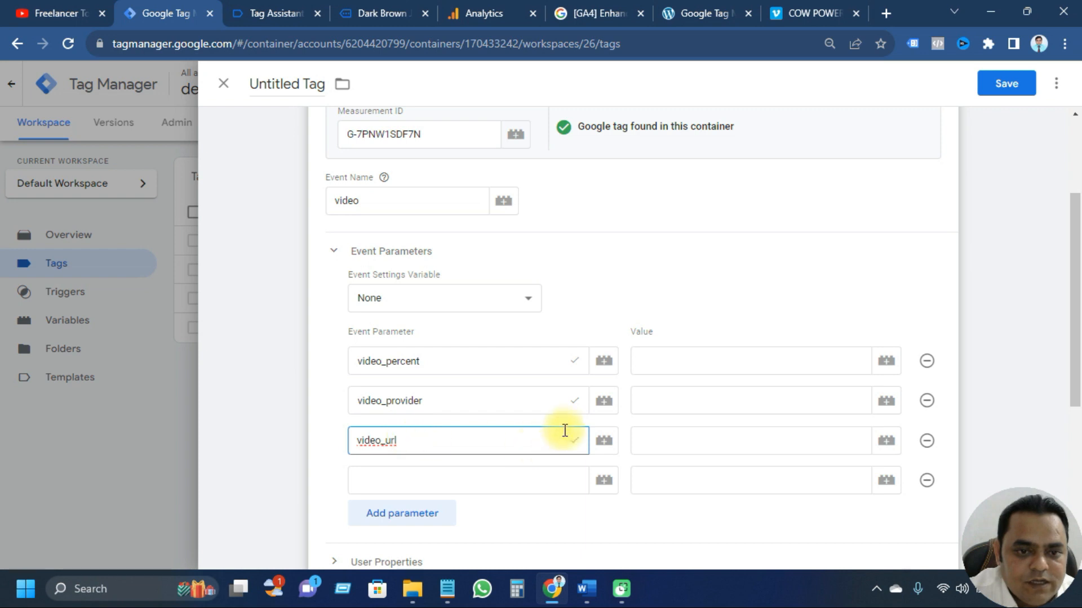
click(567, 378)
mouse_move(571, 358)
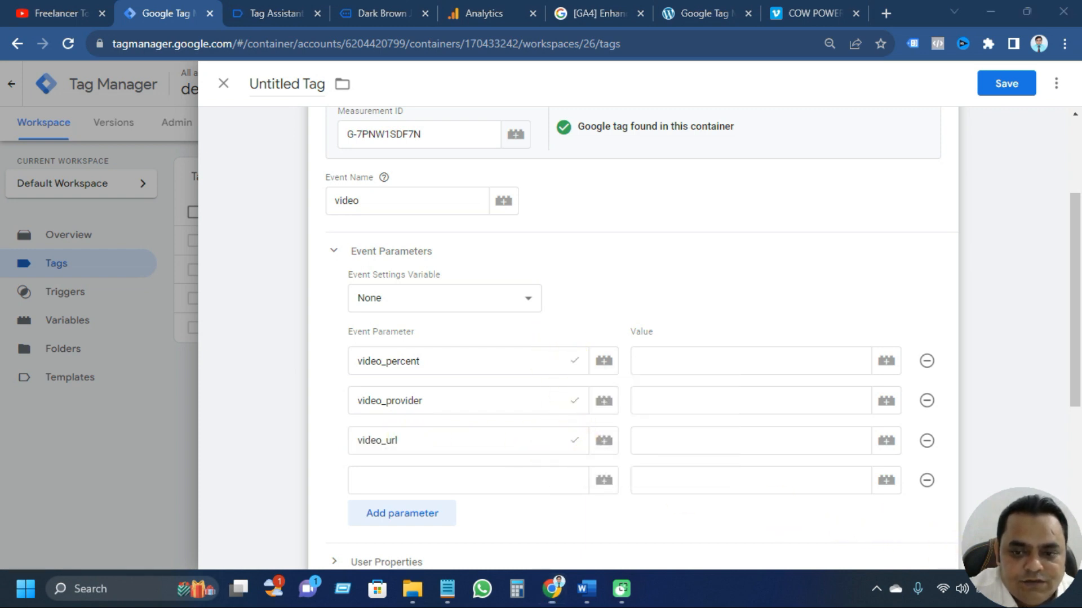
Step: Set the second, third and fourth event parameter names to video_action, video_title and video_url, matching Tag Assistant's dataLayer call
click(270, 13)
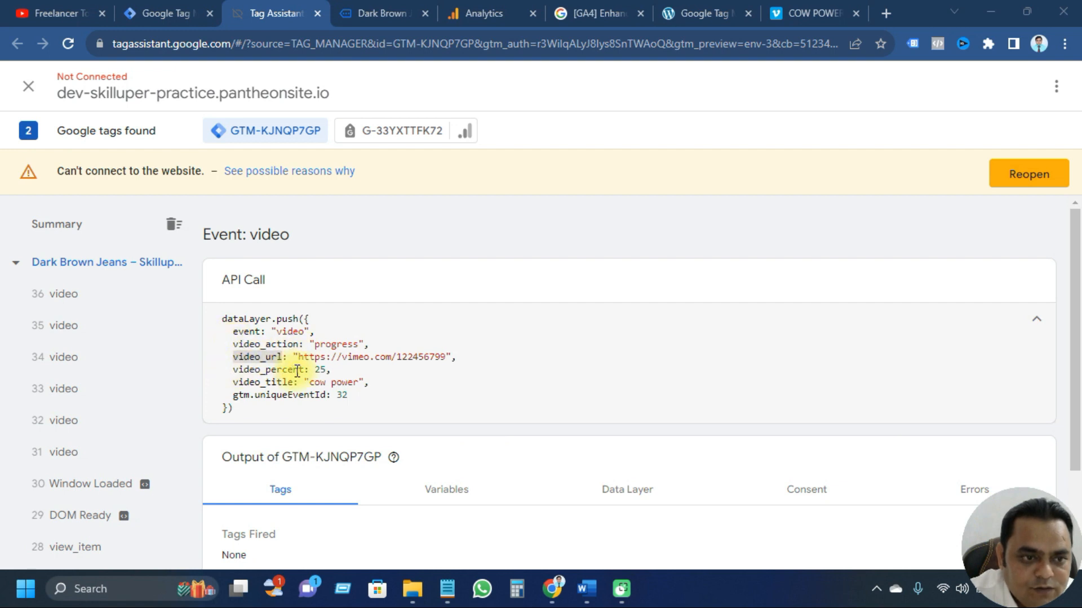
click(151, 12)
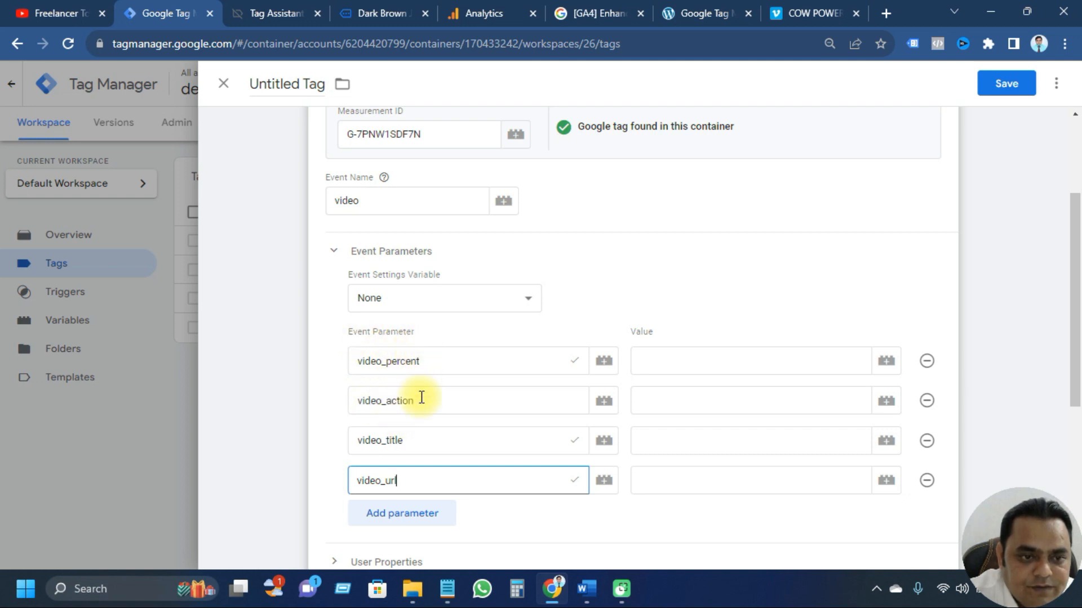
scroll(424, 435, down, 2)
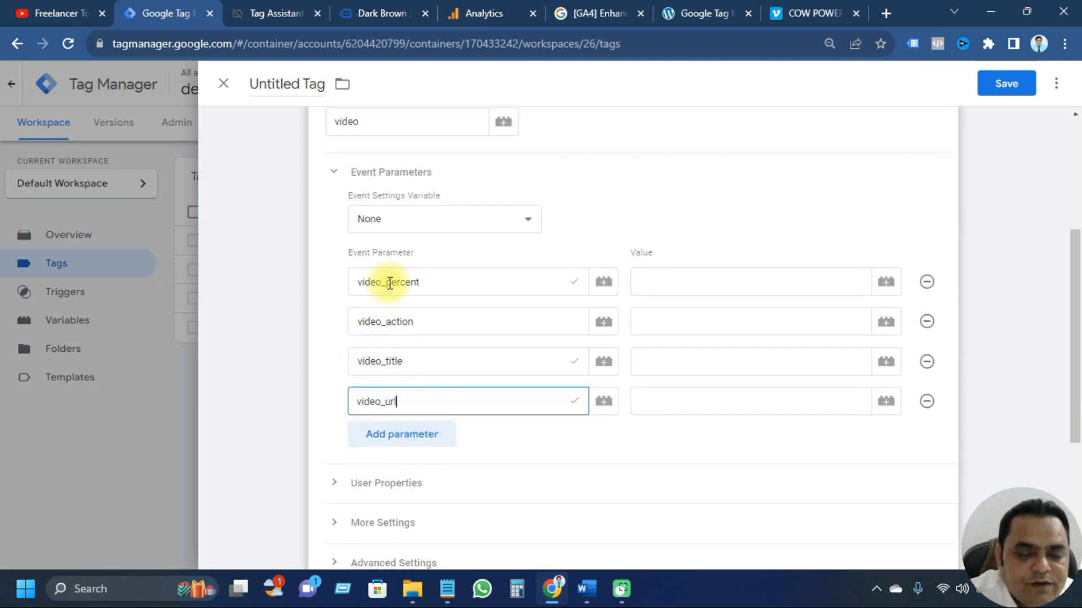
Step: Compare the tag's four event parameter names with the video fields in Tag Assistant's dataLayer call
click(259, 8)
click(158, 13)
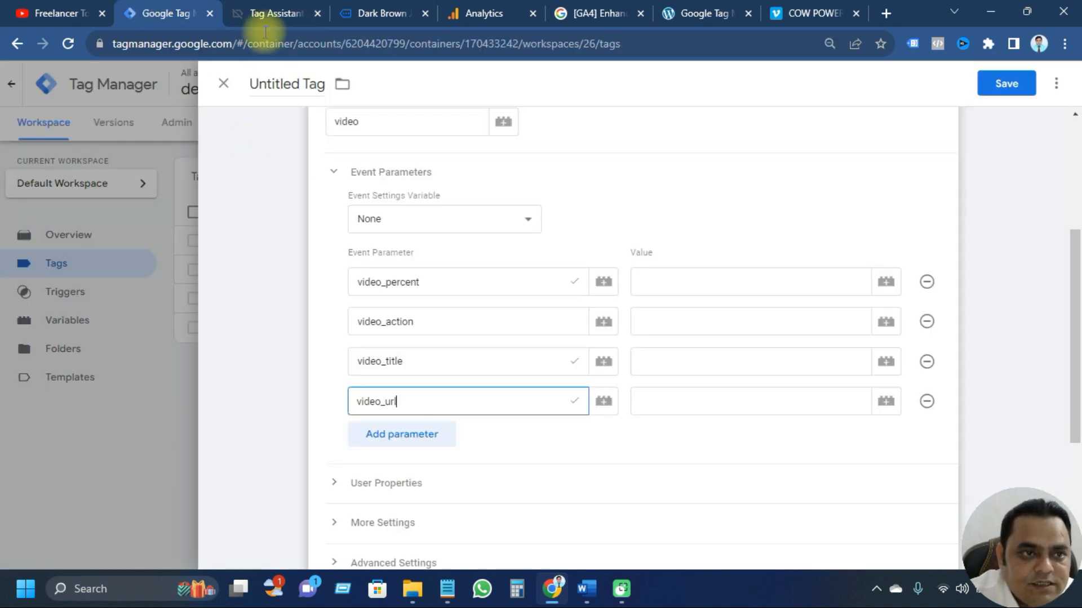
click(263, 11)
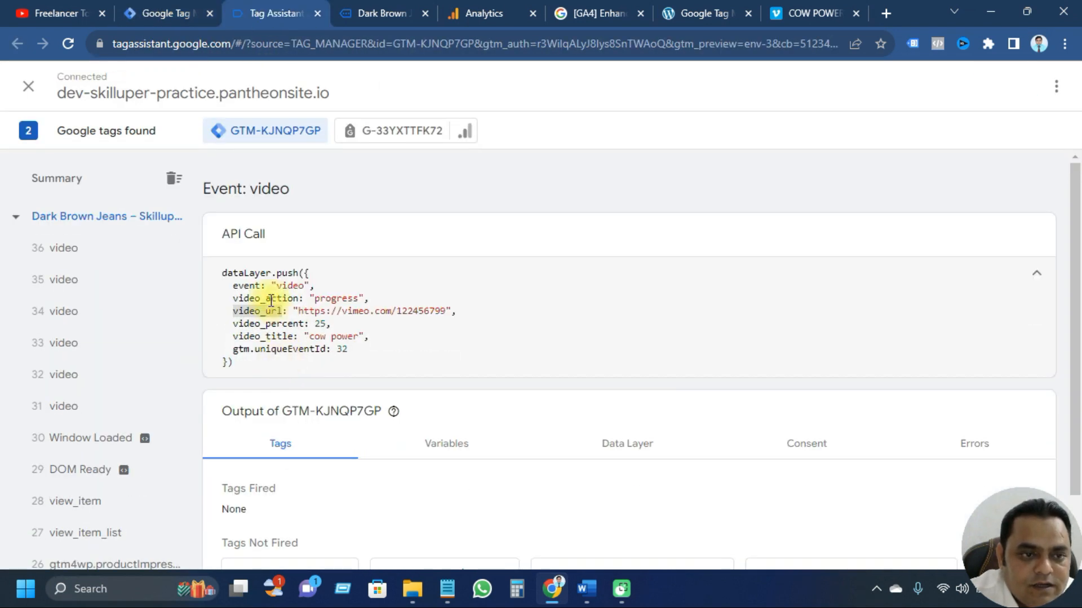
click(156, 13)
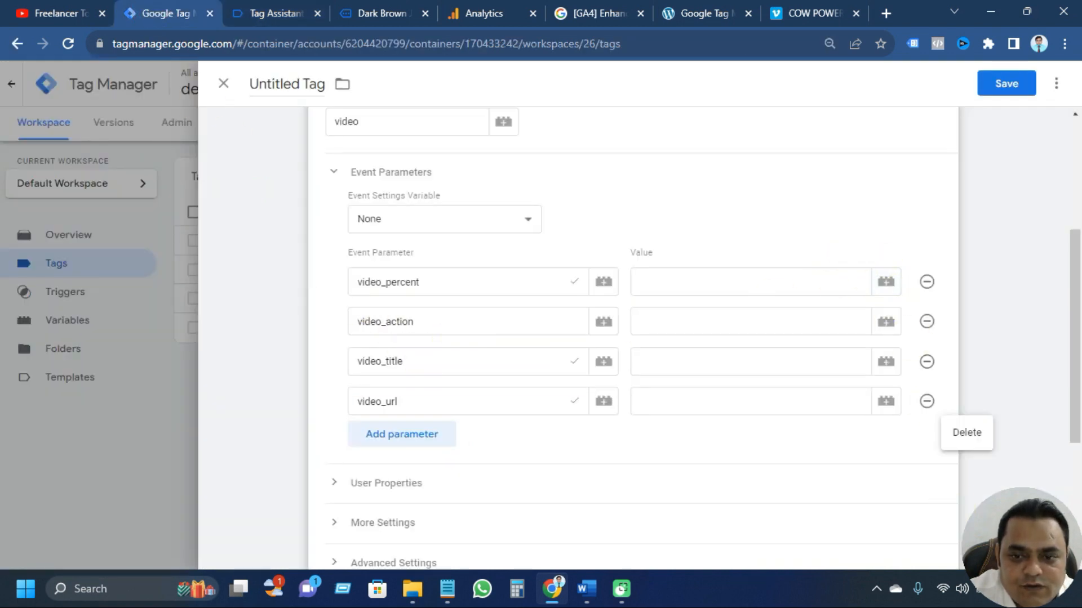
key(alt+Tab)
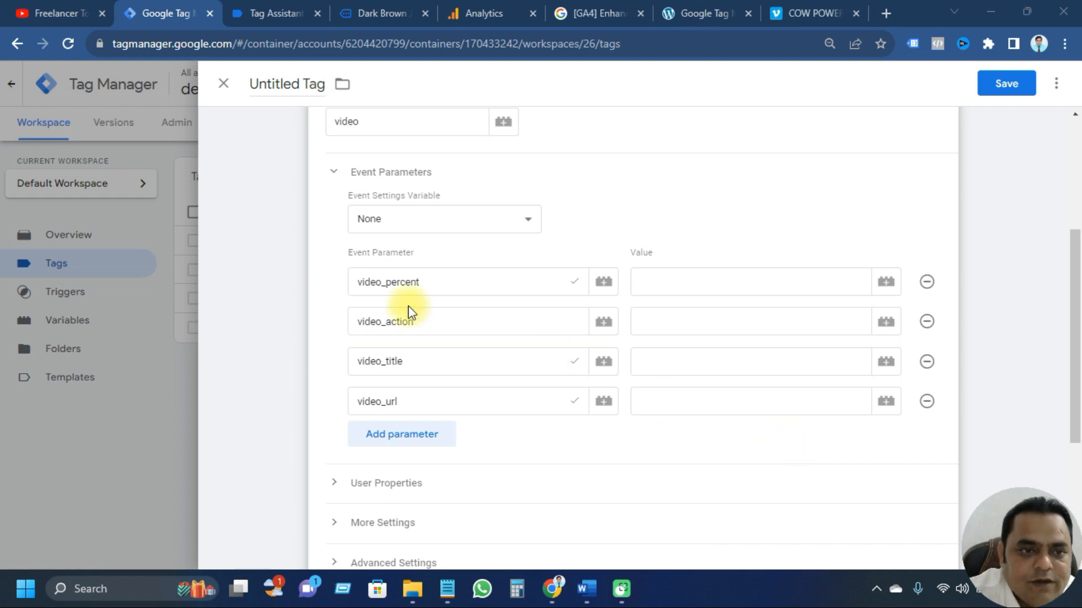
Step: Create a Data Layer Variable for the video_percent parameter's value, with video_percent from Tag Assistant as its Data Layer Variable Name
click(886, 283)
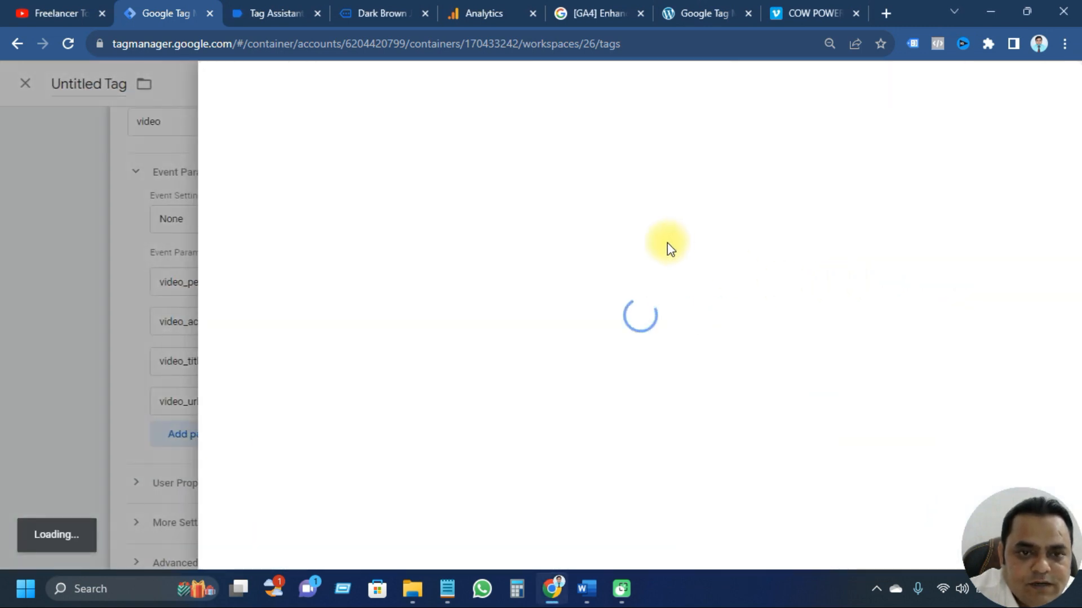
click(1042, 84)
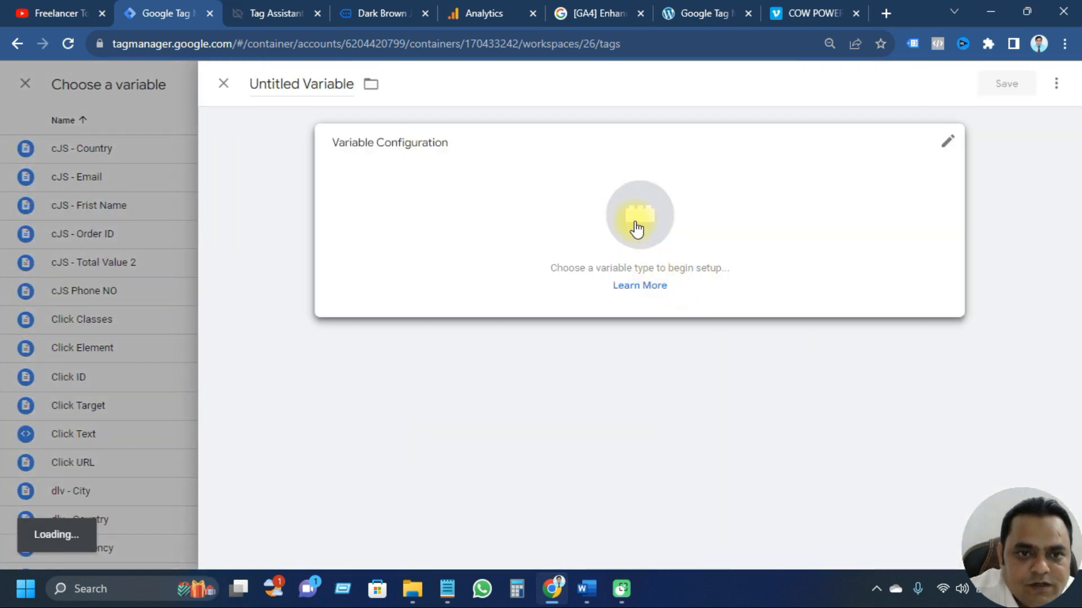
click(635, 221)
click(713, 414)
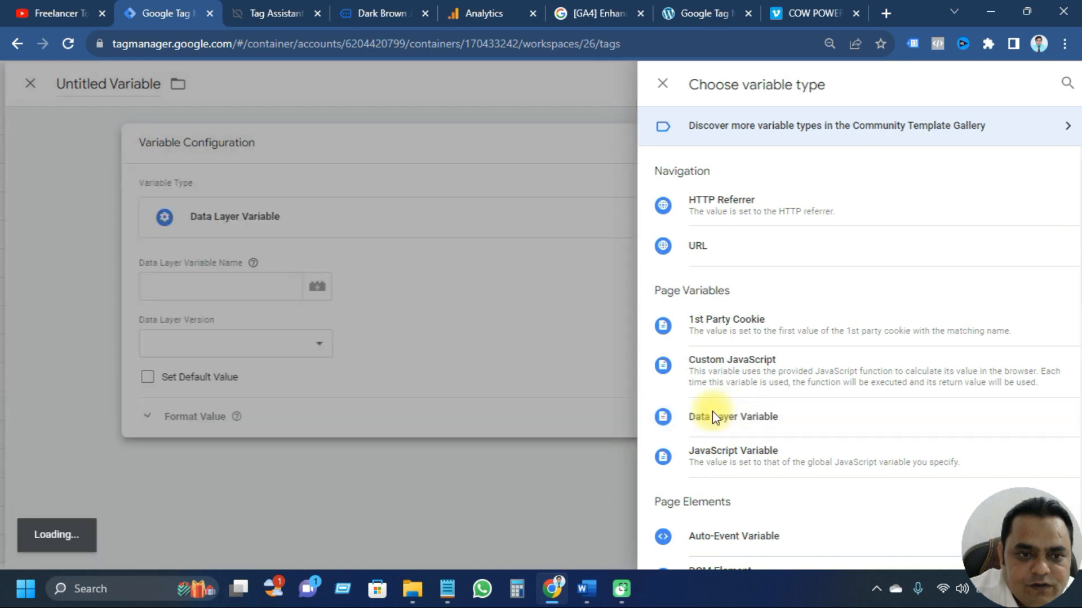
click(401, 290)
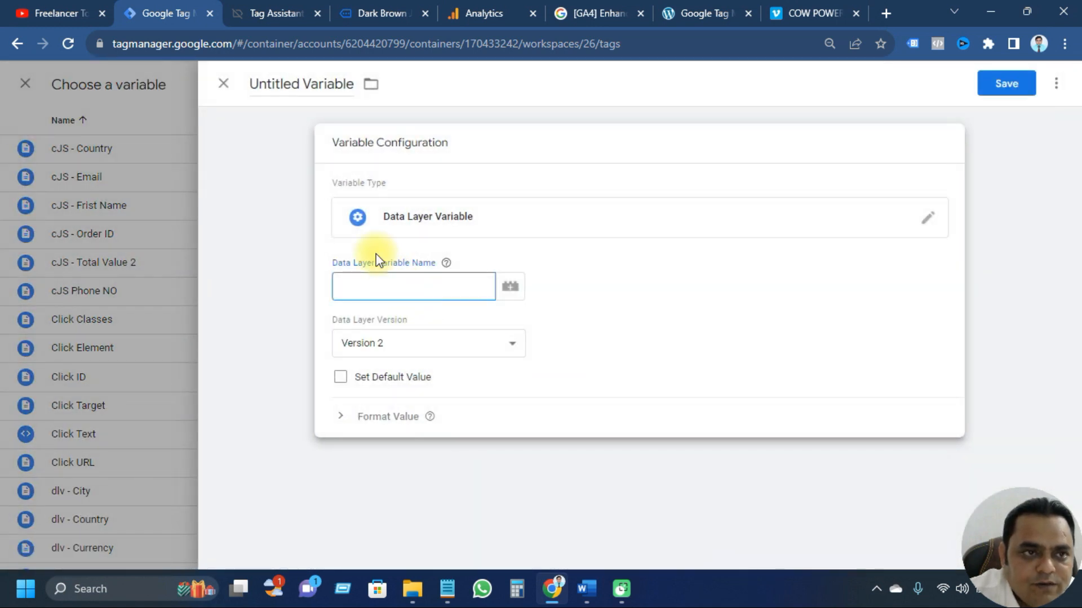
click(490, 313)
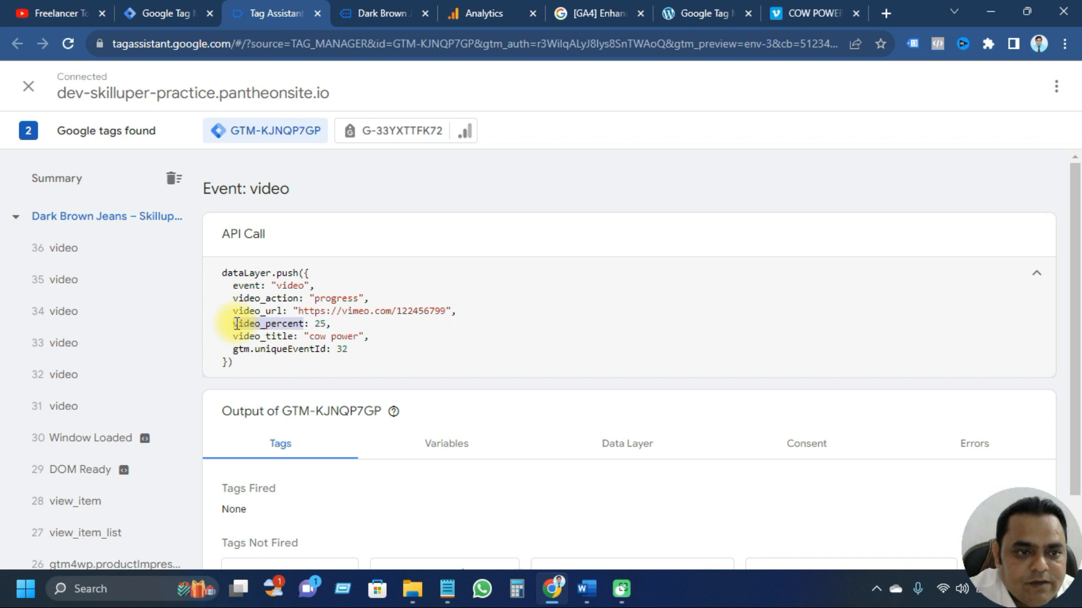
click(155, 15)
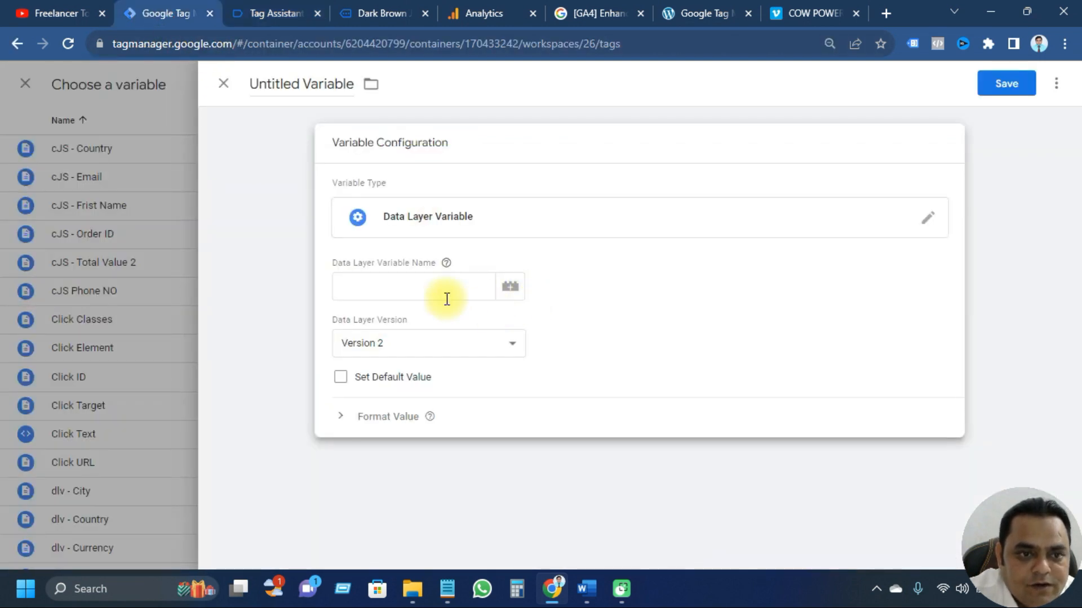
click(420, 290)
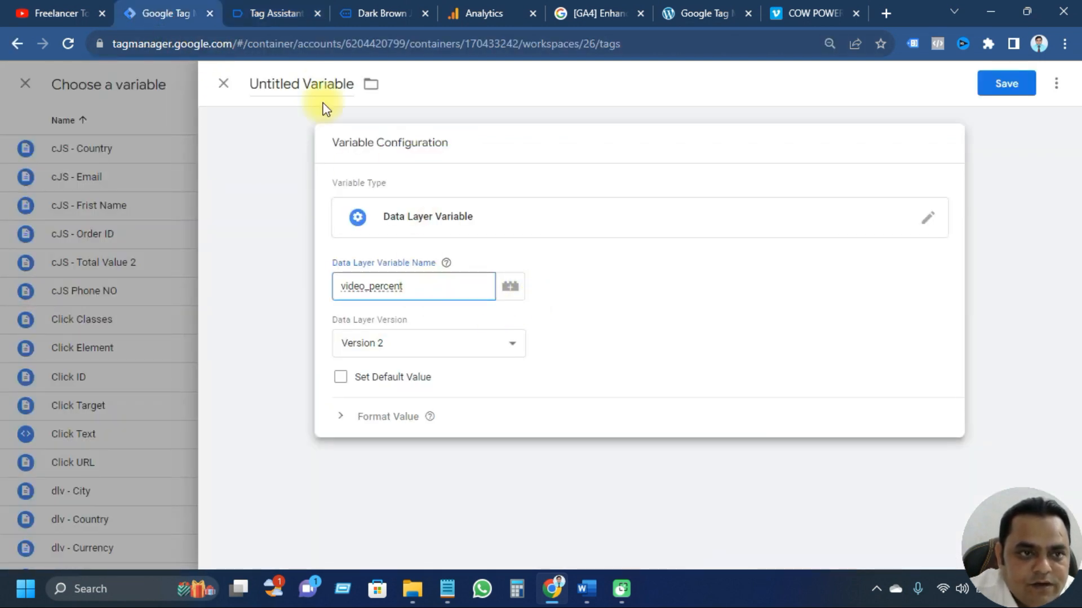
Step: Name the new variable "dlv- video percent" and save it as the video_percent parameter's value
drag(354, 84, 257, 84)
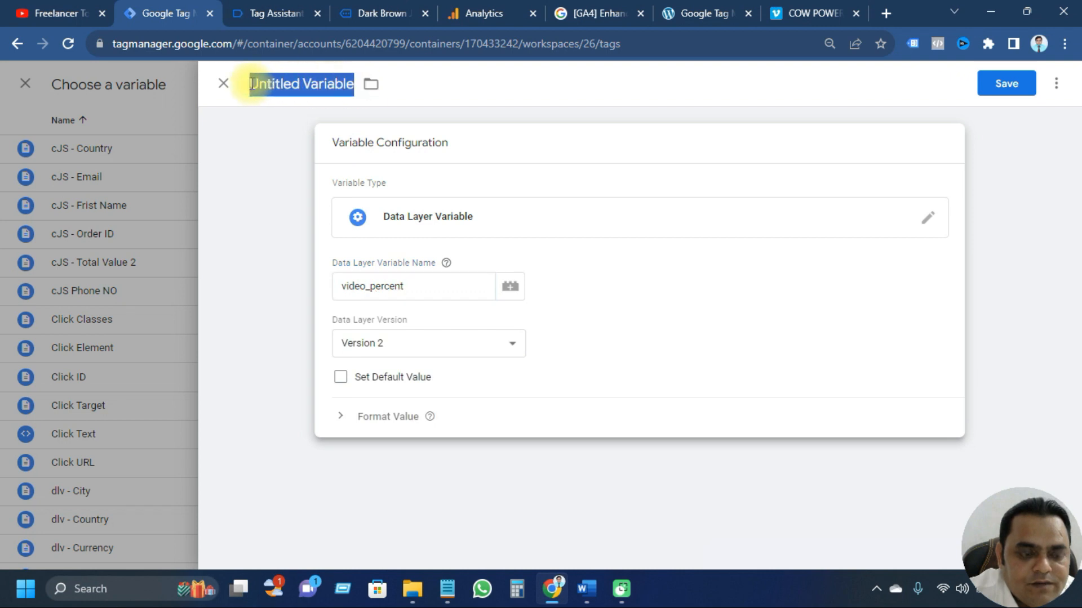
text(video_percent)
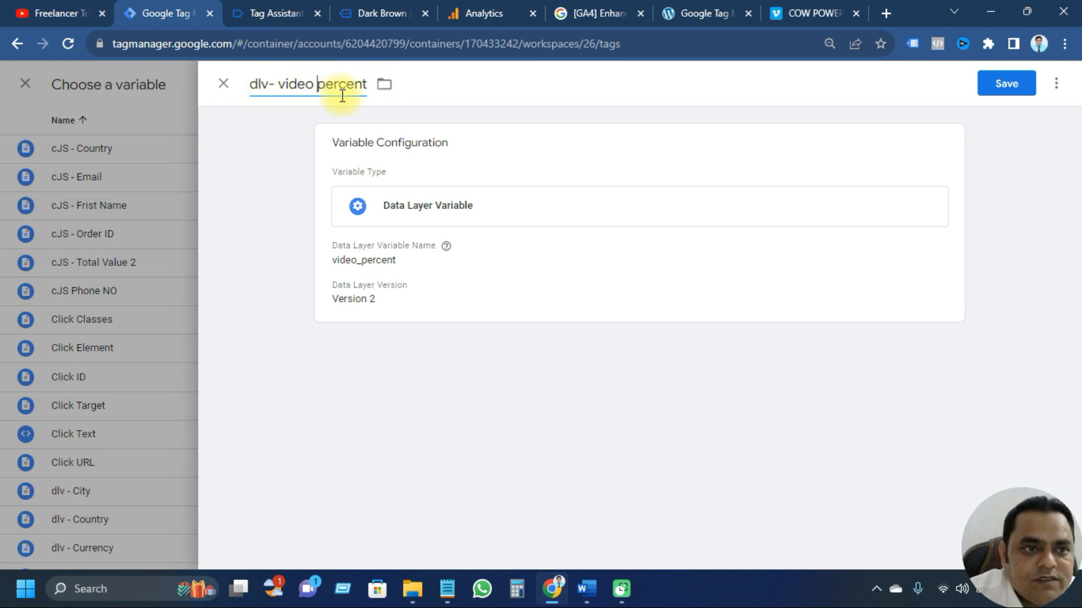
click(990, 85)
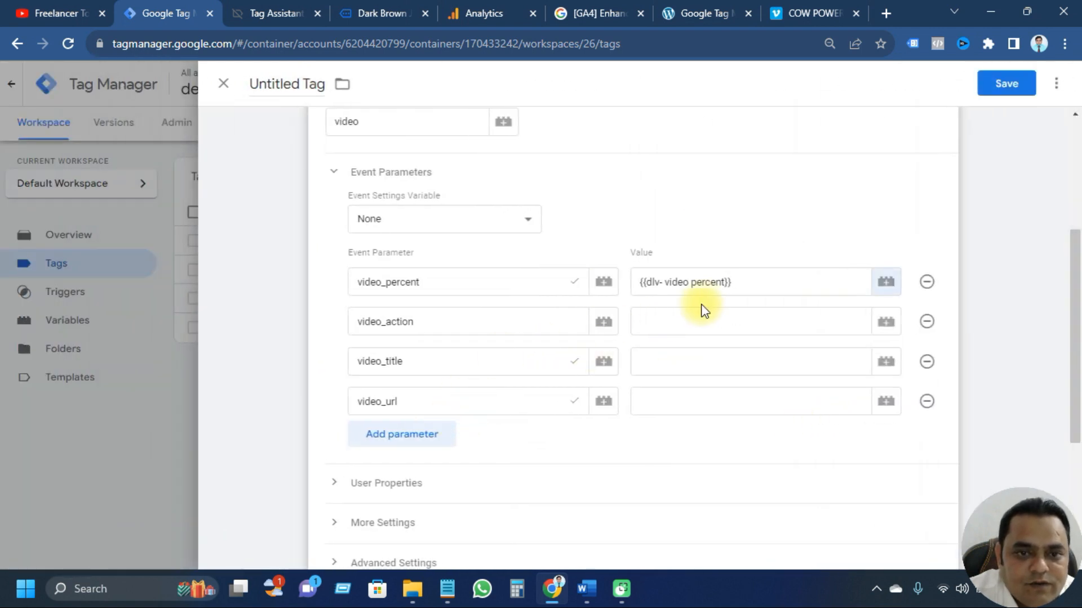
Step: Create the Data Layer Variable "dlv - video action" reading video_action from the dataLayer and save it as the video_action parameter's value
click(273, 13)
click(182, 10)
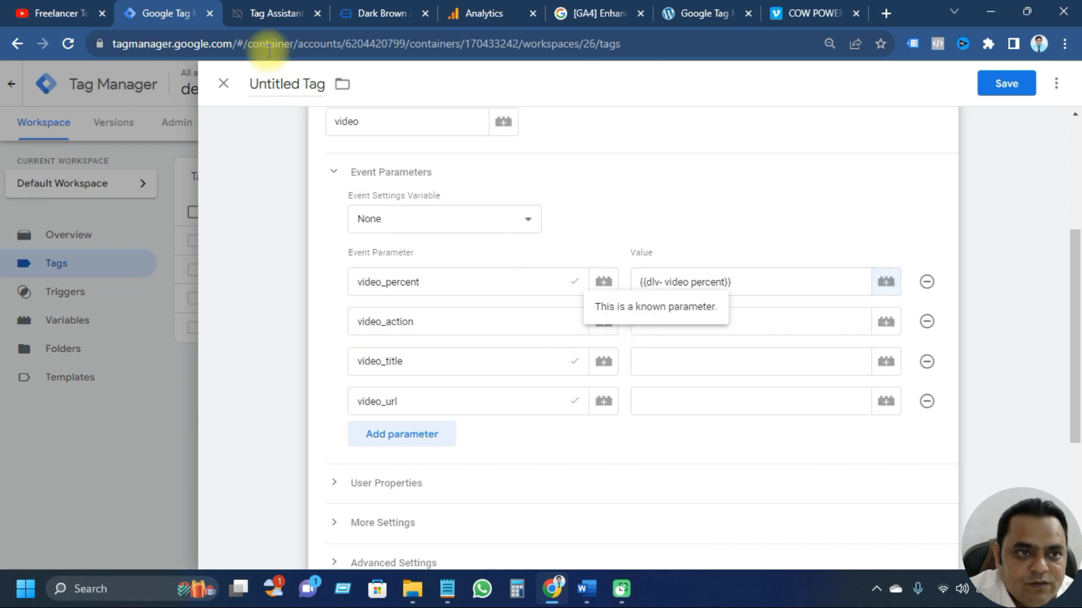
click(263, 8)
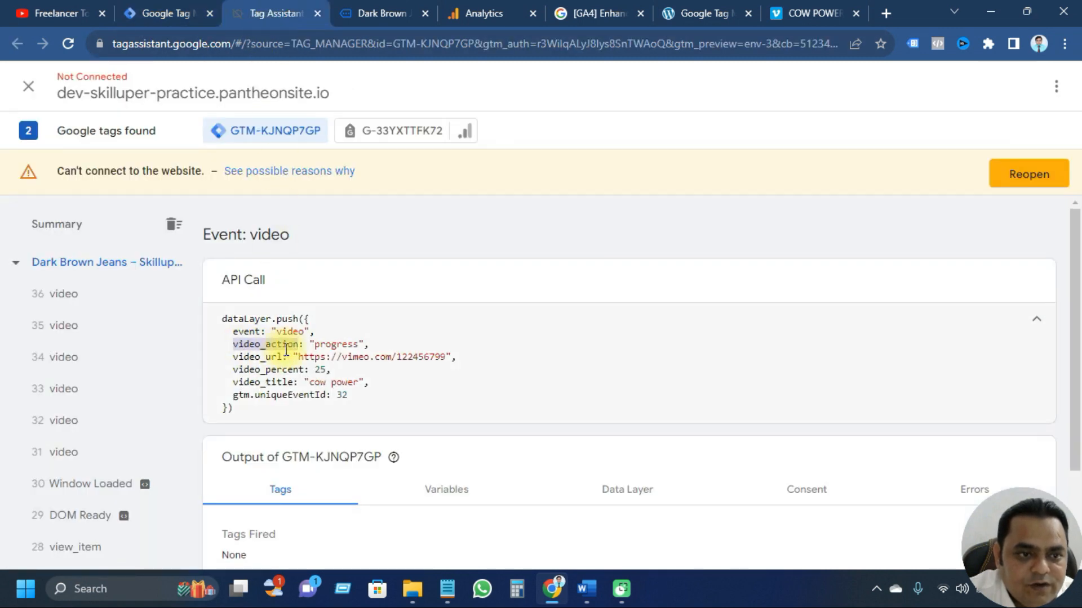
click(147, 13)
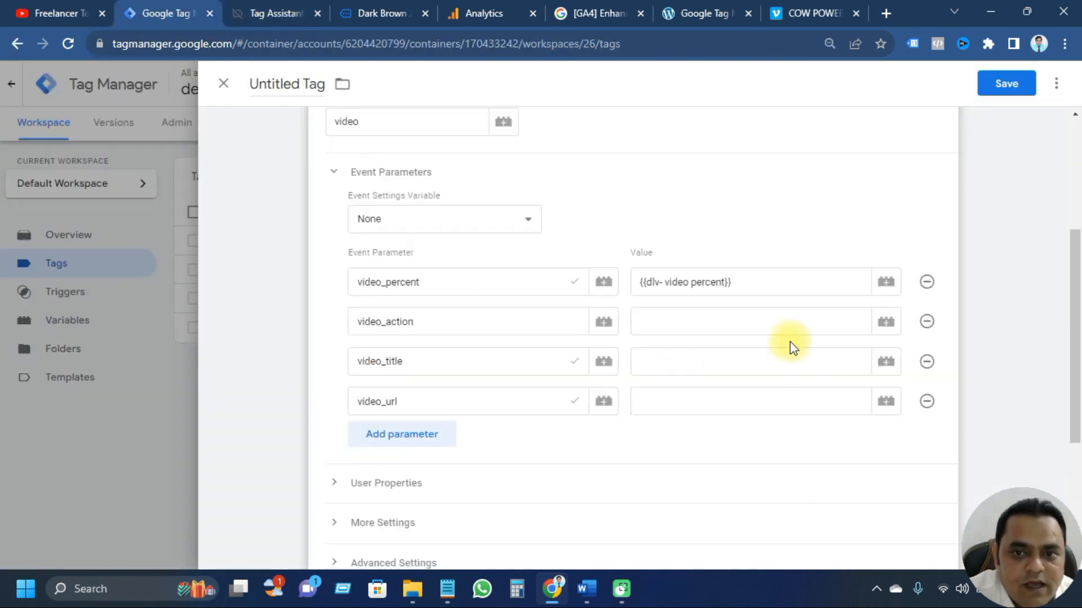
click(885, 321)
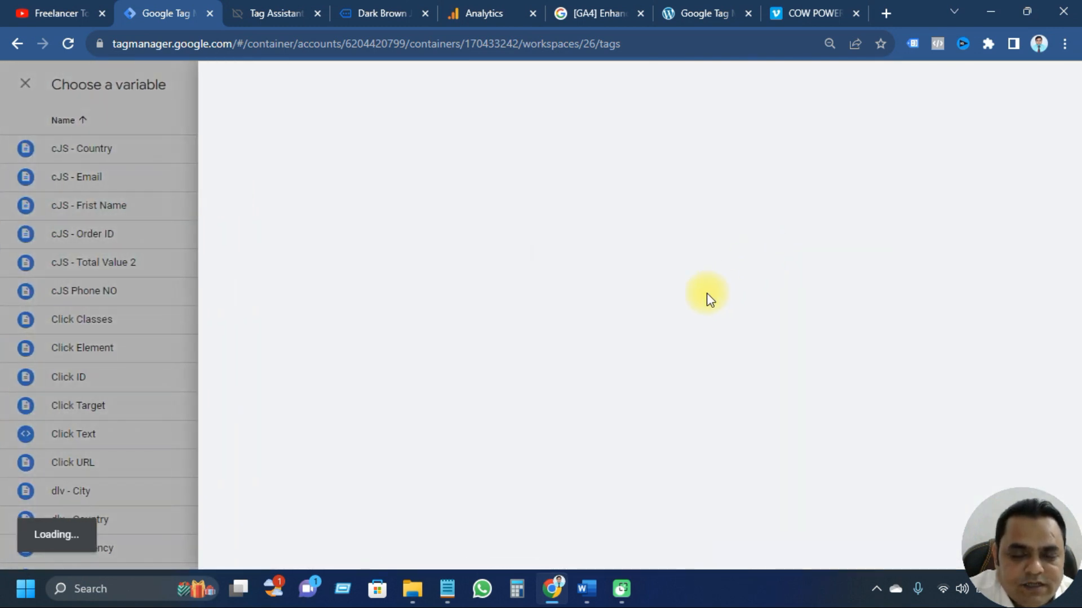
click(633, 206)
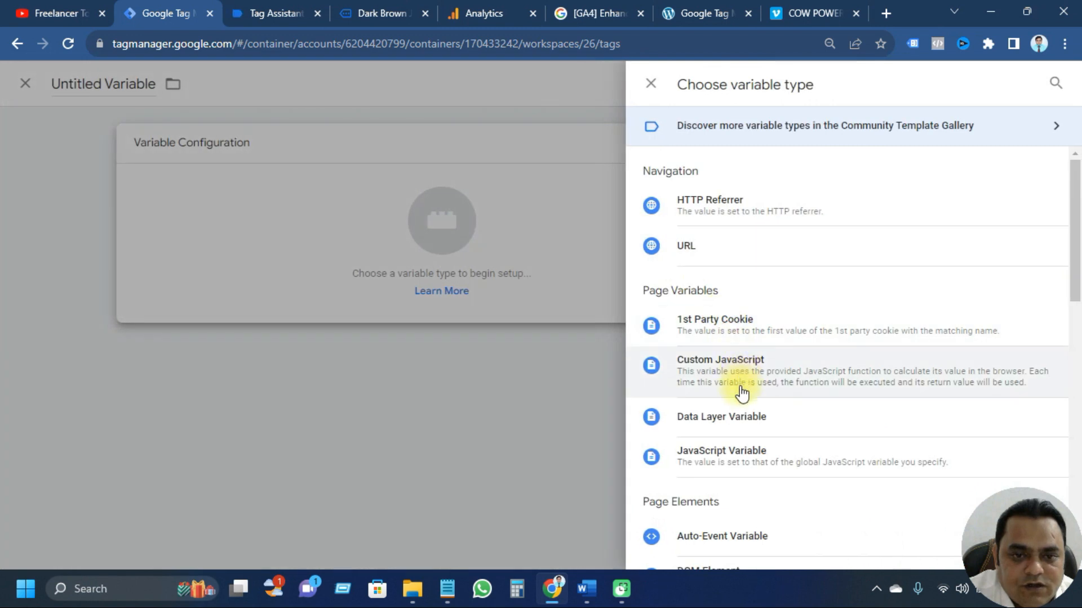
click(724, 421)
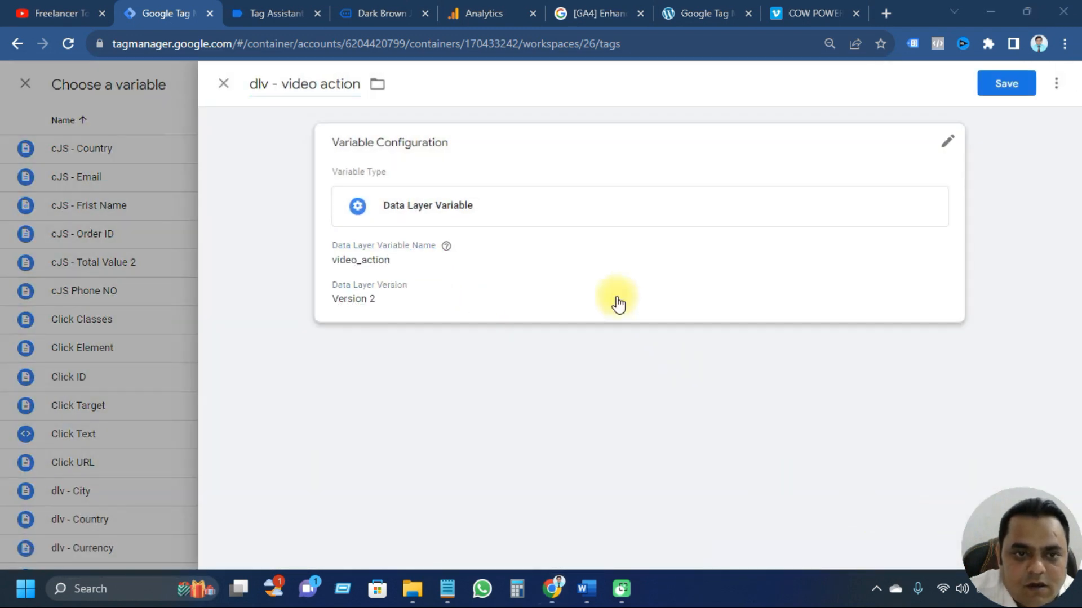
click(594, 264)
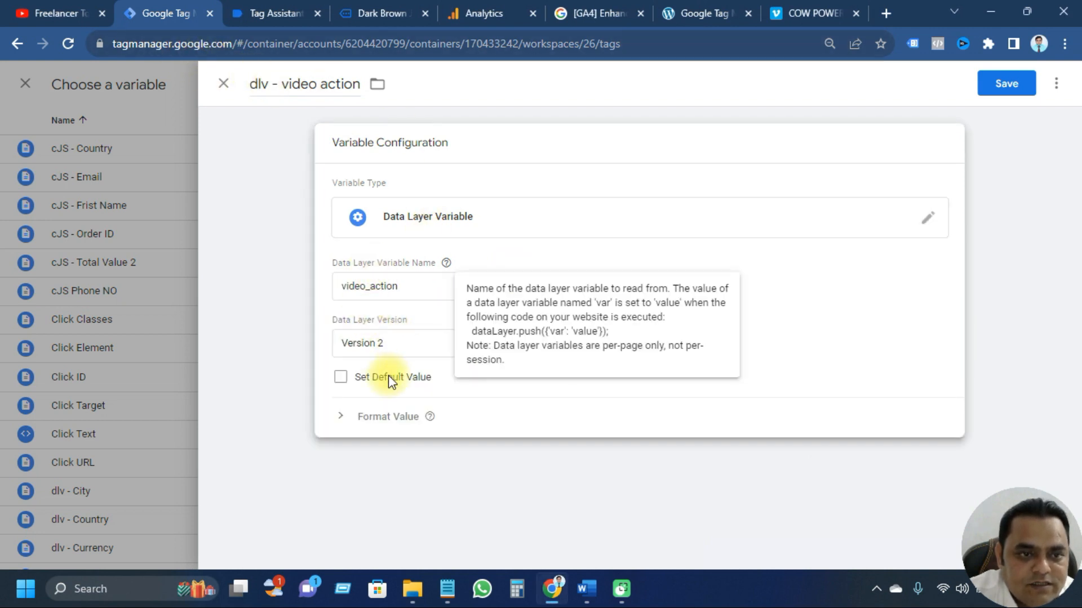
click(1001, 87)
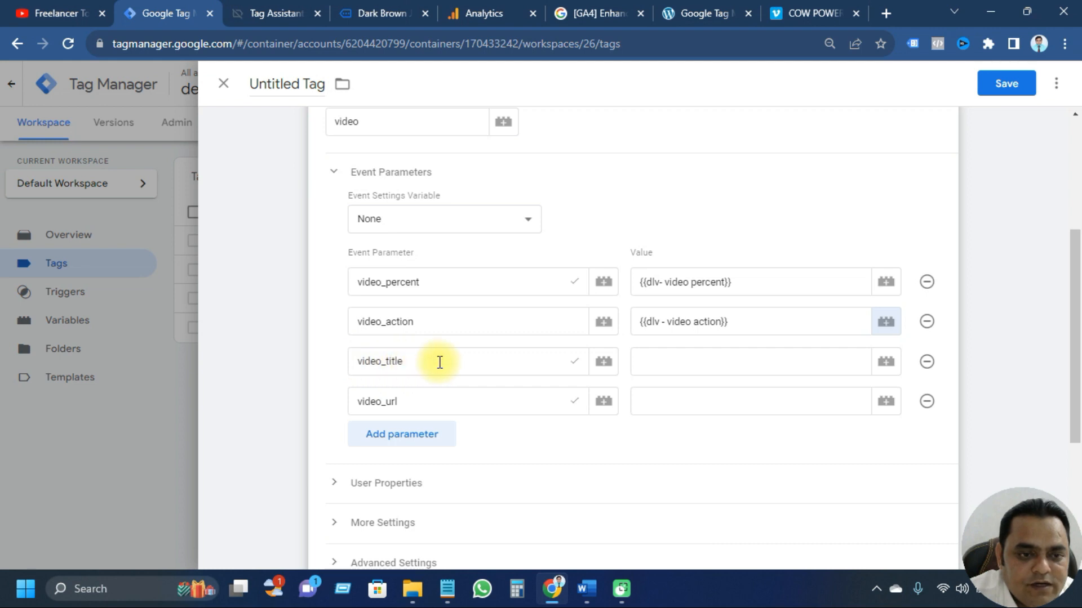
Step: Copy the video_title key from the video event's Data Layer values in Tag Assistant
key(ctrl+Tab)
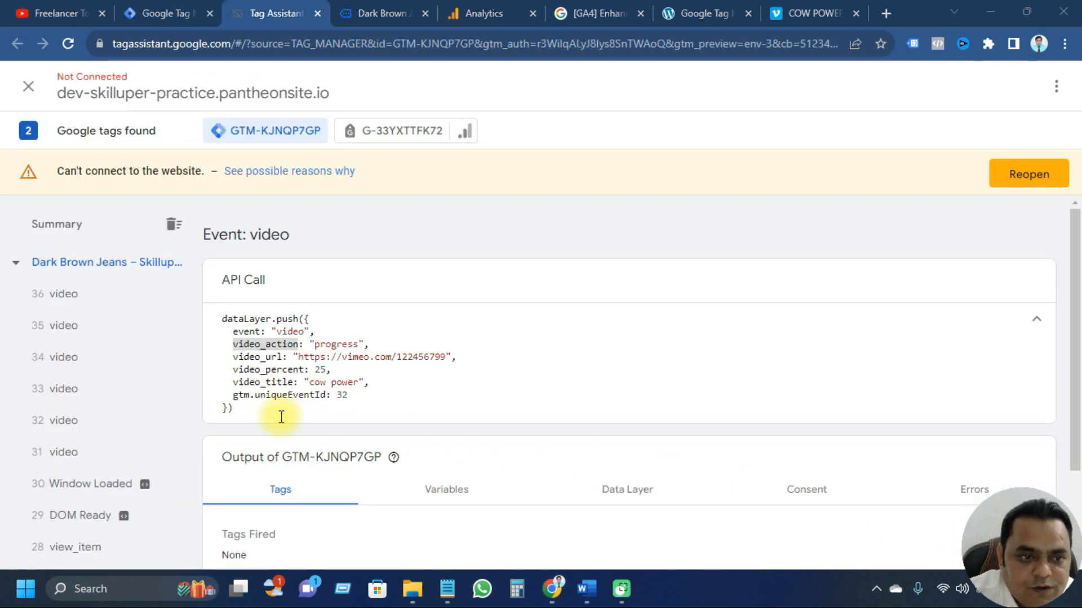
drag(293, 382, 242, 382)
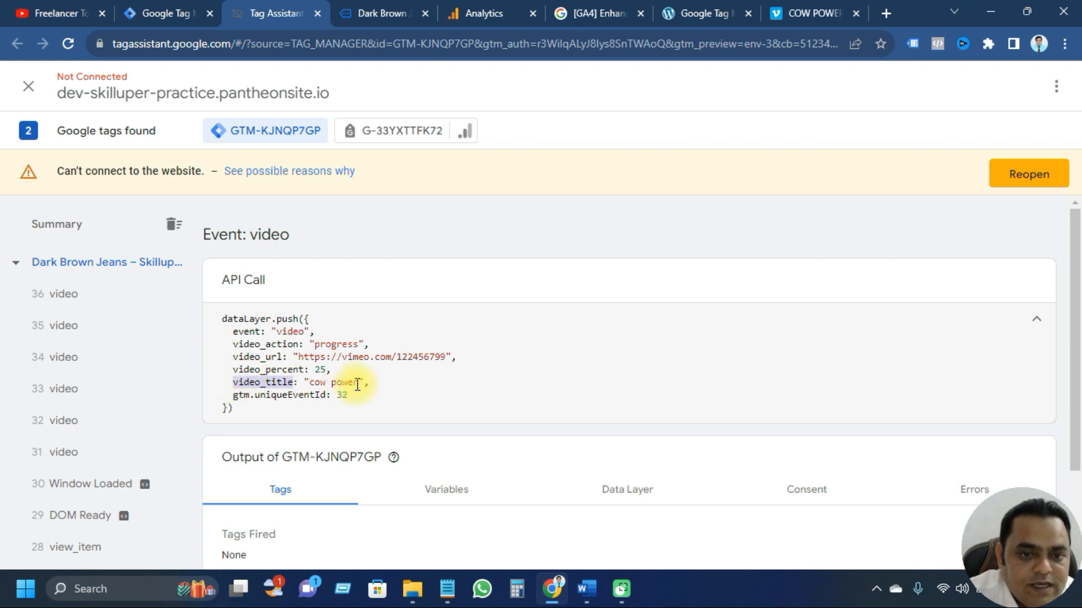
scroll(479, 385, down, 2)
click(611, 367)
scroll(484, 388, down, 4)
scroll(483, 388, down, 20)
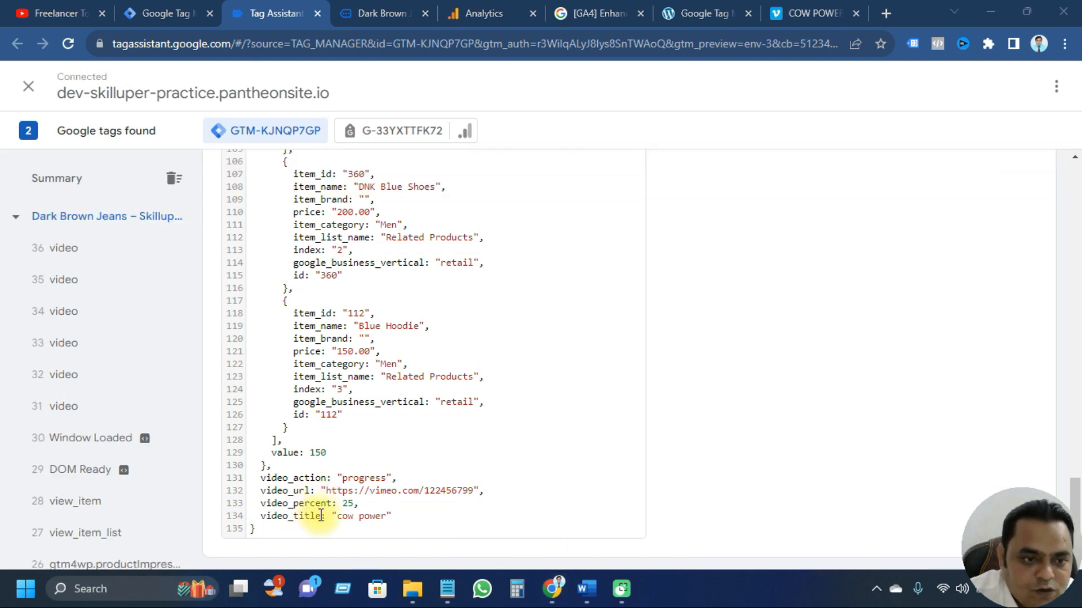
drag(323, 515, 263, 515)
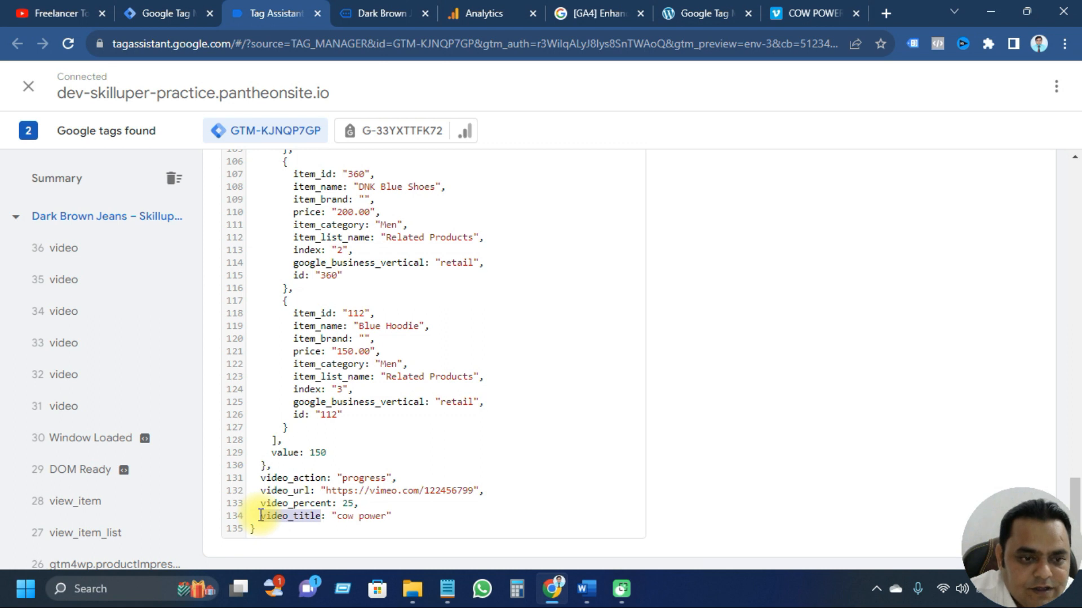
Step: Create the Data Layer Variable "dlv - video title" reading video_title in Tag Manager and save it as the video_title parameter's value
click(155, 13)
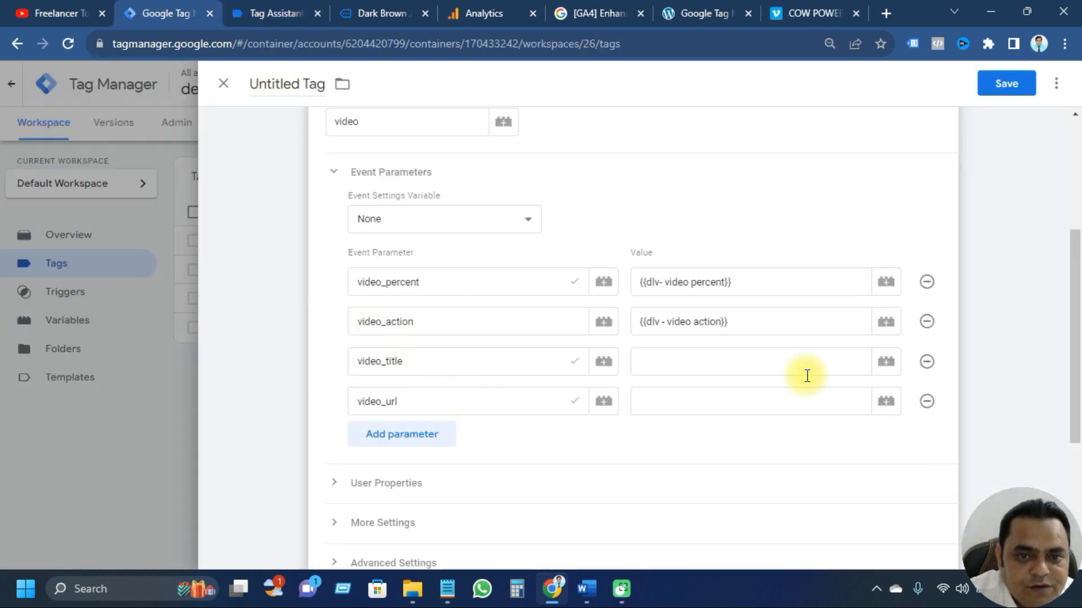
click(886, 362)
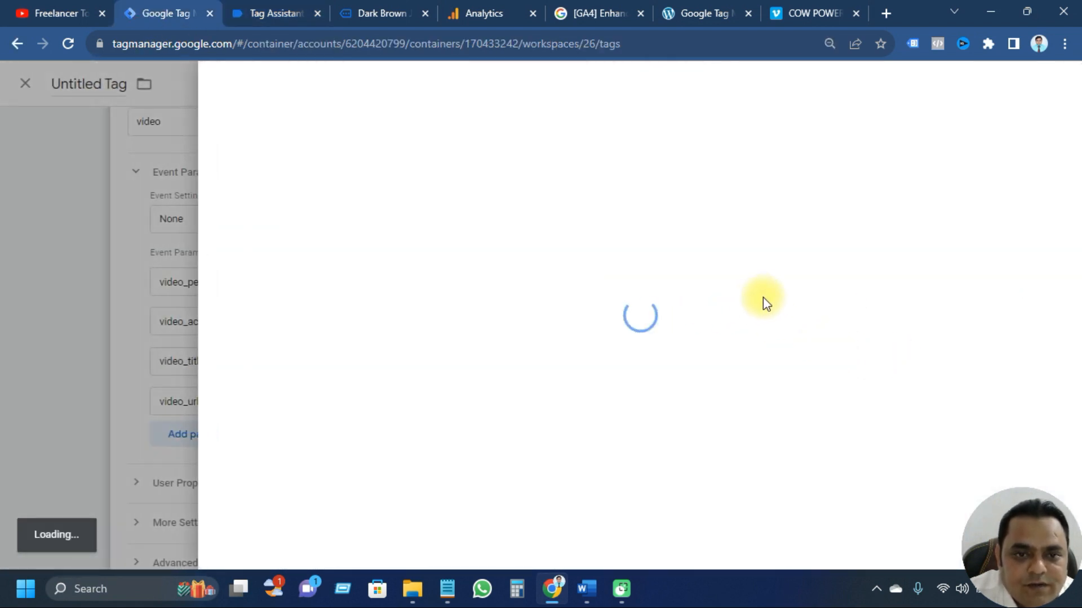
click(1041, 84)
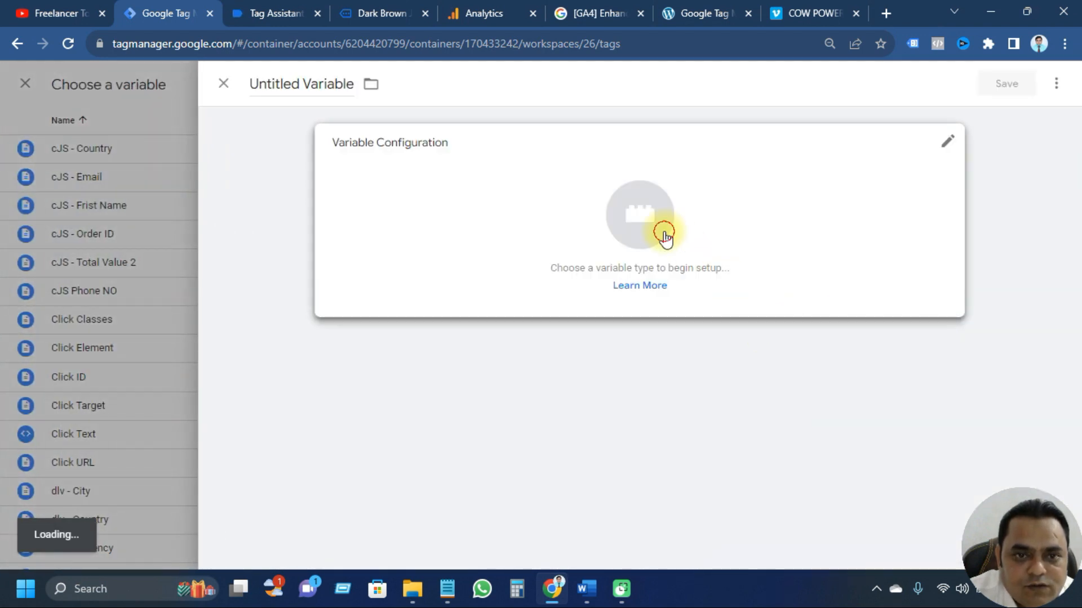
click(662, 236)
click(732, 417)
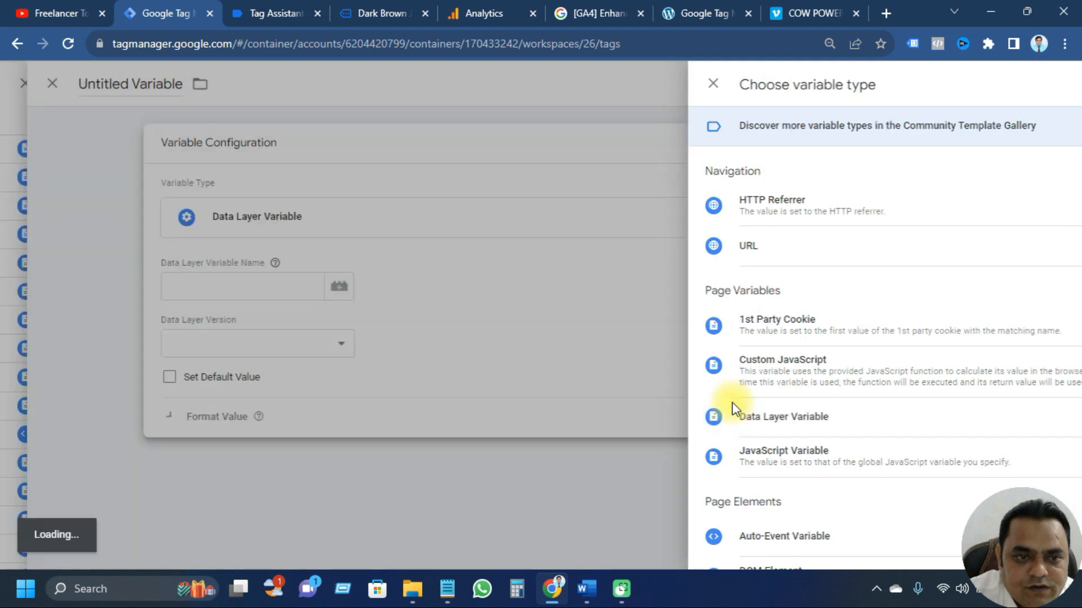
click(421, 293)
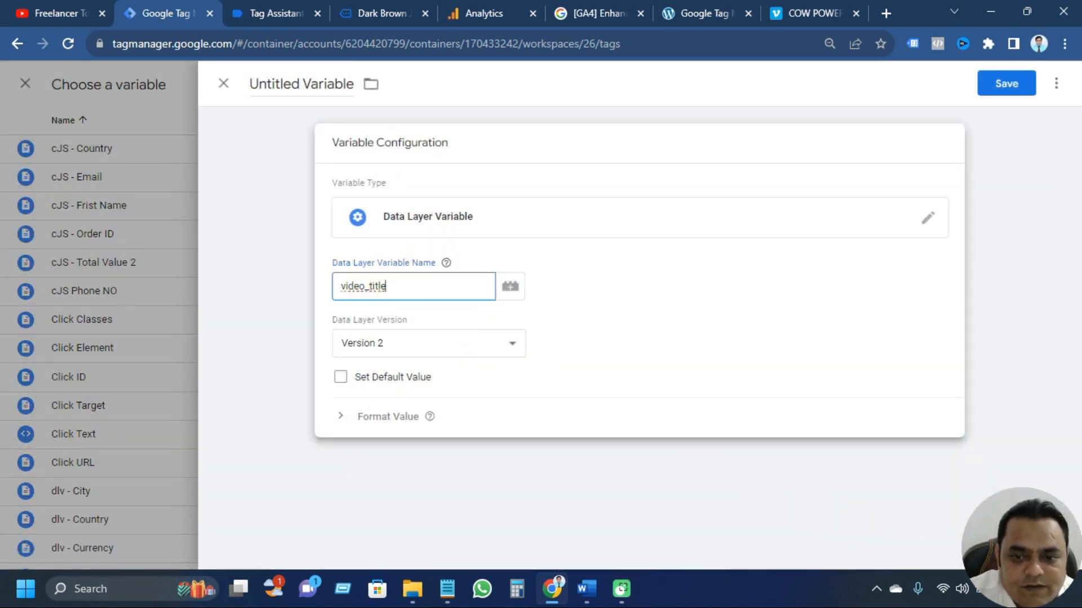
click(956, 531)
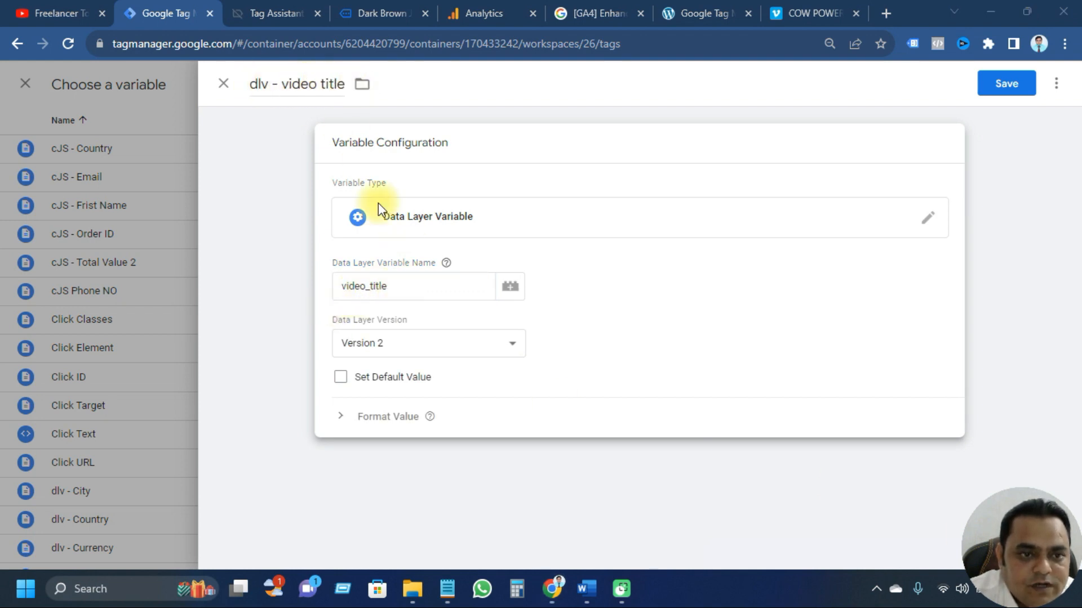
click(996, 95)
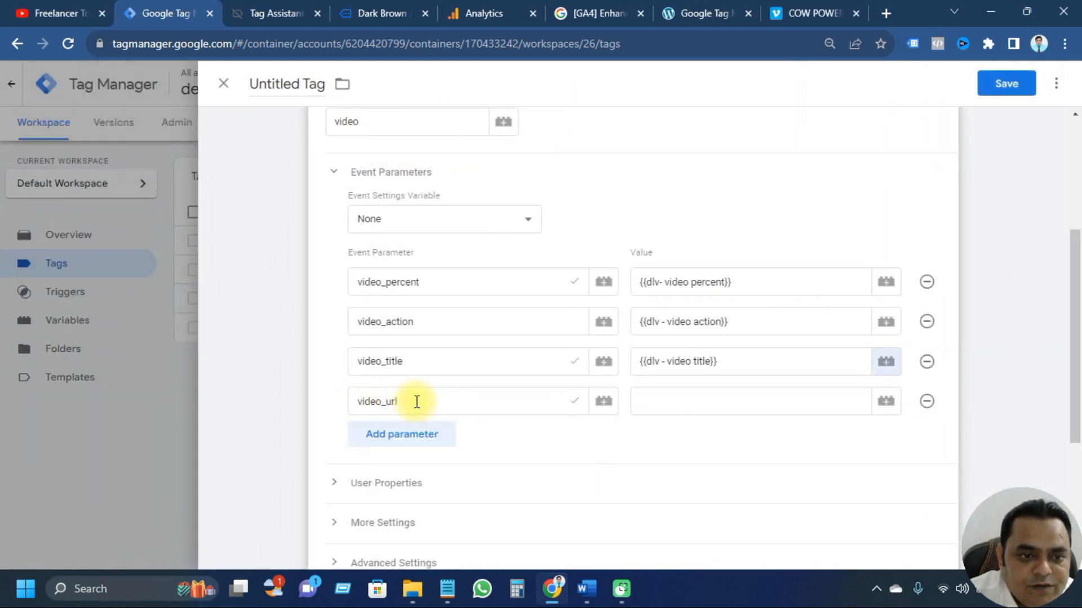
Step: Create the Data Layer Variable "dlv - video url" with the video_url key from Tag Assistant and save it as the video_url parameter's value
click(265, 10)
scroll(398, 407, down, 3)
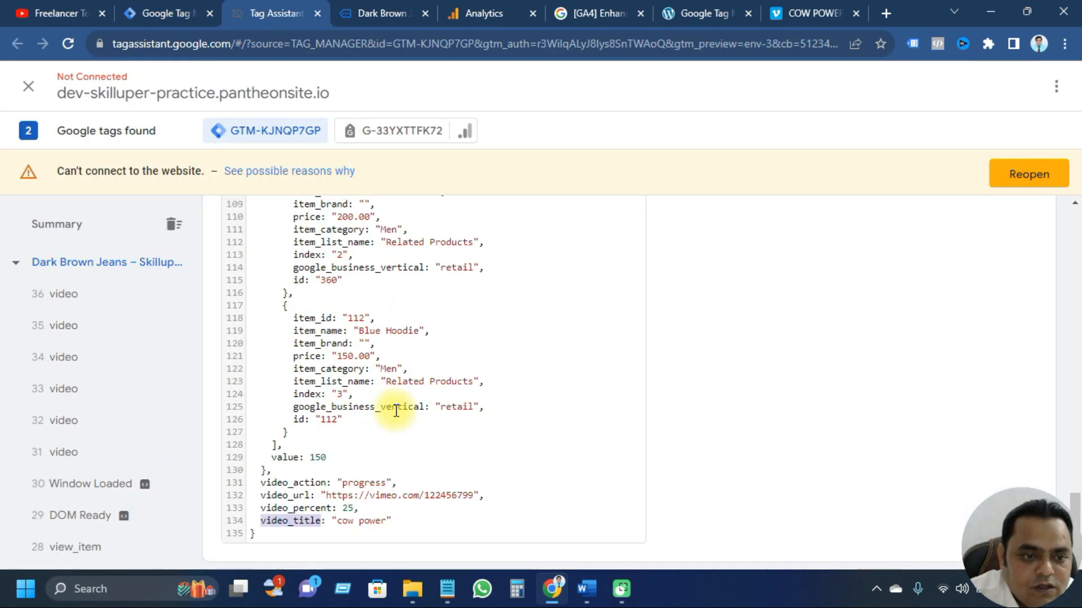
drag(309, 491, 266, 490)
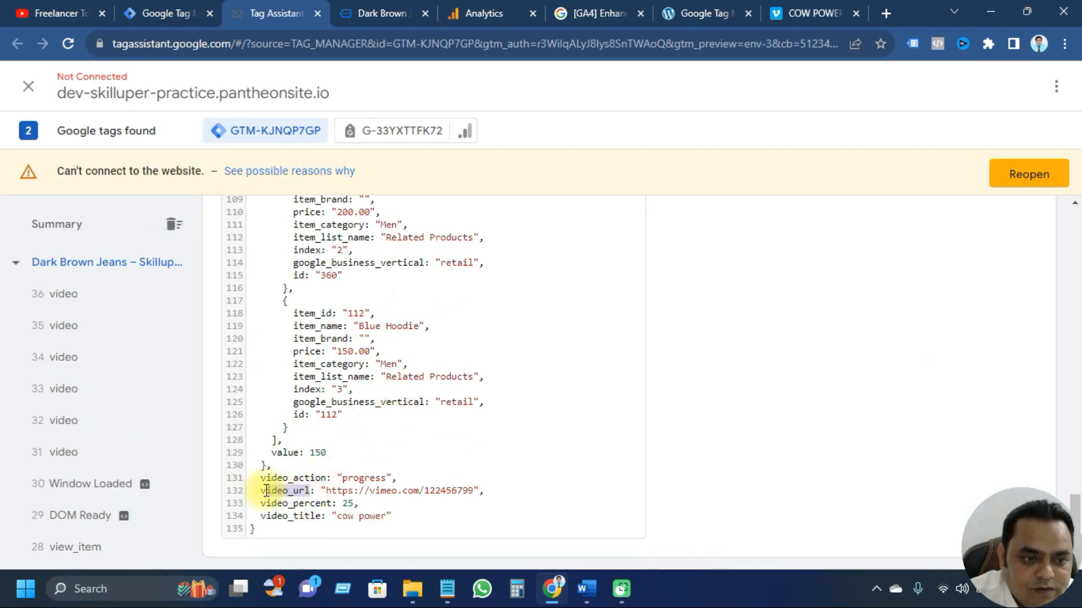
click(176, 13)
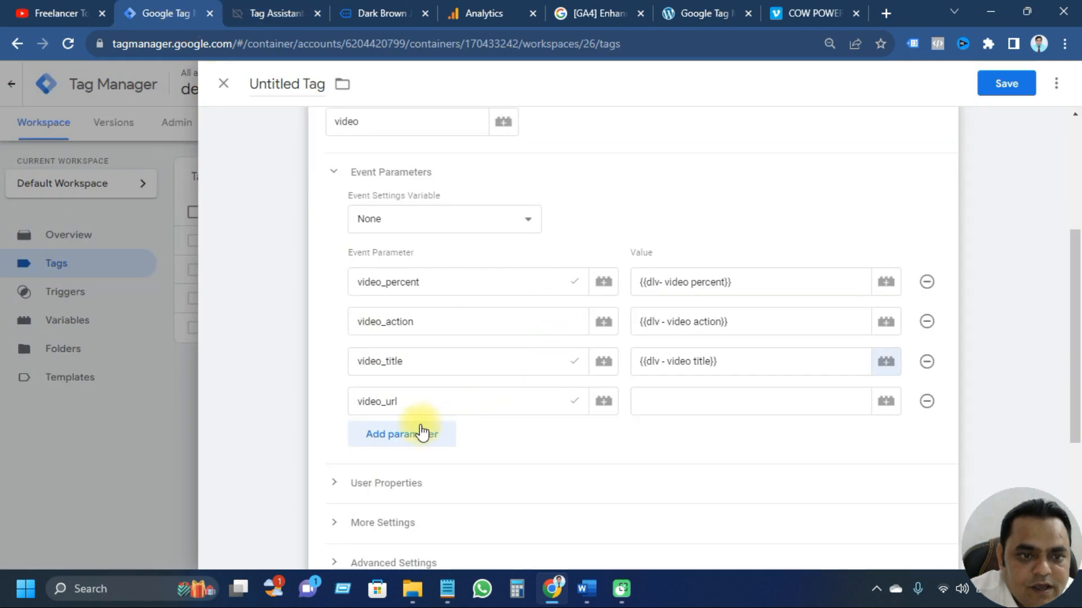
click(885, 401)
click(1043, 82)
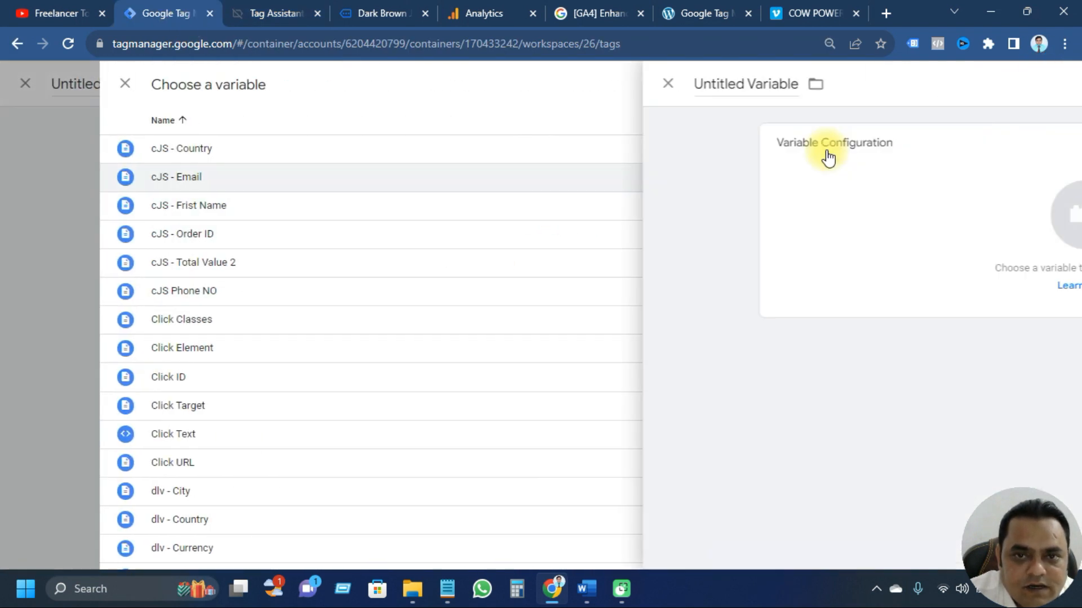
click(686, 226)
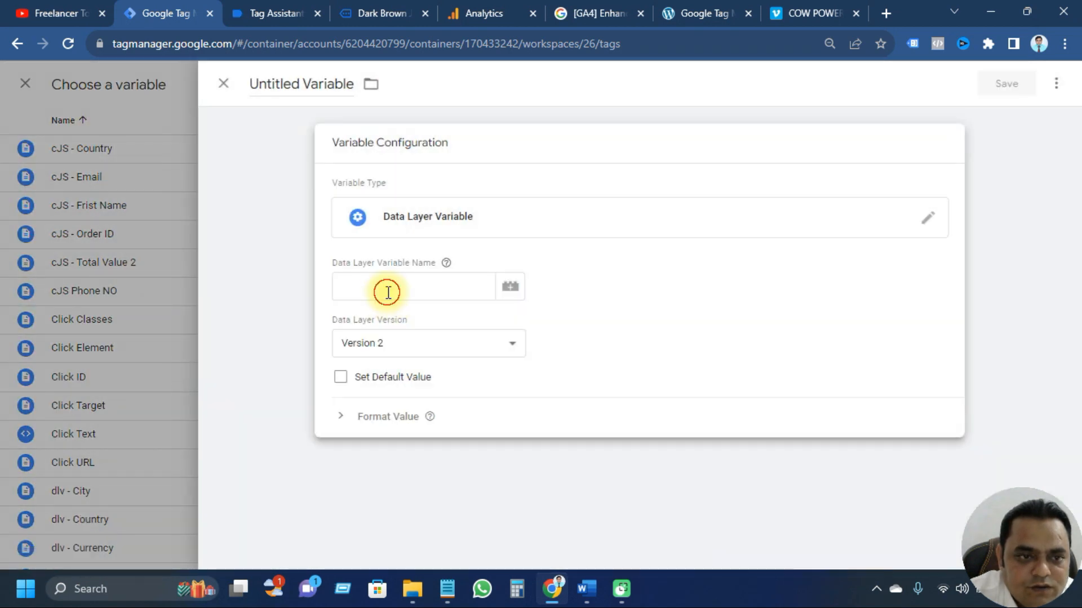
click(389, 292)
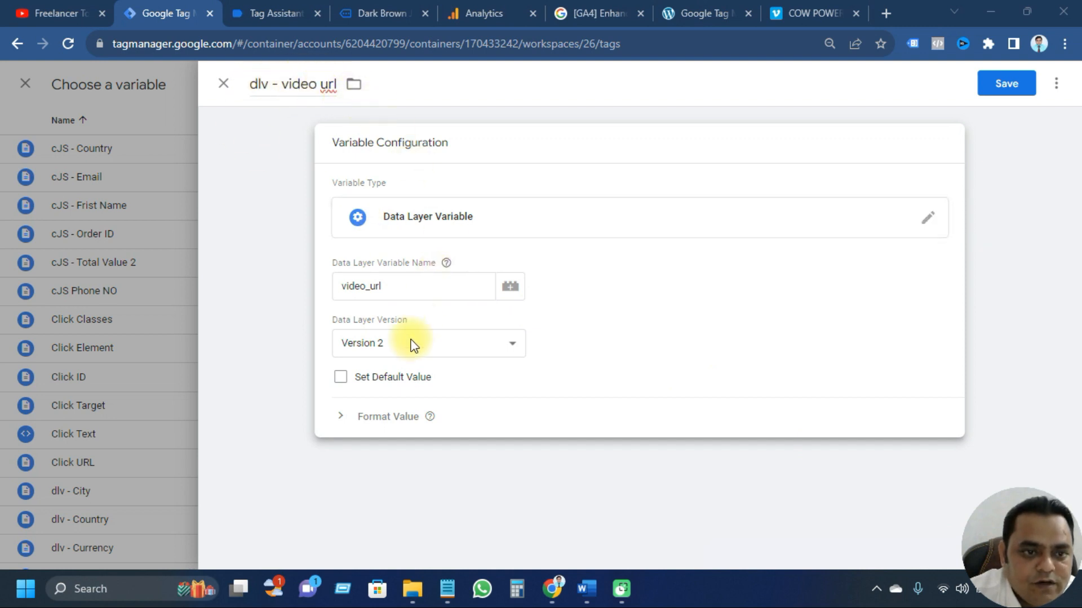
click(992, 84)
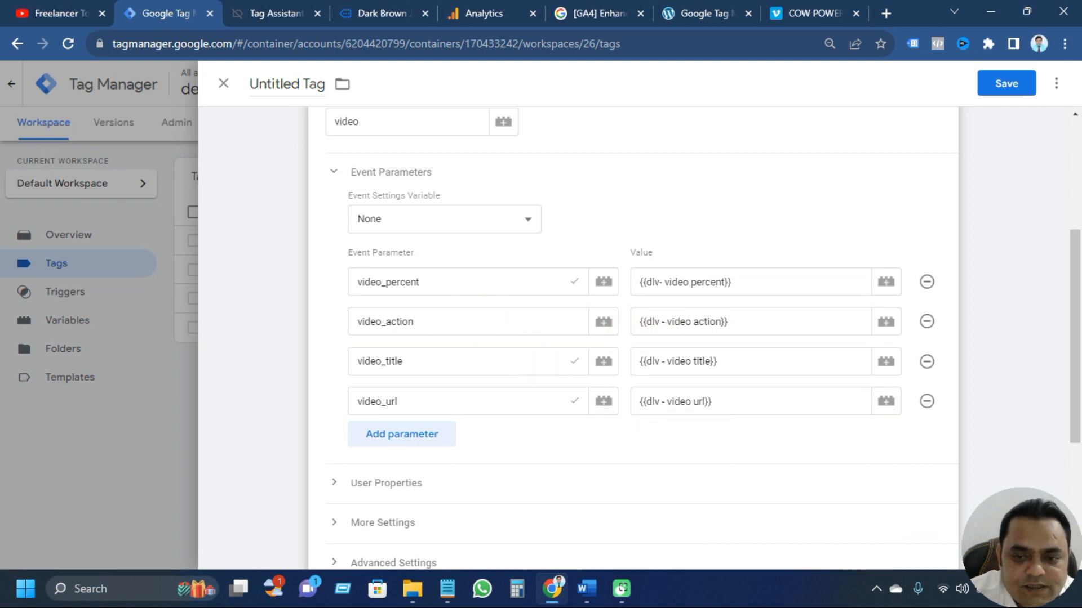
Step: Add a new trigger of type Custom Event to the GA4 event tag
scroll(640, 411, down, 1)
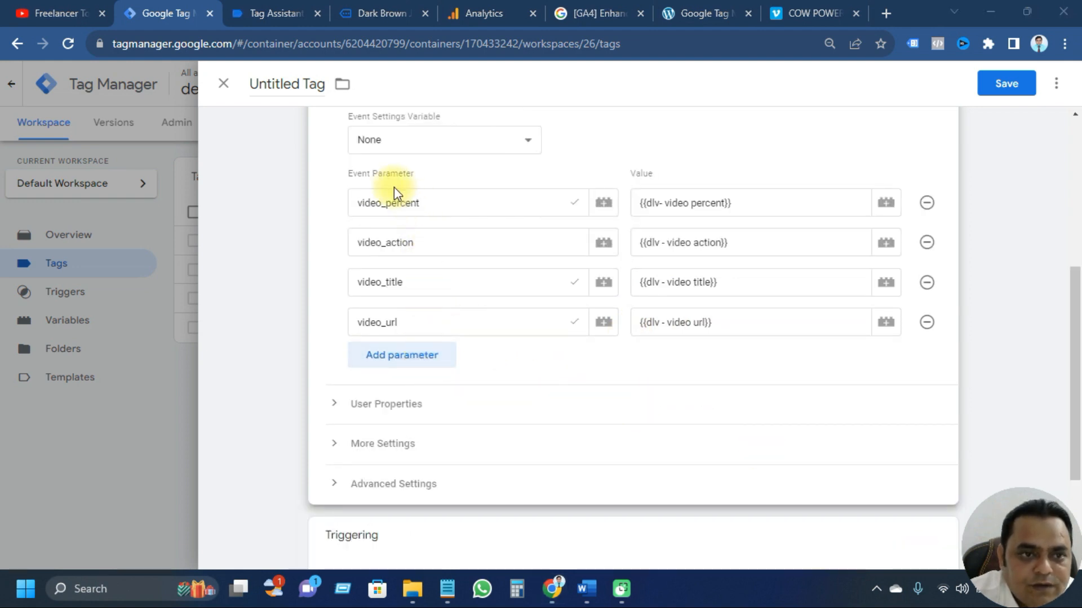
scroll(514, 411, down, 2)
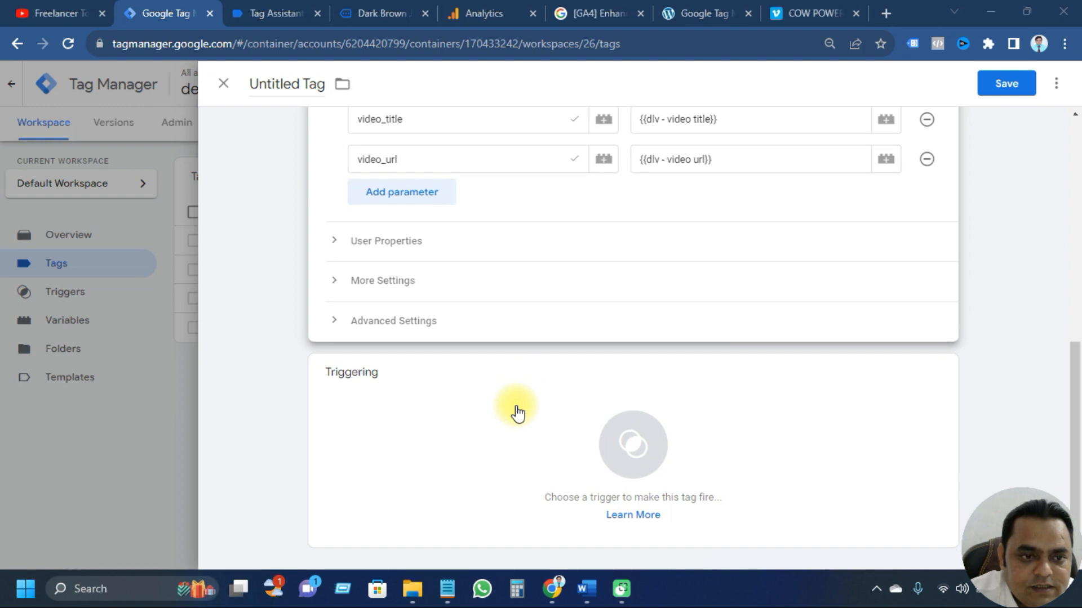
click(633, 445)
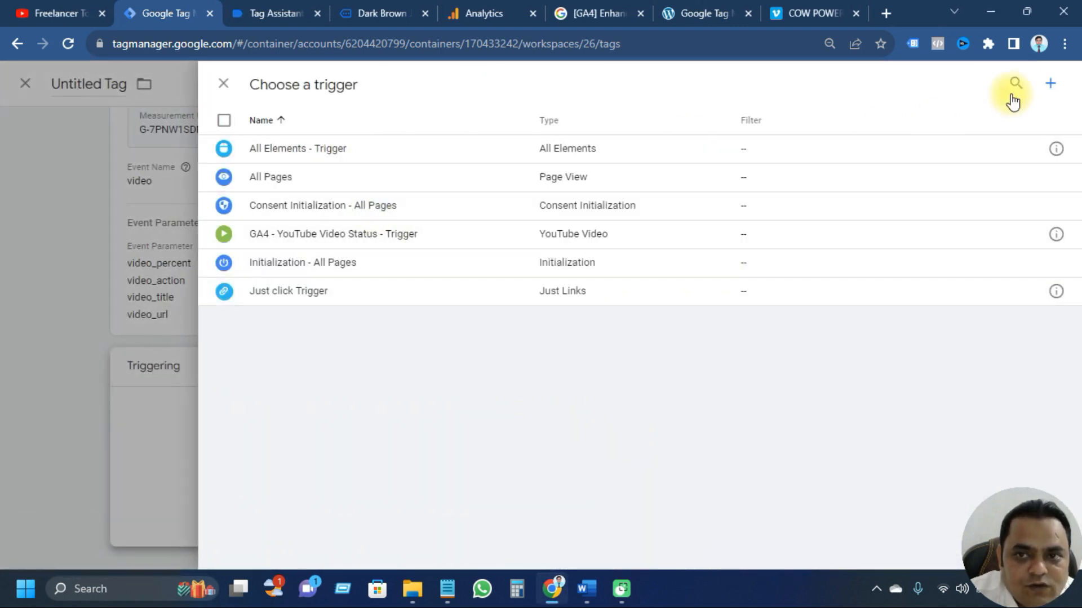
click(1049, 84)
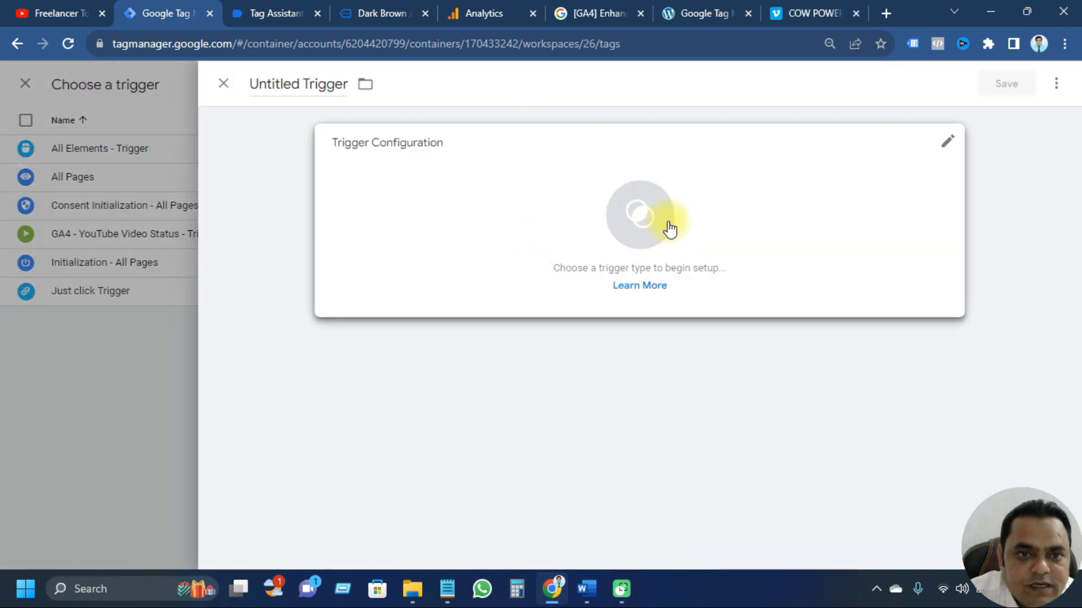
click(635, 222)
scroll(708, 332, down, 5)
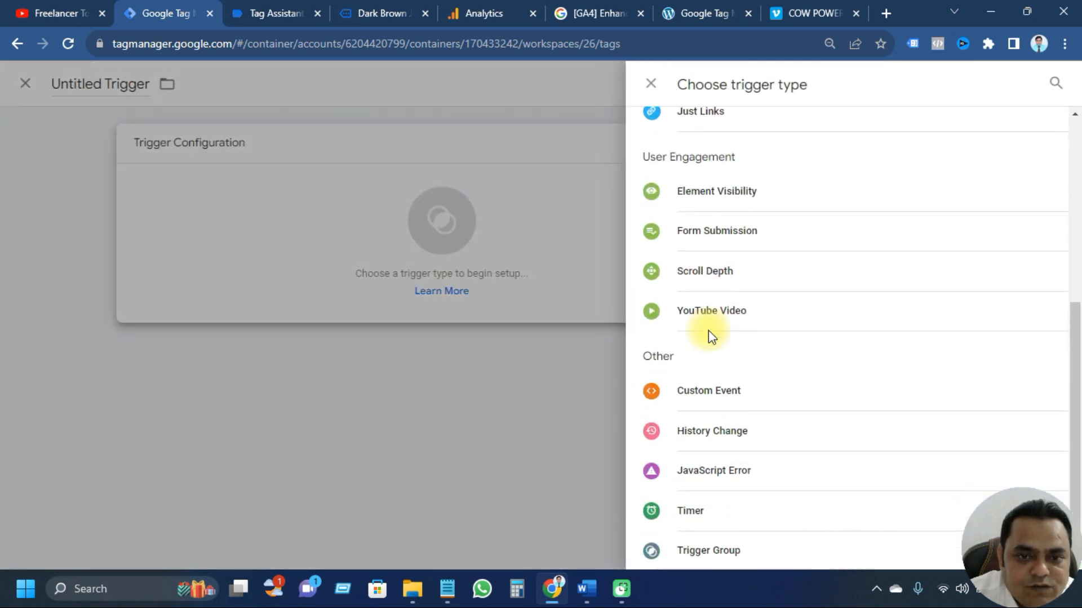
click(701, 390)
click(433, 290)
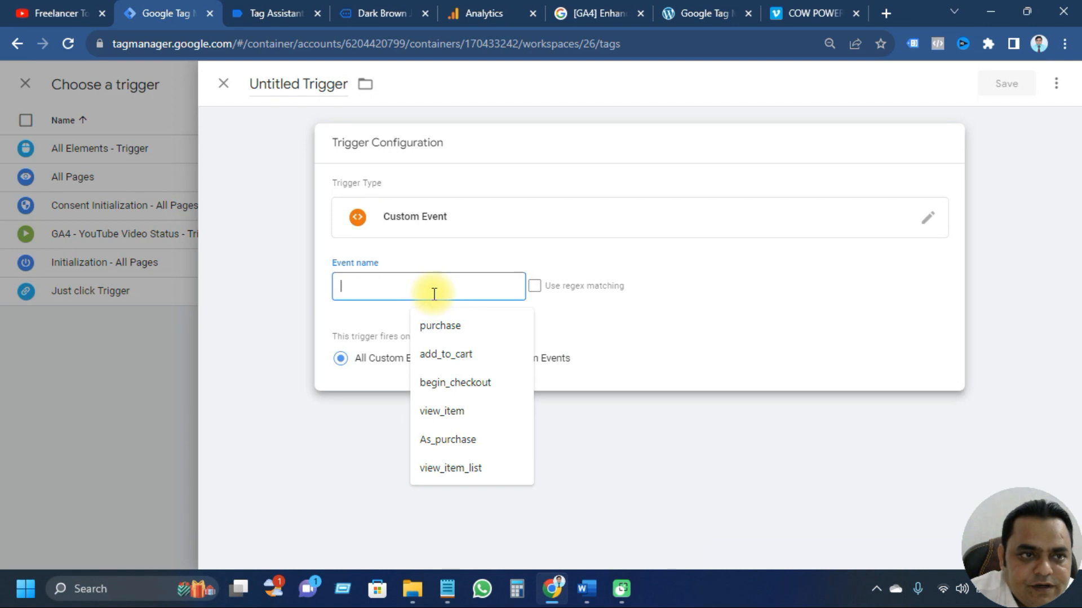
Step: Check the event name in Tag Assistant's data layer and set the trigger's event name to video
click(281, 12)
scroll(326, 317, up, 15)
scroll(326, 317, up, 10)
scroll(337, 380, down, 3)
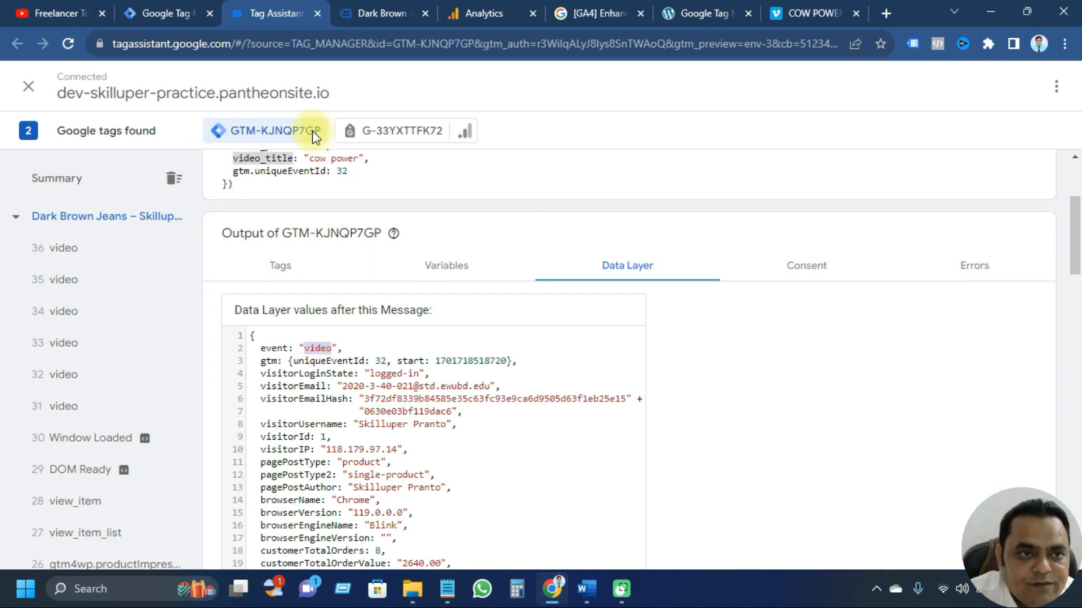
click(166, 12)
click(423, 299)
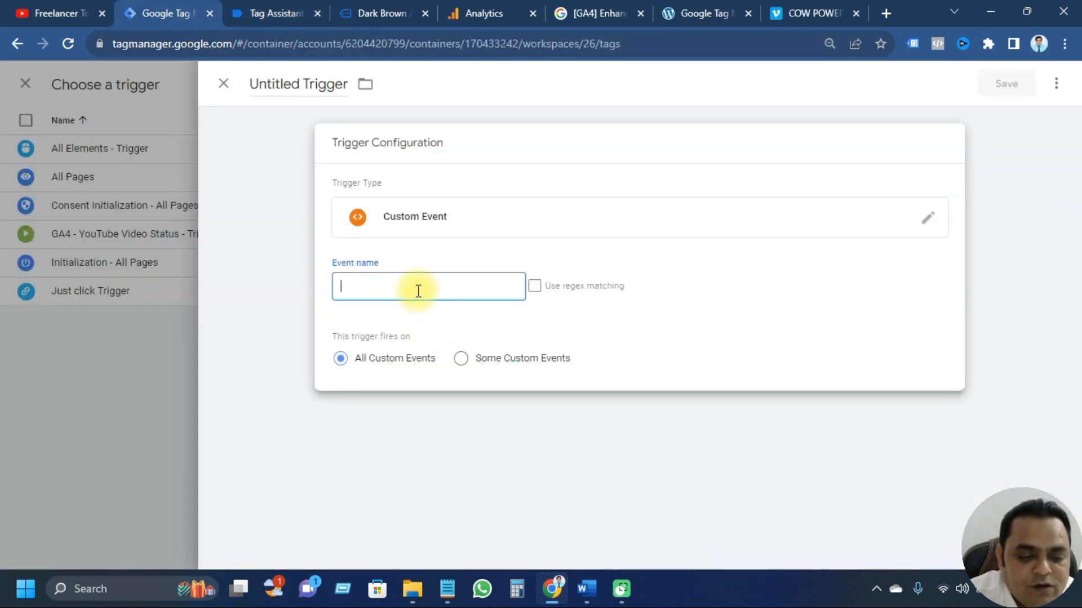
text(video)
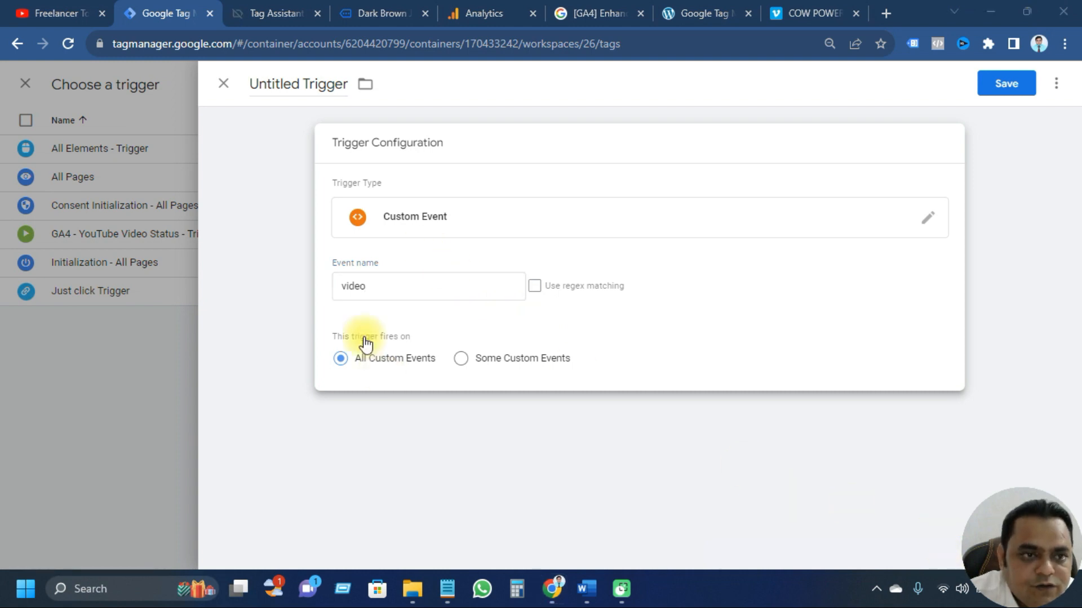
Step: Name the trigger "GA4 - Vimeo Video - Trigger" and save it as the tag's firing trigger
drag(346, 79, 246, 83)
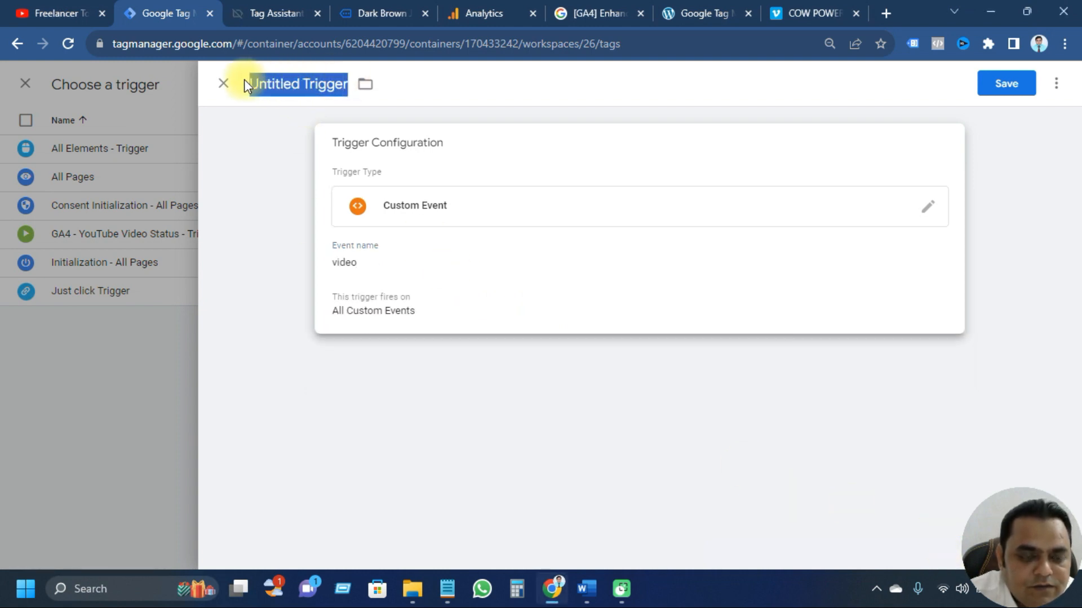
text(GA4 - Vimeo Video - Trigger)
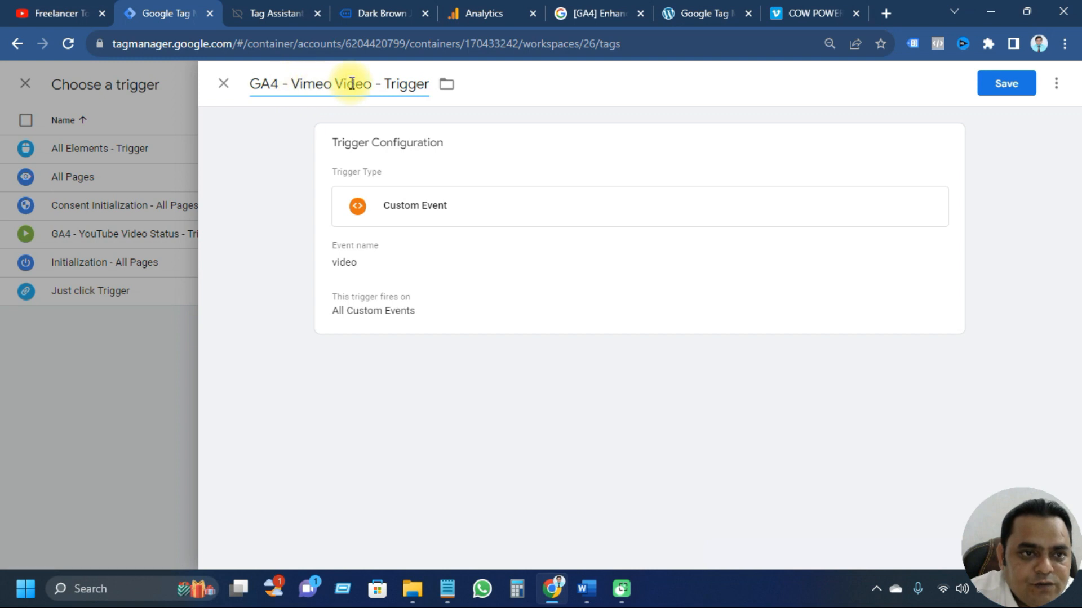
click(992, 90)
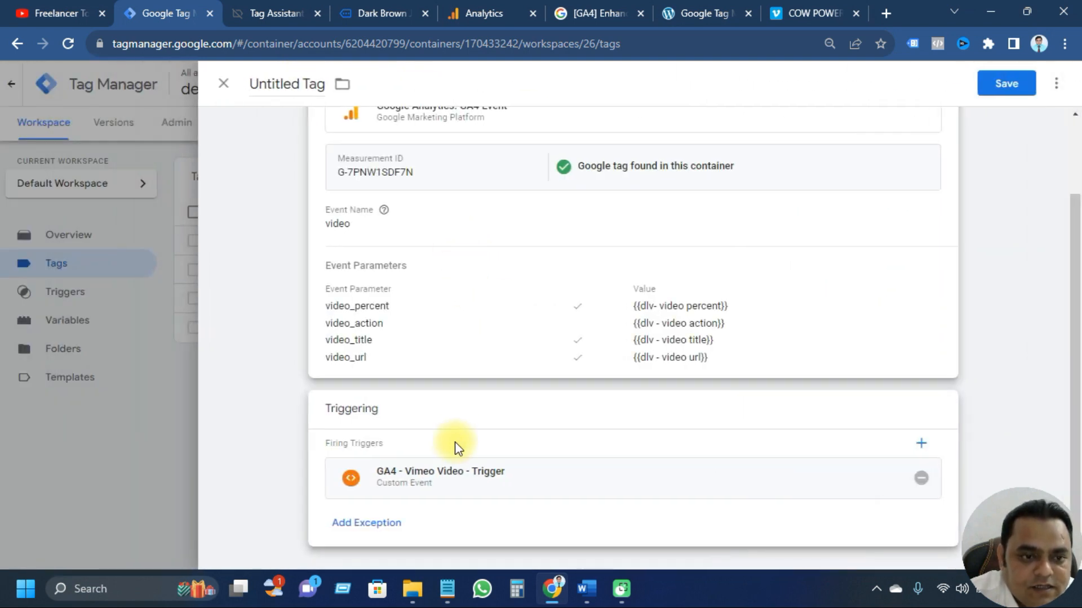
Step: Review the GA4 event tag's configuration and name the tag "GA4 - Vimeo Video Status - Tag"
click(465, 313)
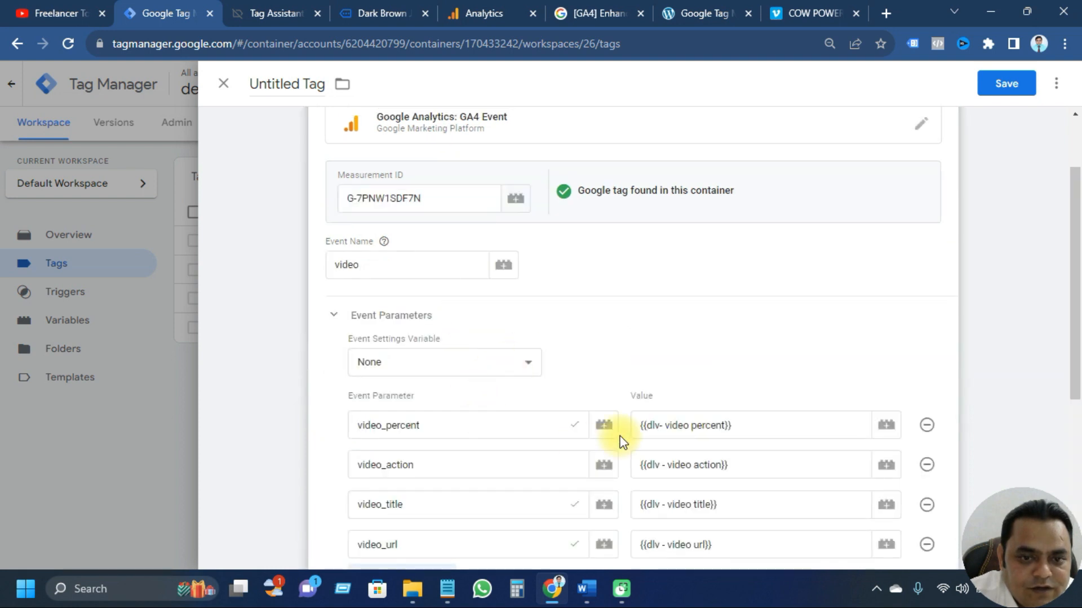
scroll(622, 443, down, 3)
scroll(618, 440, up, 5)
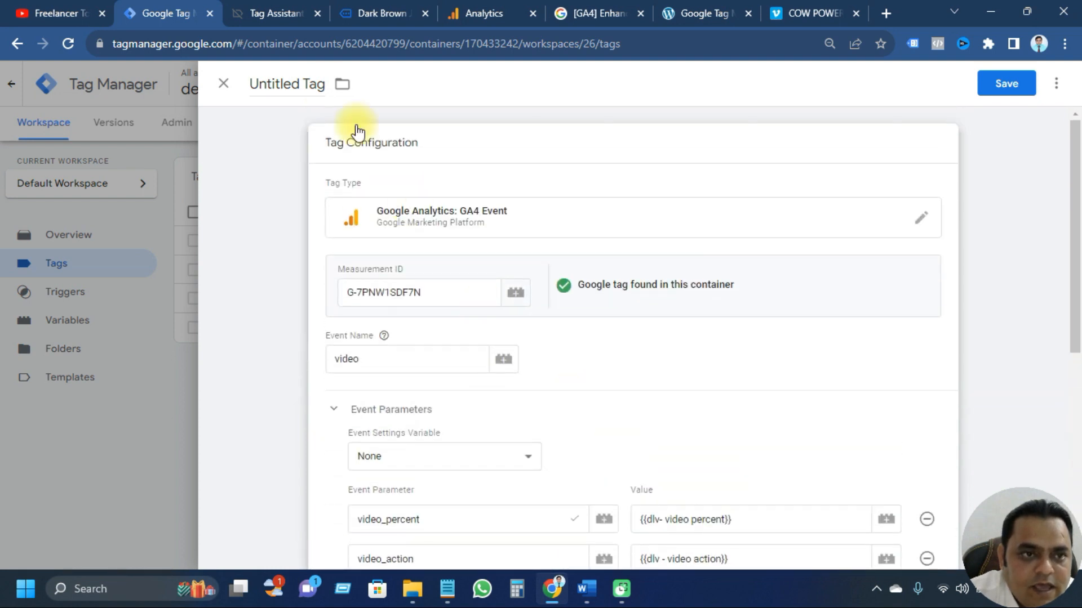
scroll(529, 406, down, 3)
scroll(511, 380, up, 2)
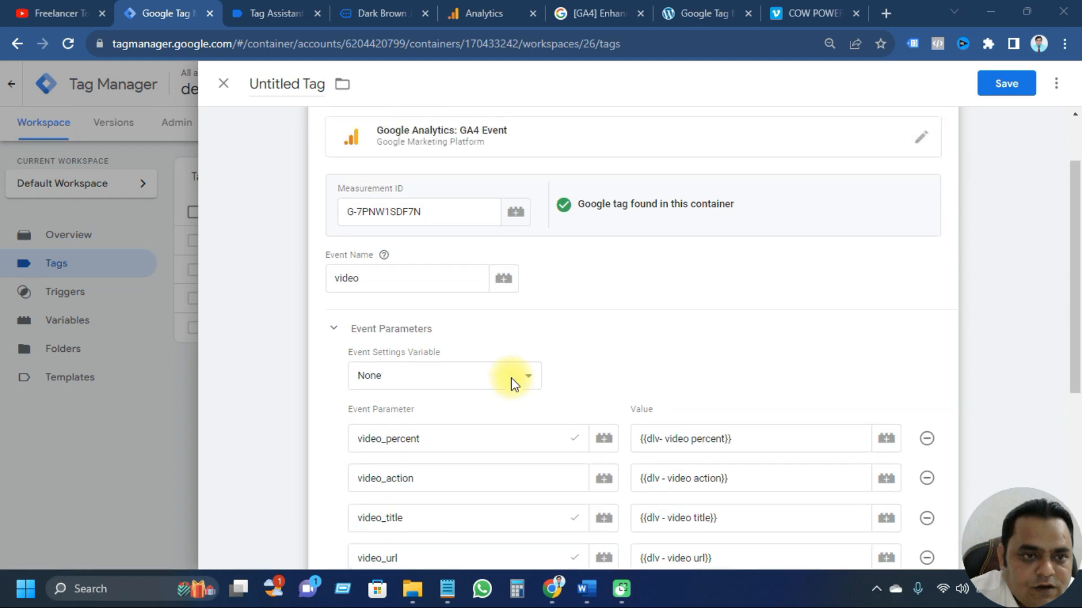
scroll(512, 377, up, 1)
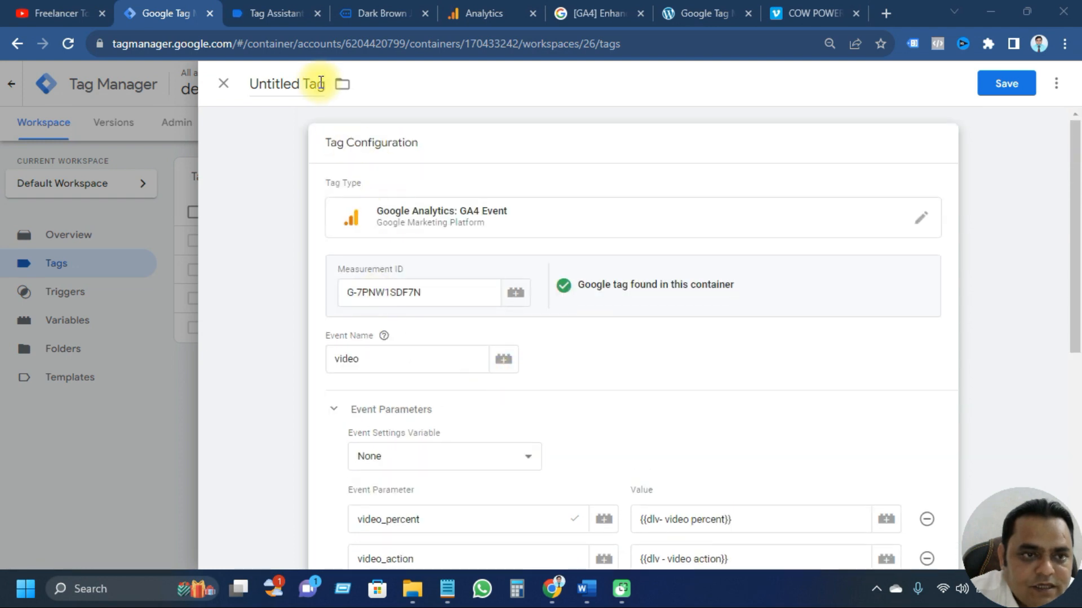
drag(323, 84, 250, 84)
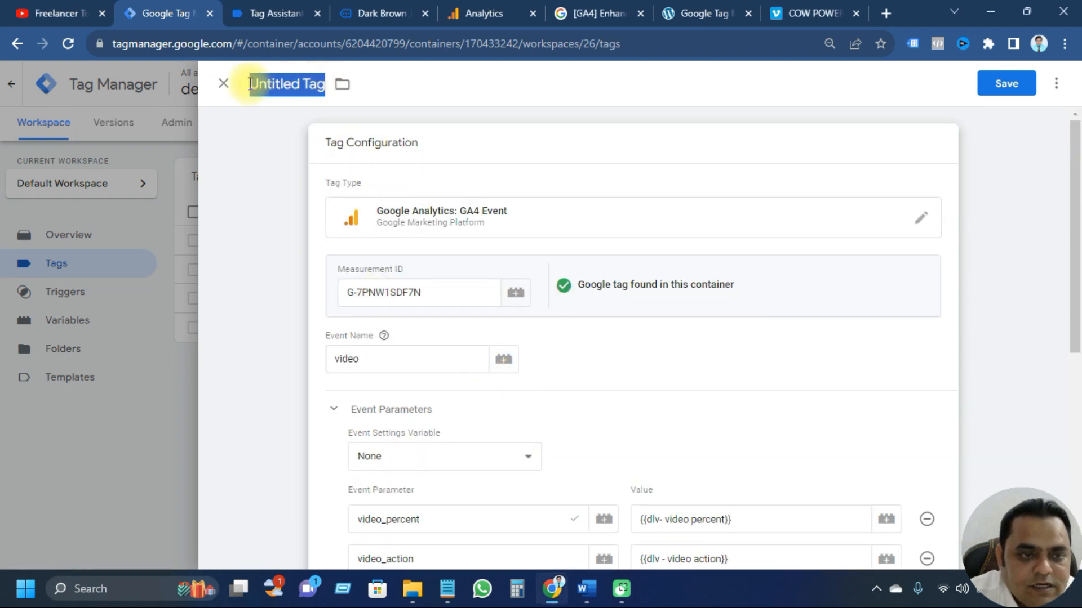
text(GA4 - Vimeo Video Status - Tag)
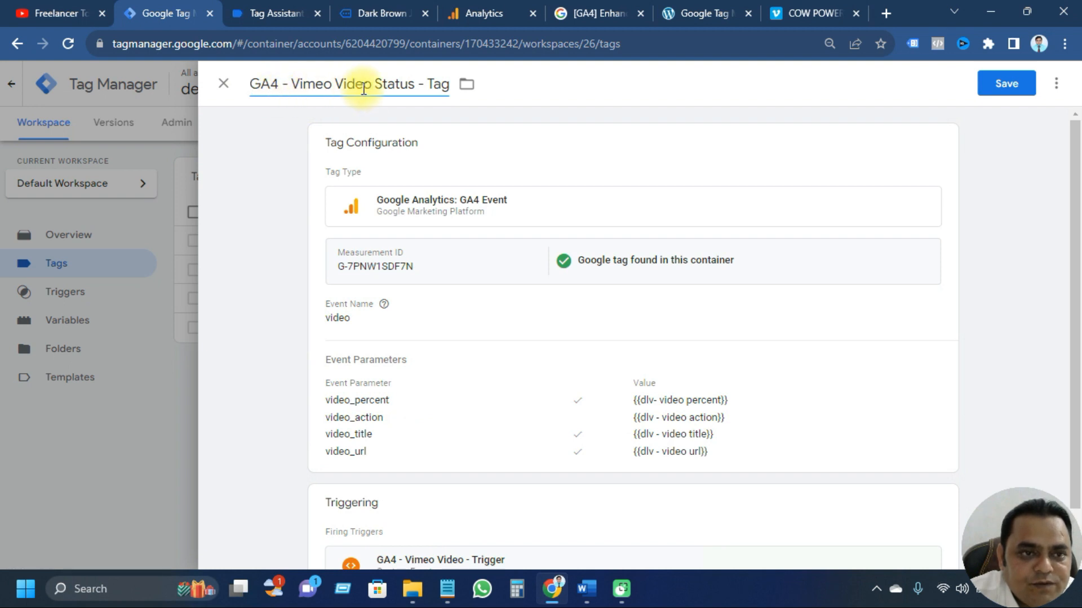
Step: Recheck the tag's event name and four video parameters, and save the tag
scroll(485, 350, down, 1)
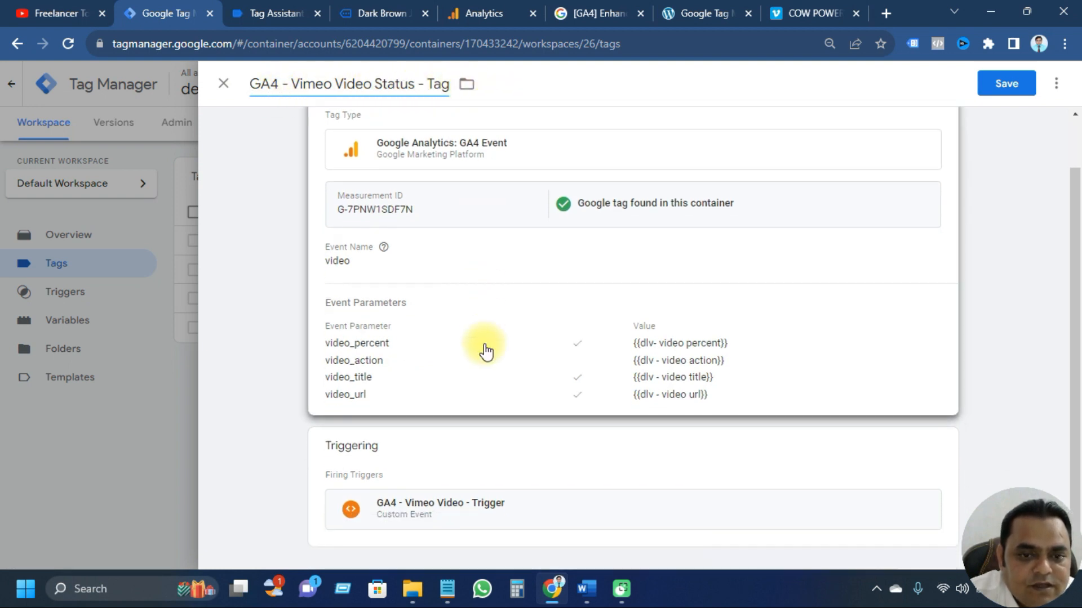
click(591, 393)
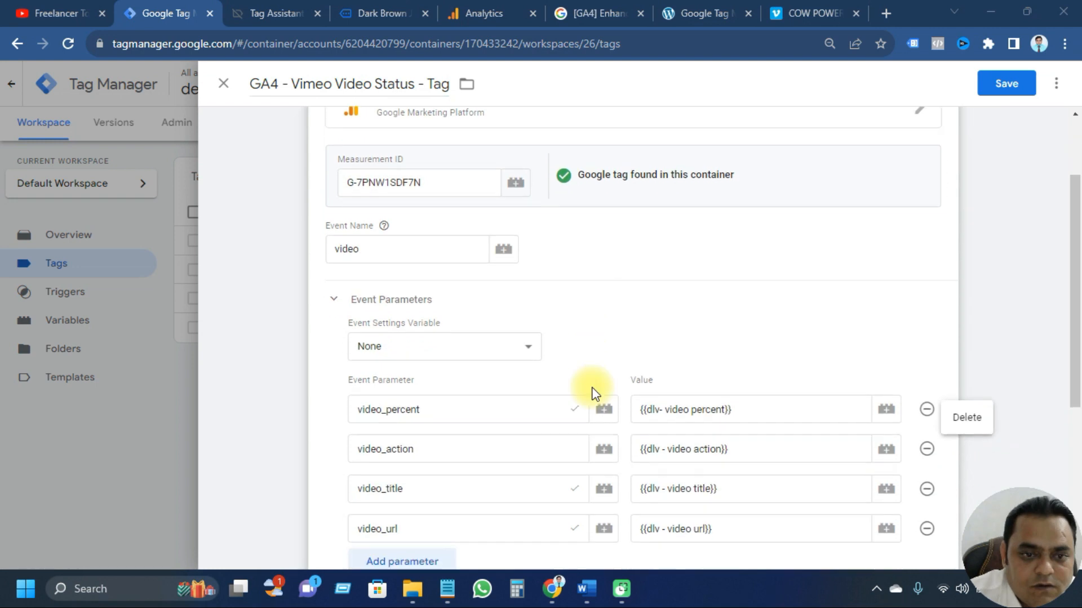
scroll(591, 387, up, 1)
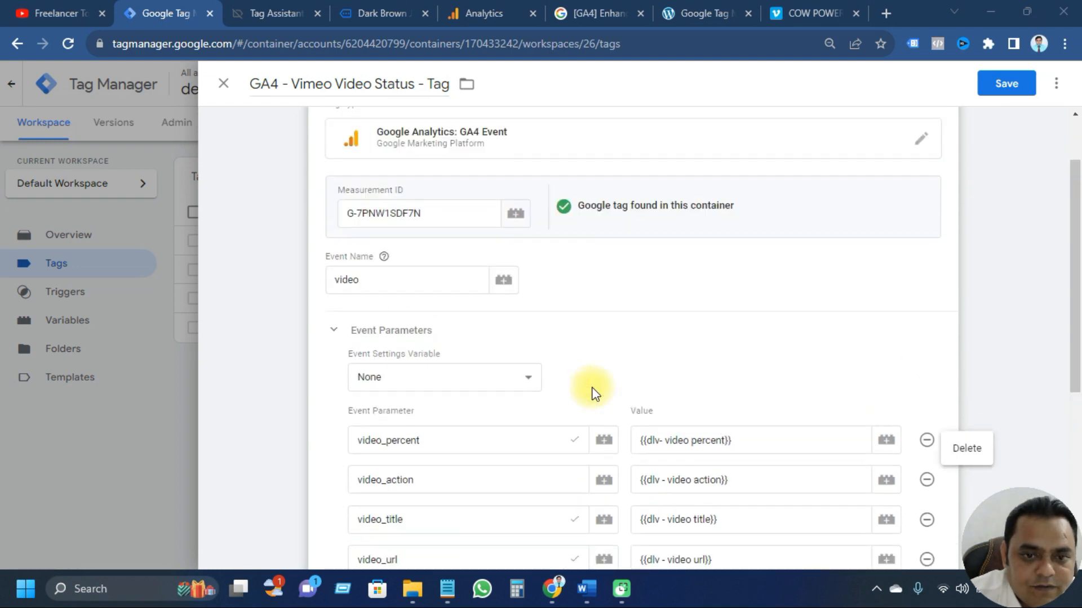
scroll(591, 393, up, 1)
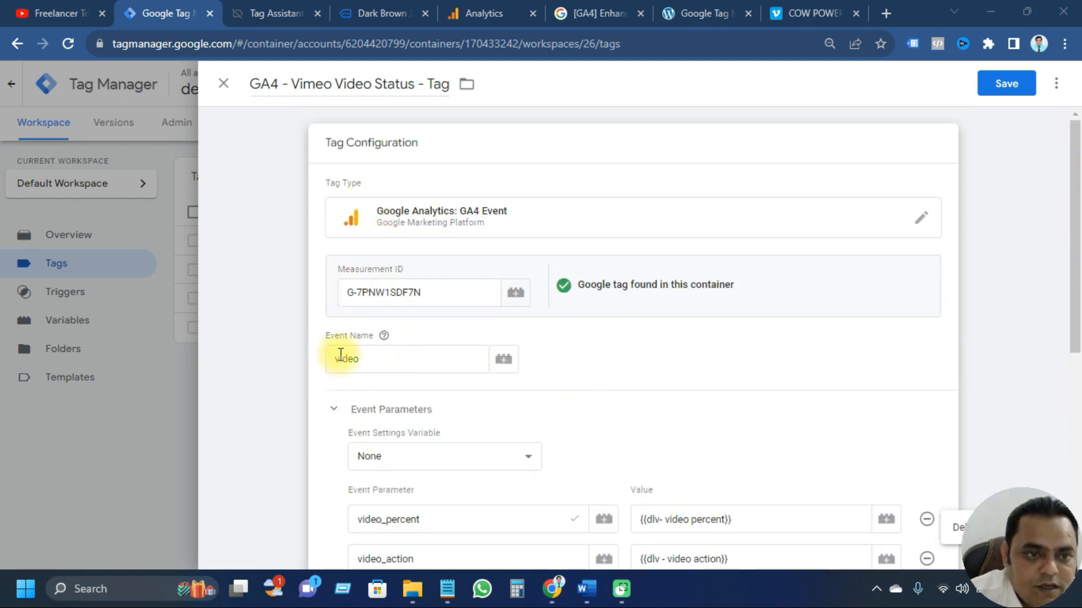
scroll(478, 367, down, 5)
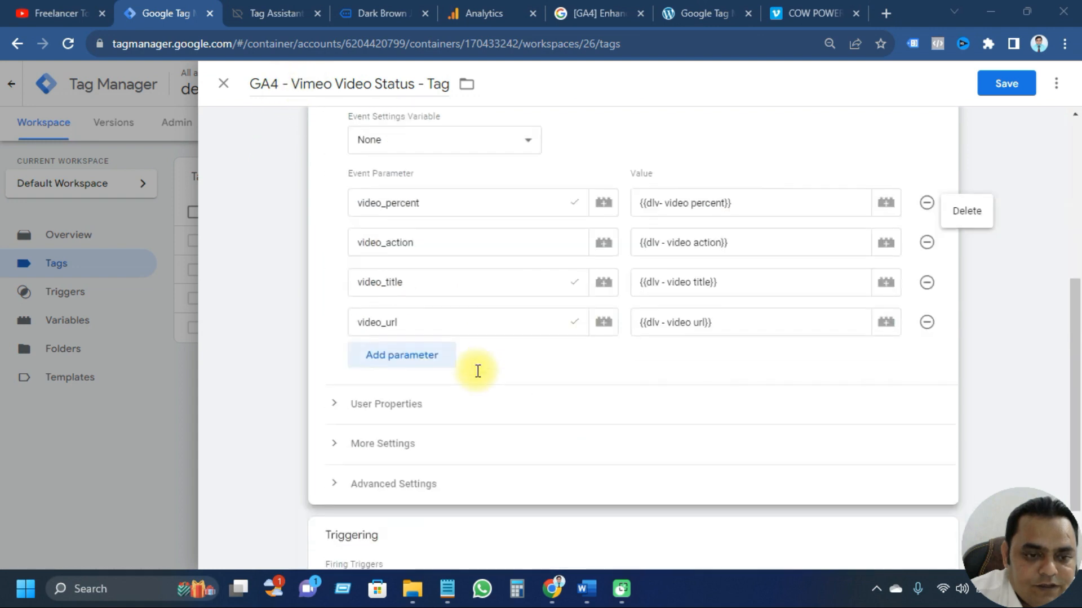
scroll(632, 428, up, 5)
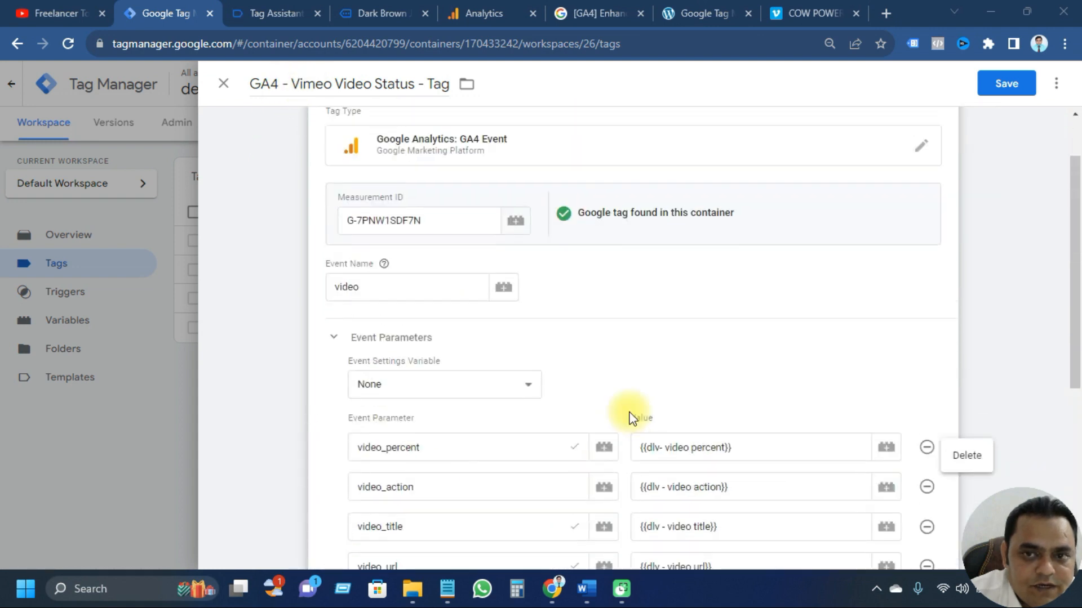
click(1000, 84)
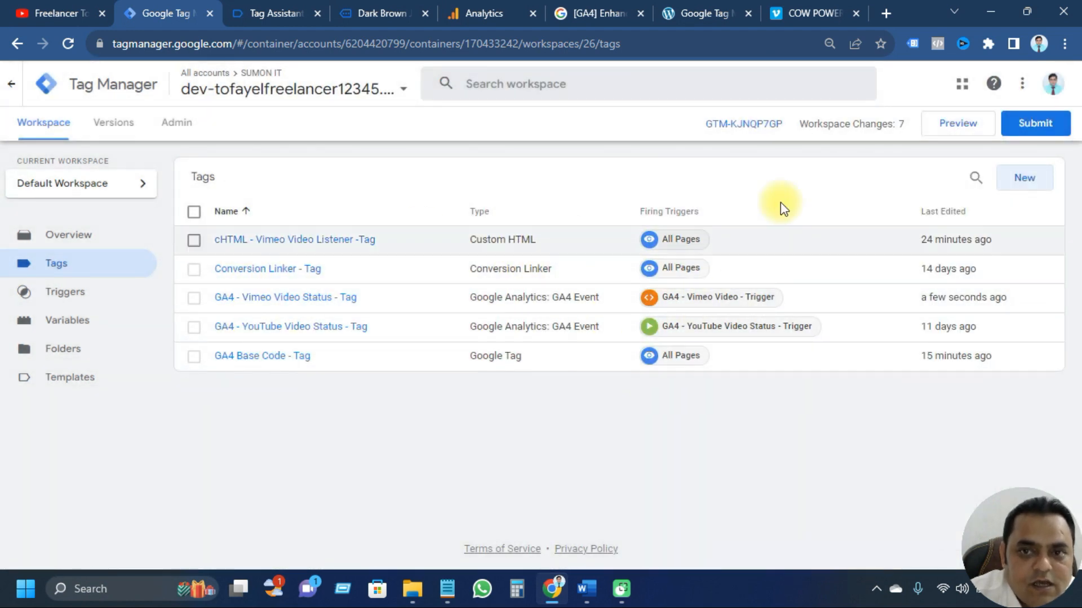
Step: Submit the workspace changes and publish them to the Live environment without a version name or description
click(1028, 127)
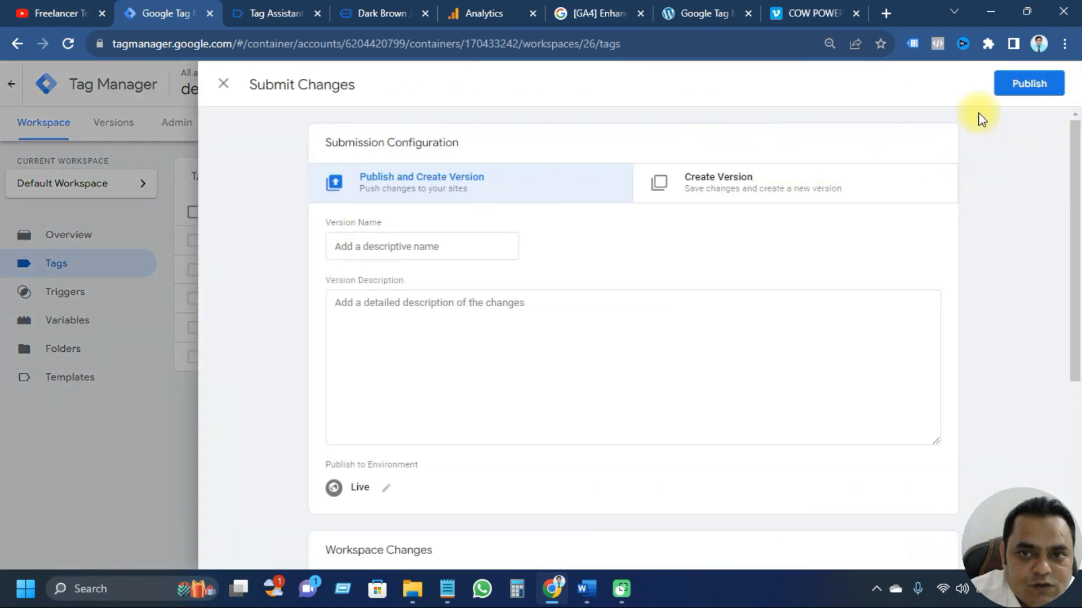
click(1028, 83)
click(728, 498)
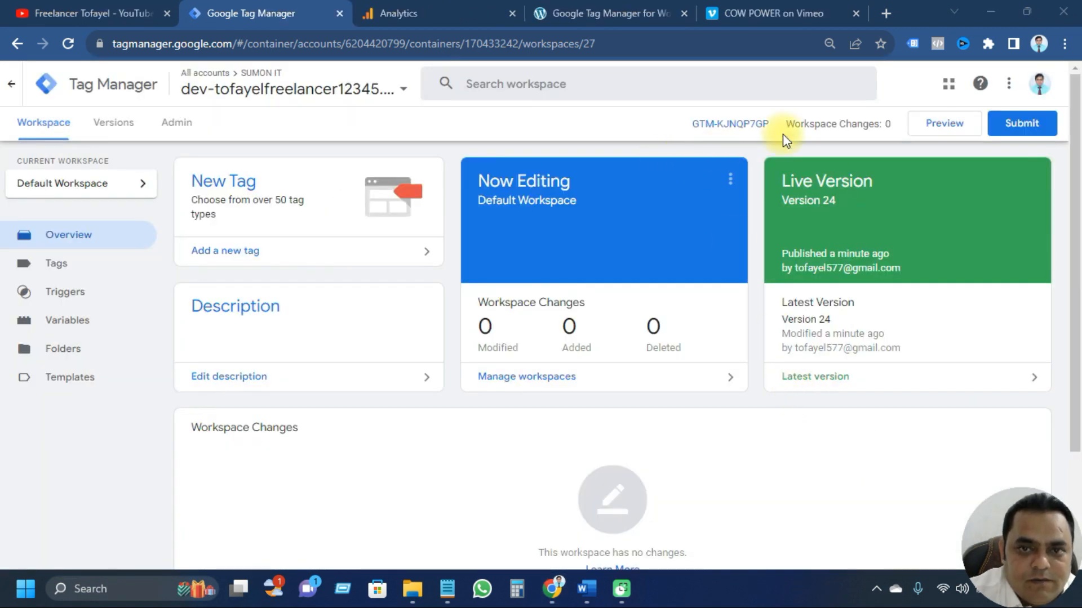
click(912, 128)
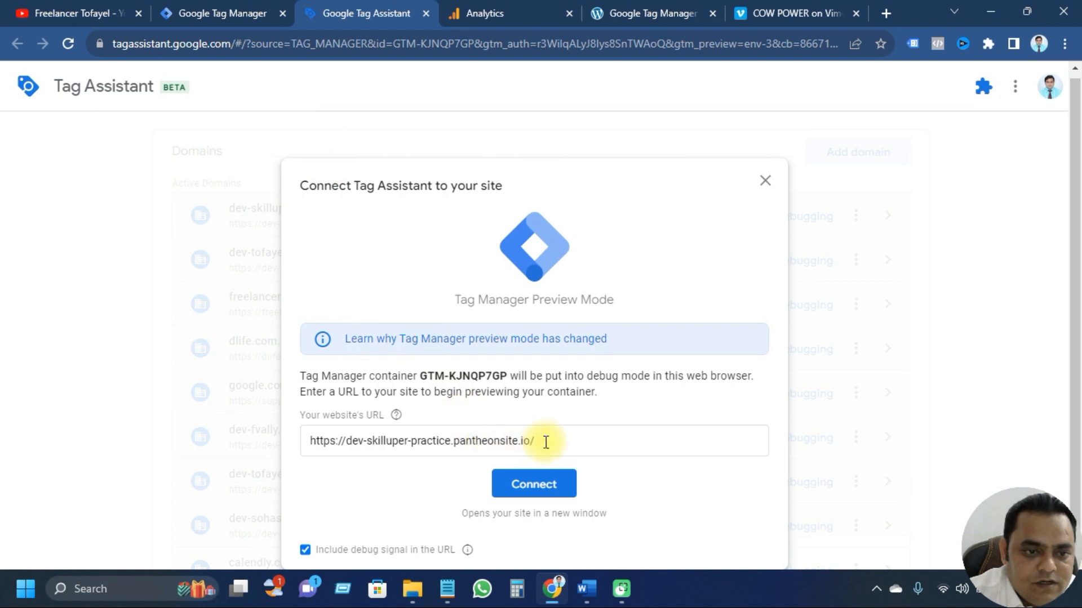
click(523, 486)
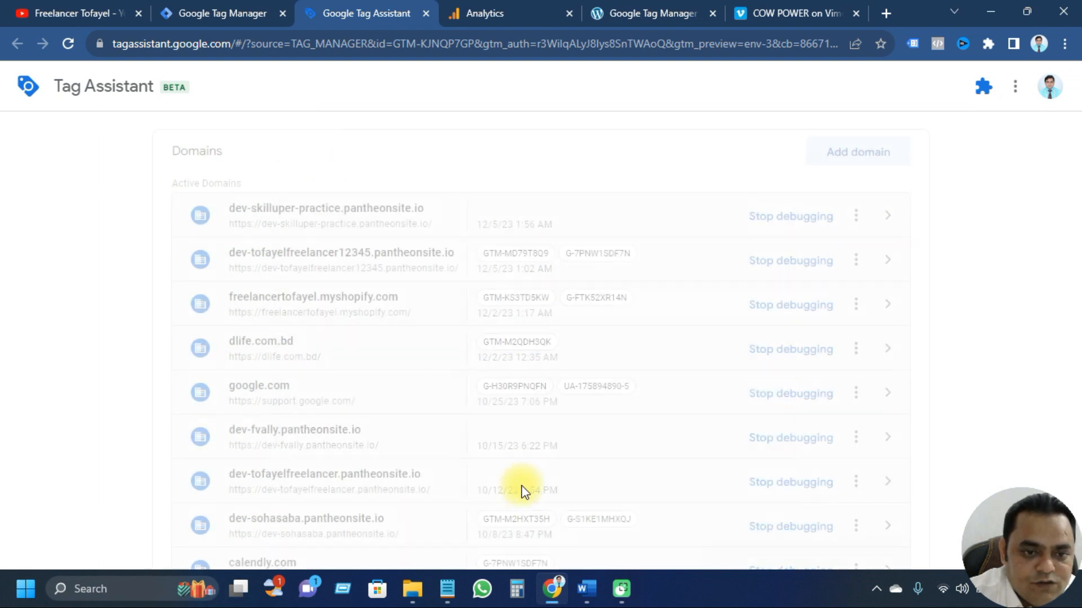
click(491, 7)
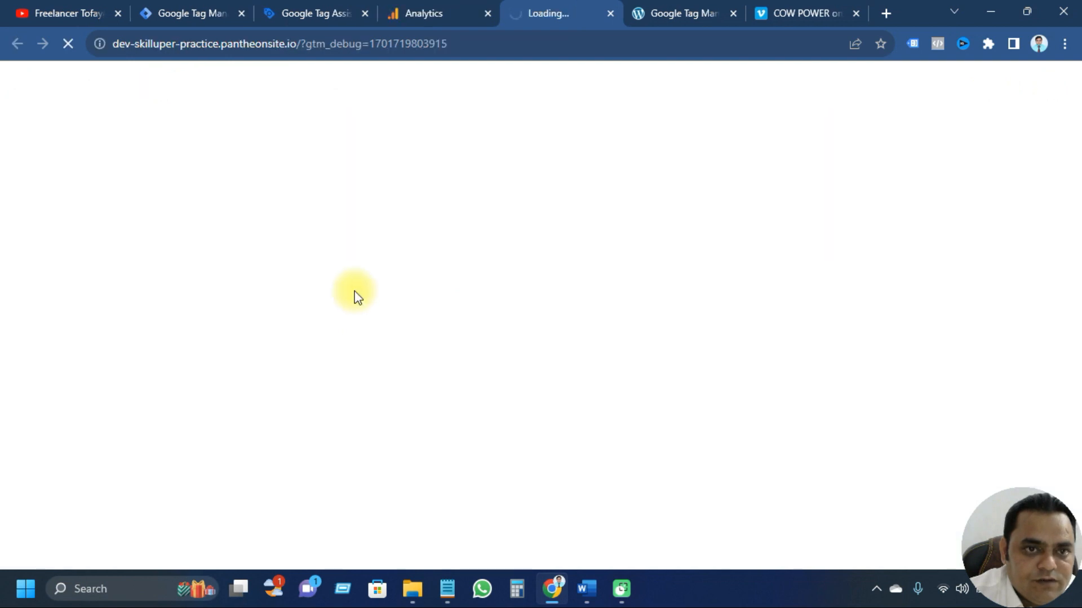
click(441, 11)
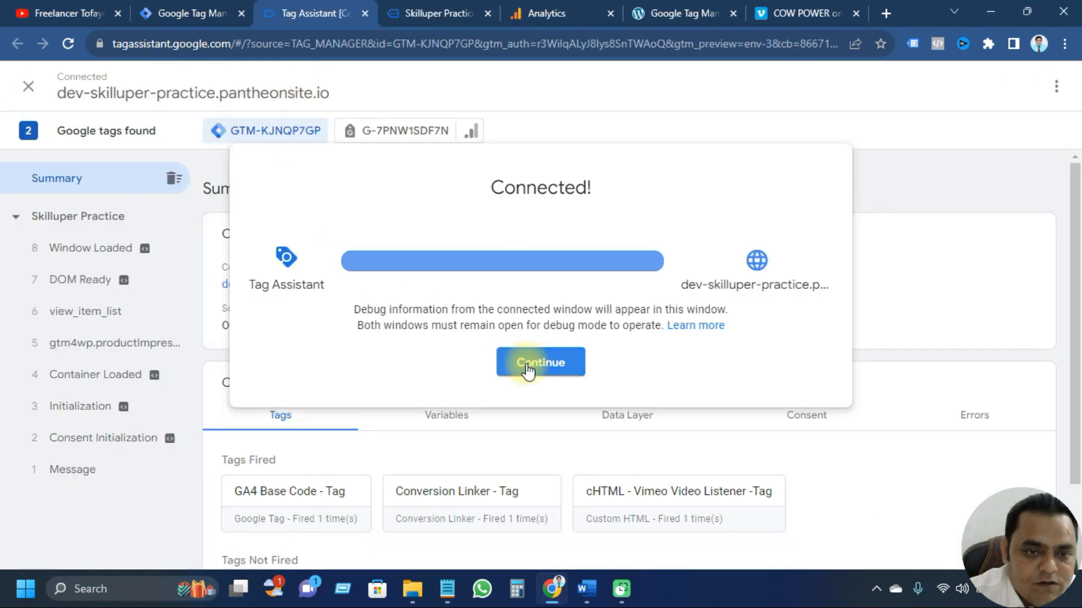
click(527, 369)
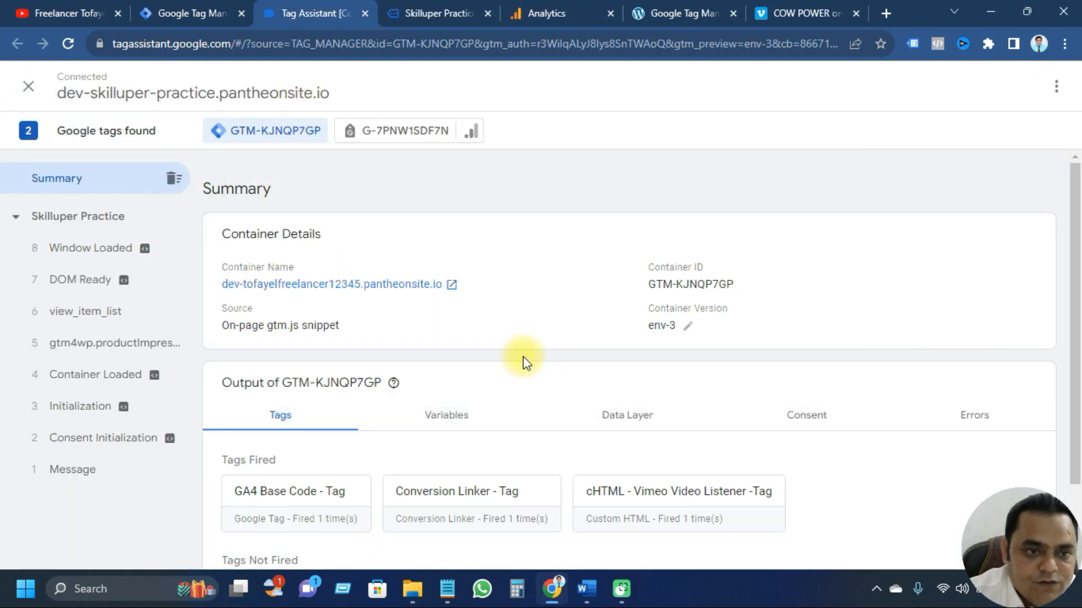
Step: Open the Dark Brown Jeans product page in the connected shop site and bring its Vimeo video into view
click(410, 12)
scroll(358, 345, down, 5)
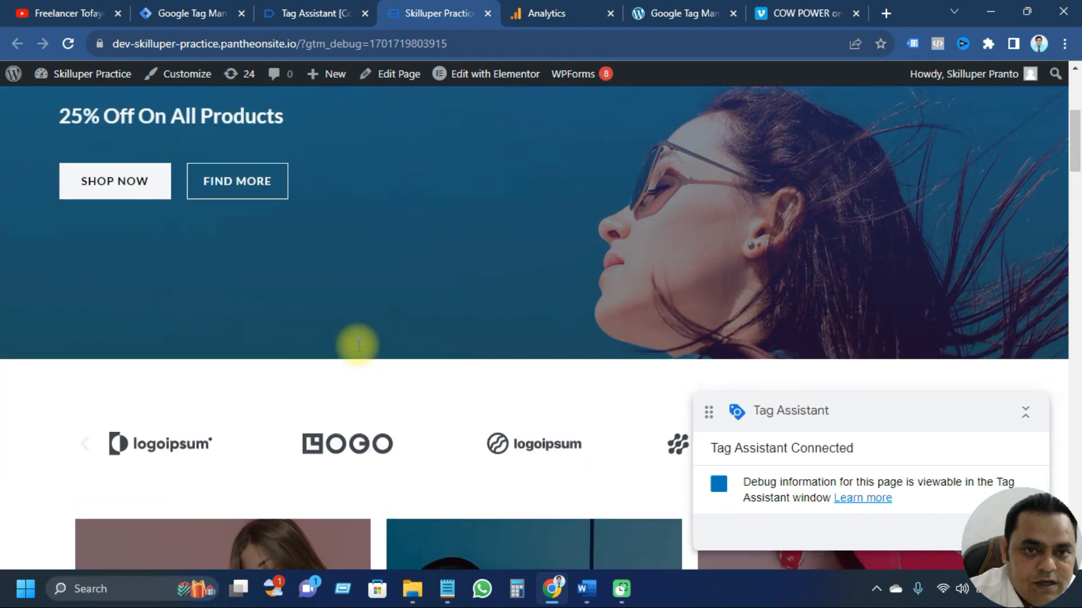
scroll(357, 345, up, 2)
scroll(358, 345, down, 20)
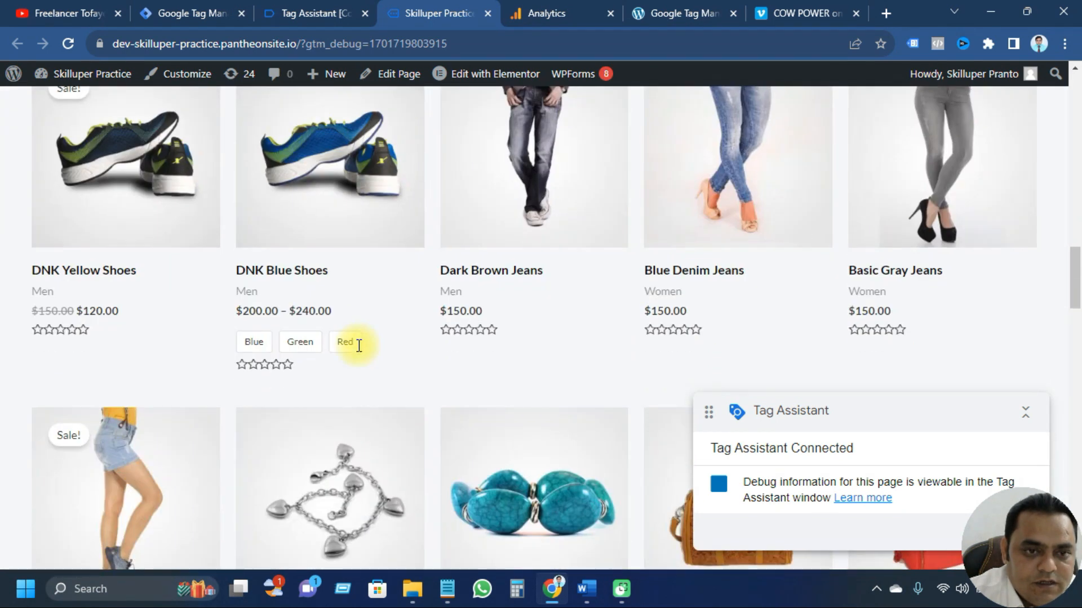
click(508, 282)
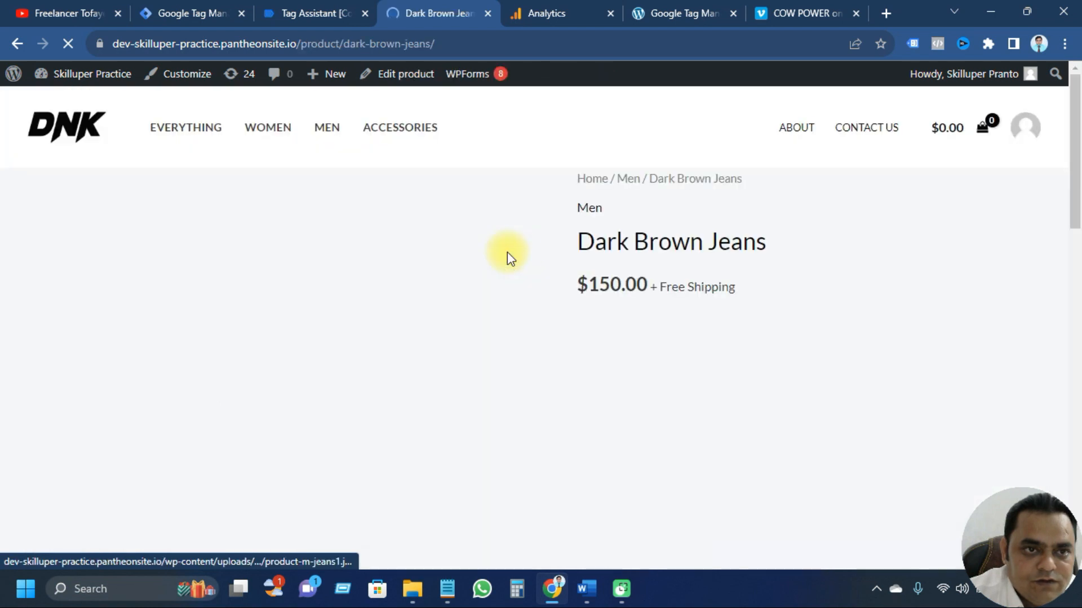
scroll(576, 282, down, 4)
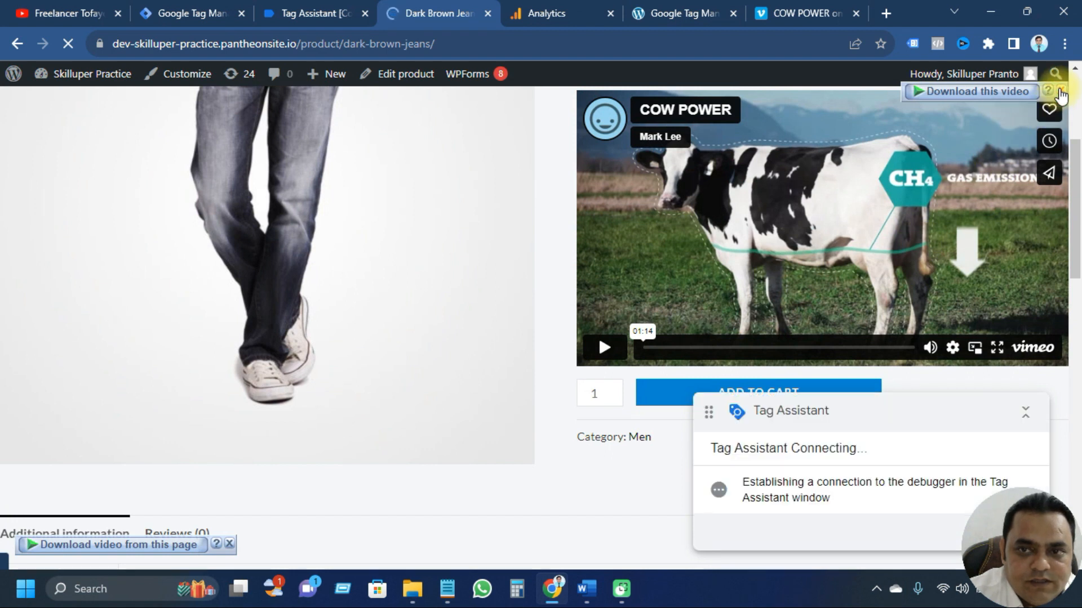
Step: Collapse the Tag Assistant badge, move it clear of the product details, and play the COW POWER video
click(1025, 413)
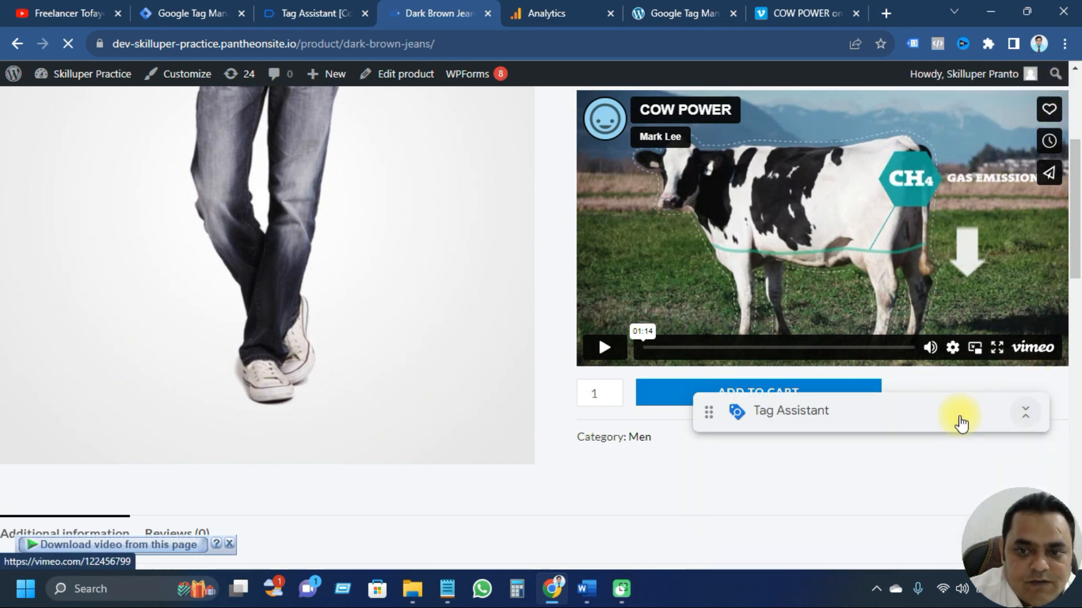
drag(843, 410, 316, 437)
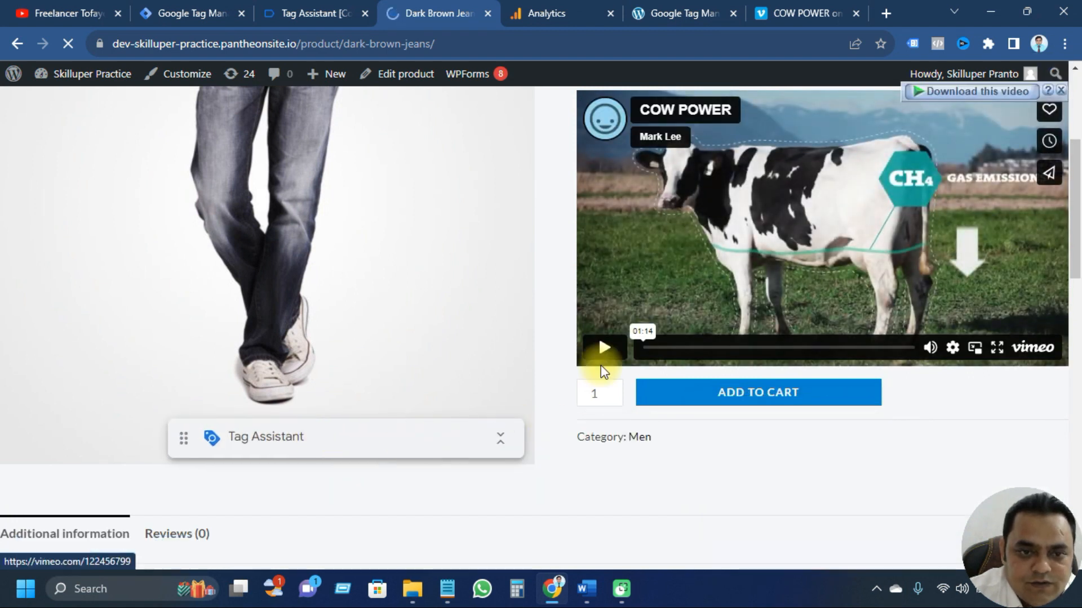
click(606, 352)
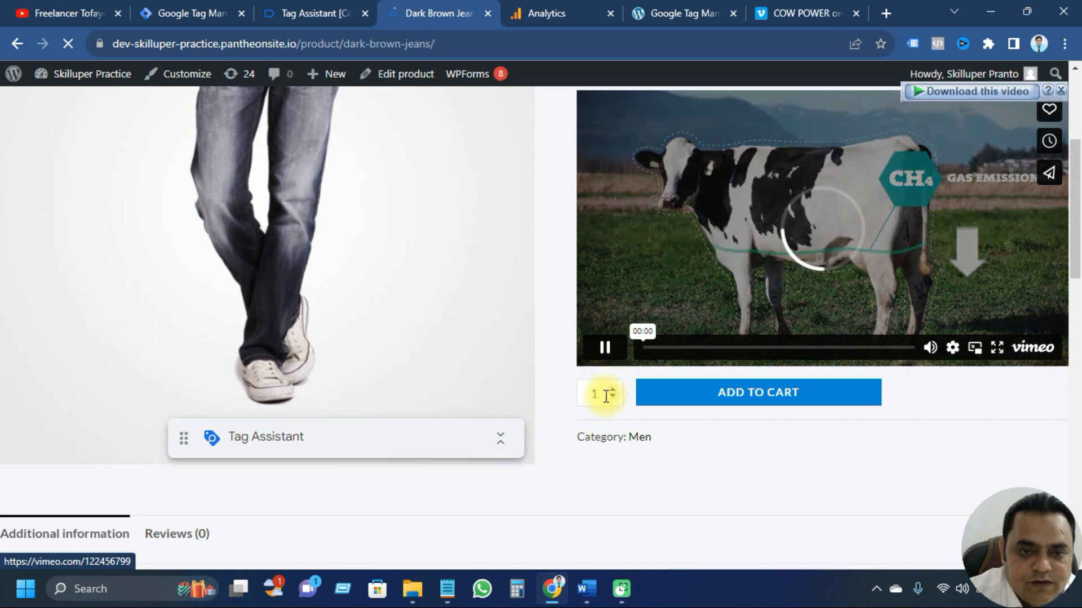
scroll(606, 396, up, 1)
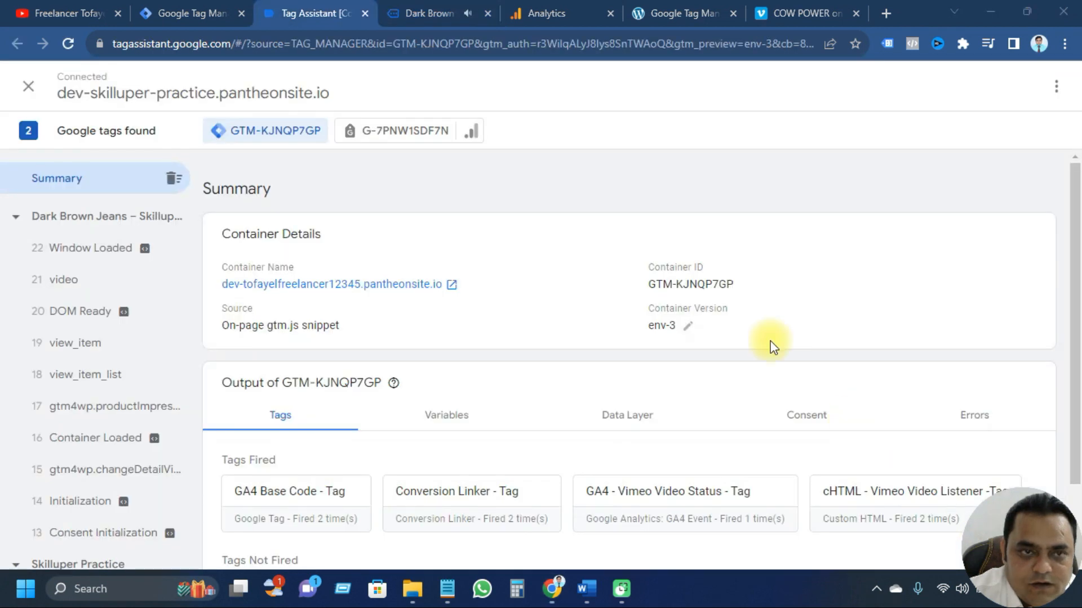
Step: Check in Tag Assistant which tags fire on the Dark Brown Jeans page's first video event
click(435, 5)
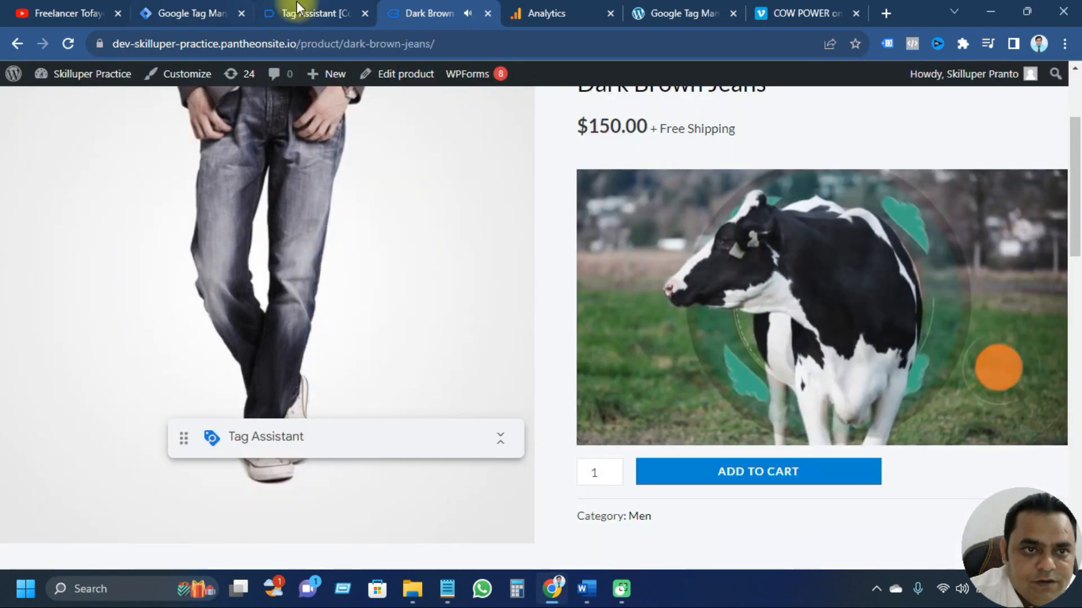
click(292, 9)
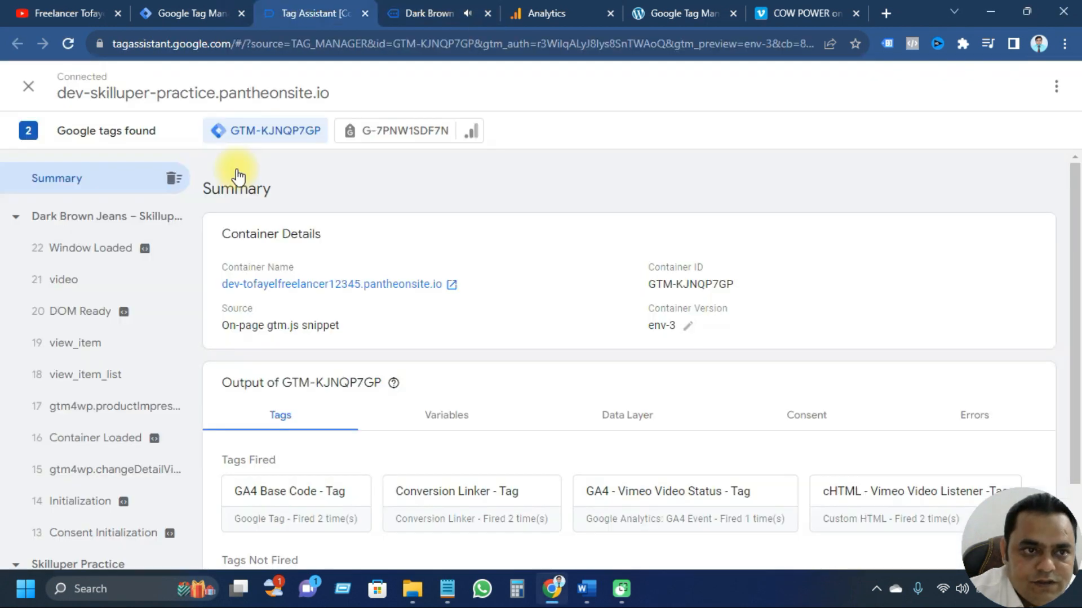
click(64, 285)
scroll(475, 387, down, 2)
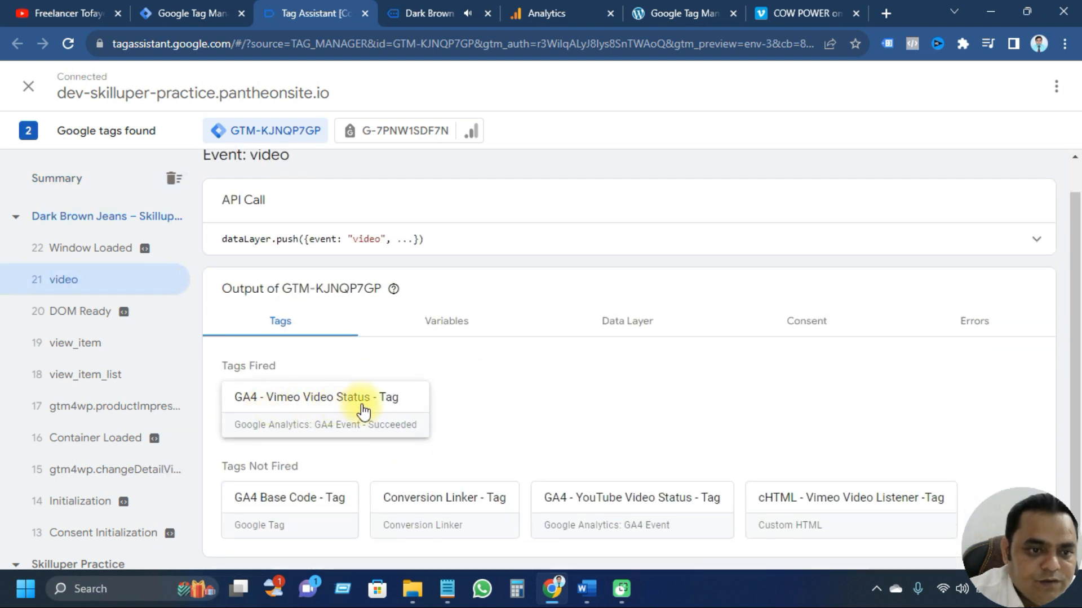
Step: Examine the video event's data layer for the video_action, video_url, video_percent and video_title values
click(623, 329)
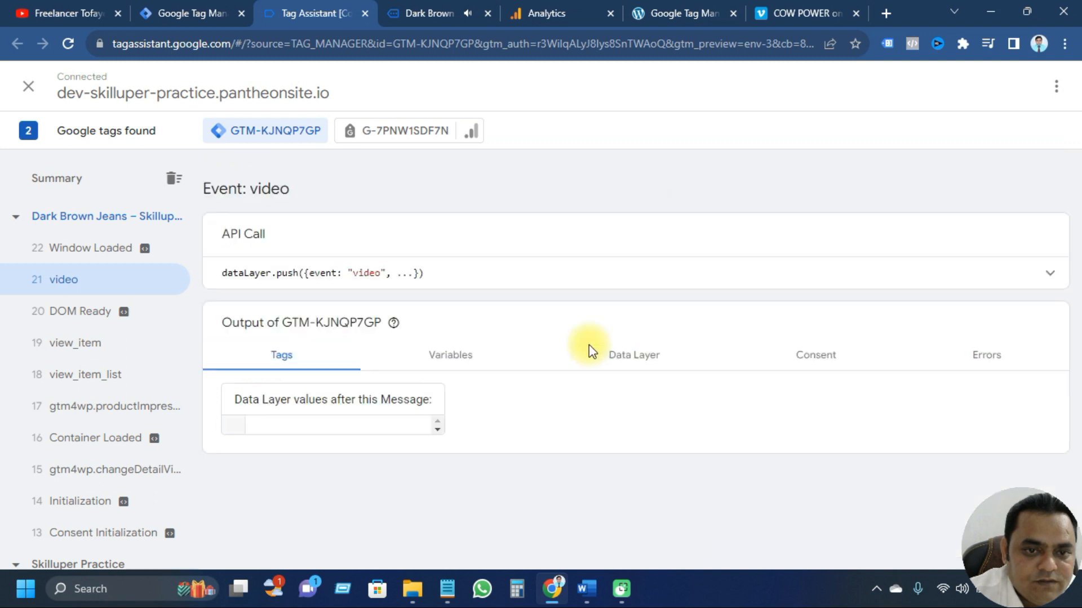
scroll(509, 377, down, 5)
scroll(508, 376, down, 18)
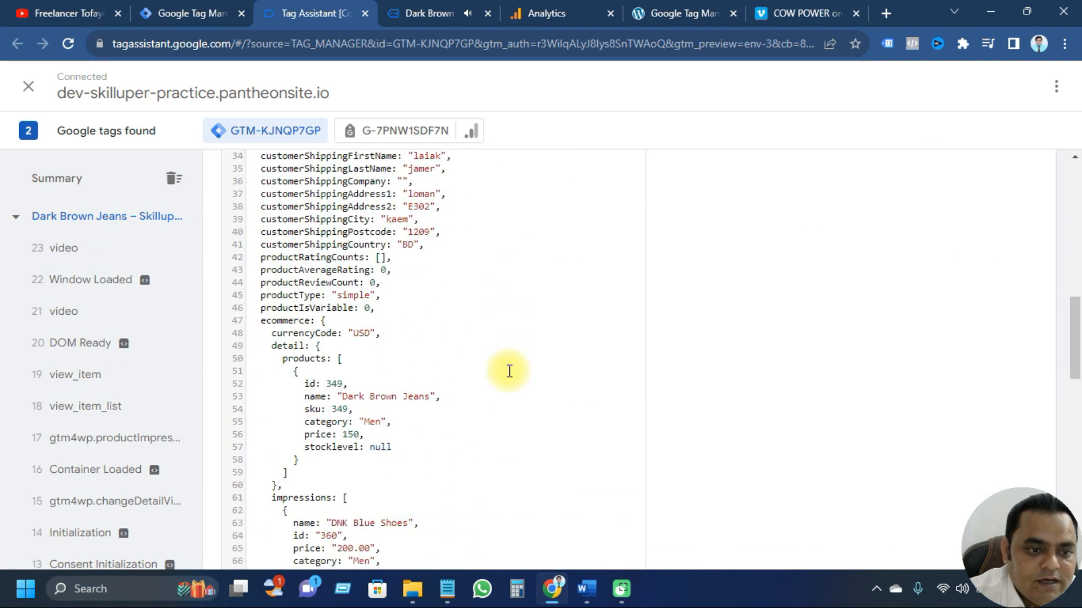
scroll(508, 371, down, 5)
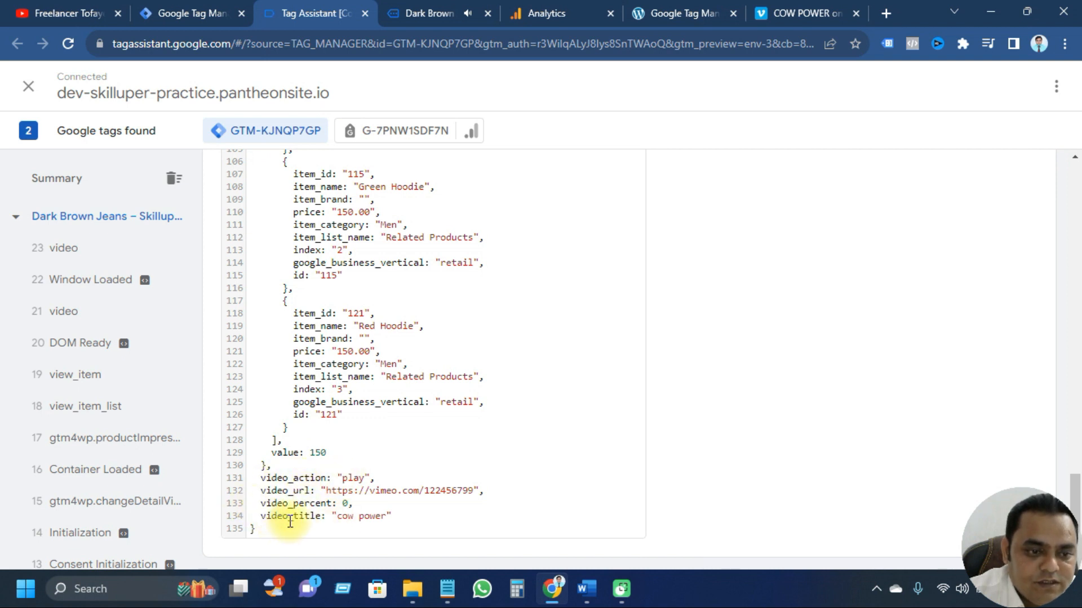
click(83, 313)
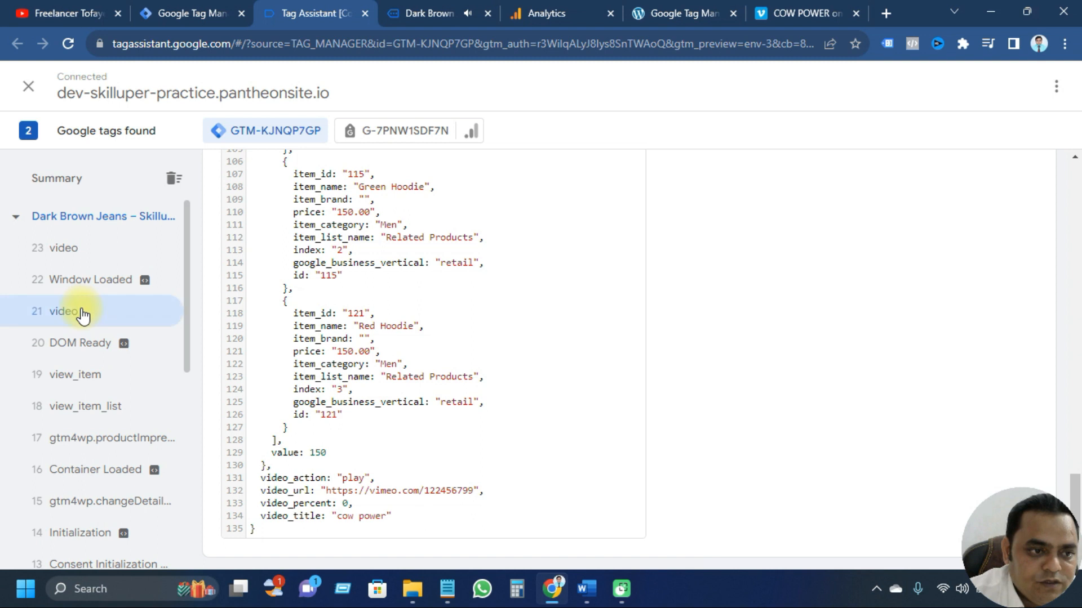
Step: Check the first video event's variables in Tag Assistant for the dlv video action, title, url and percent values
scroll(310, 362, up, 20)
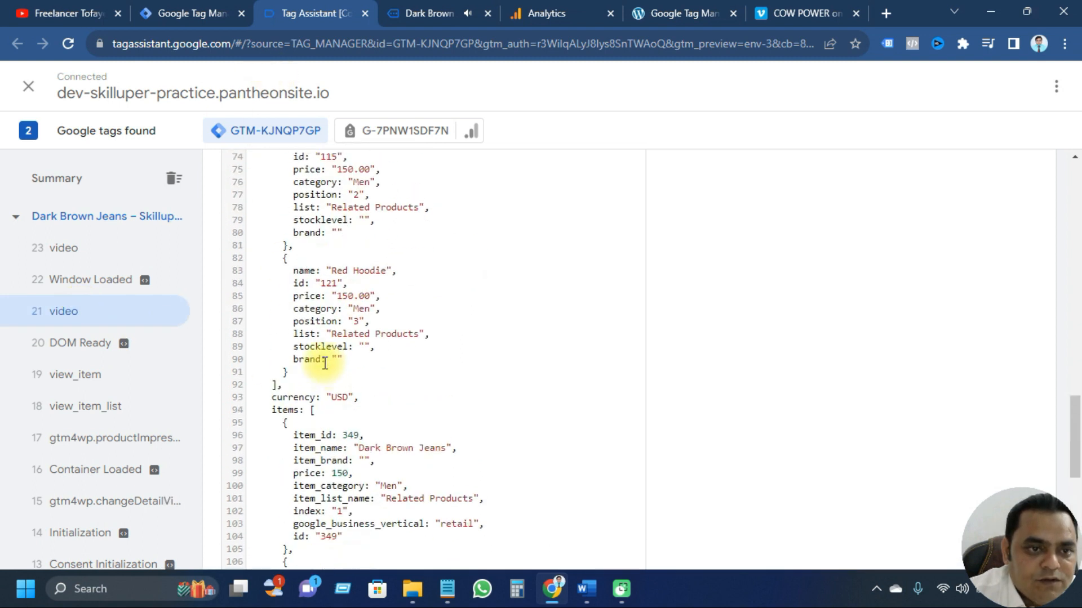
click(451, 356)
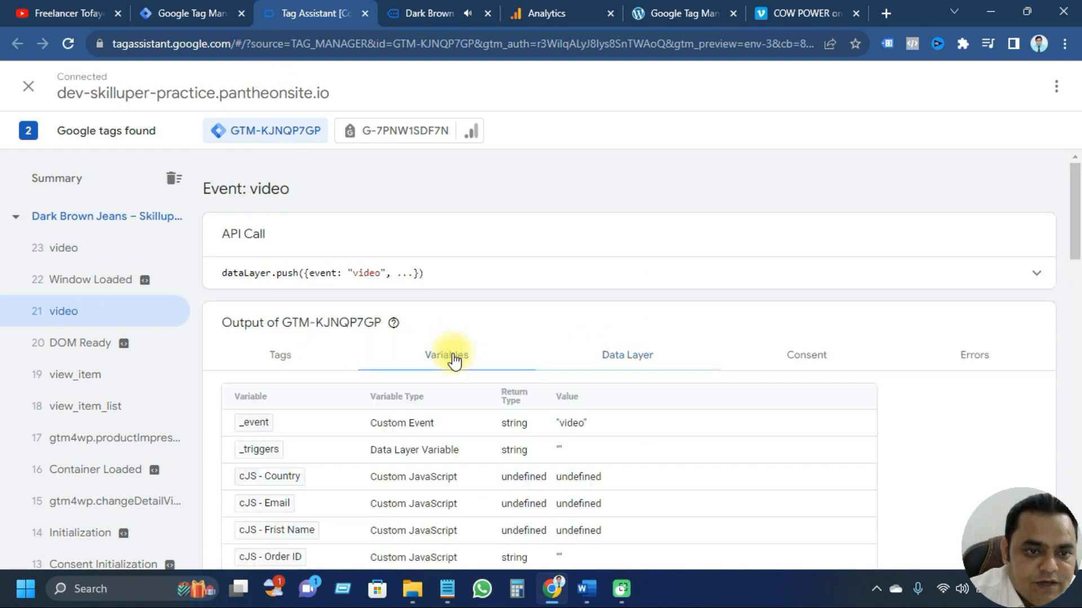
scroll(345, 411, down, 5)
scroll(345, 410, down, 4)
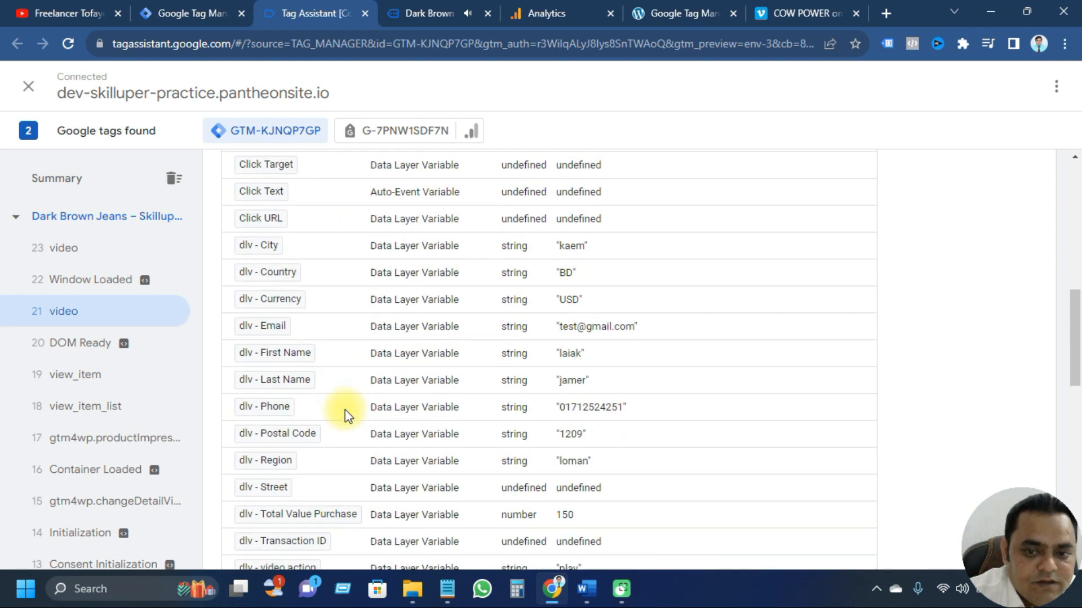
scroll(556, 450, down, 5)
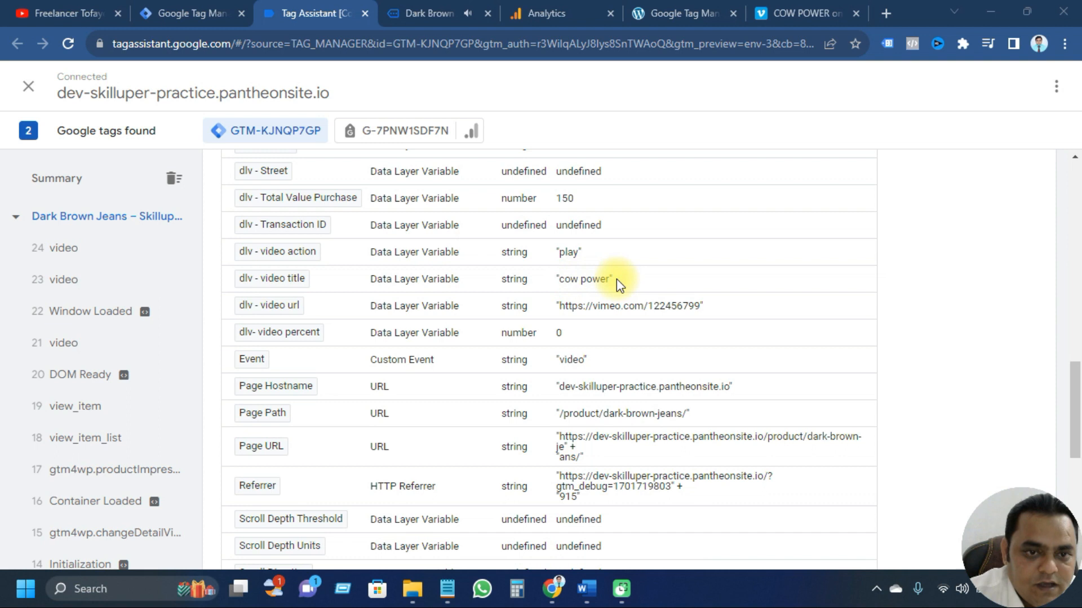
Step: Compare the recorded video title and URL with the COW POWER page on Vimeo, and return to Tag Assistant
click(800, 13)
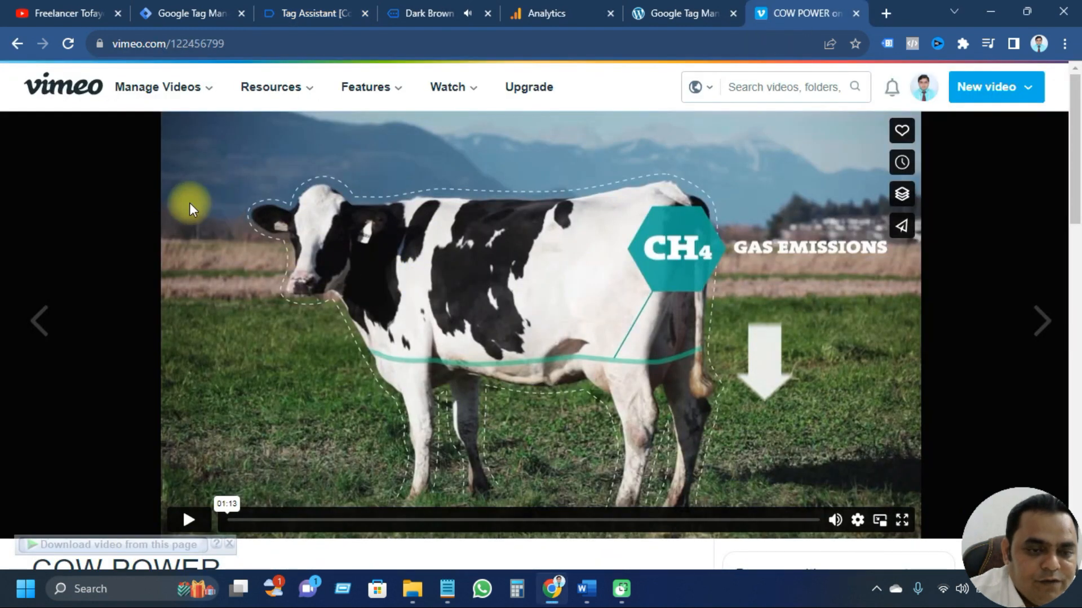
scroll(360, 326, down, 4)
scroll(394, 237, up, 3)
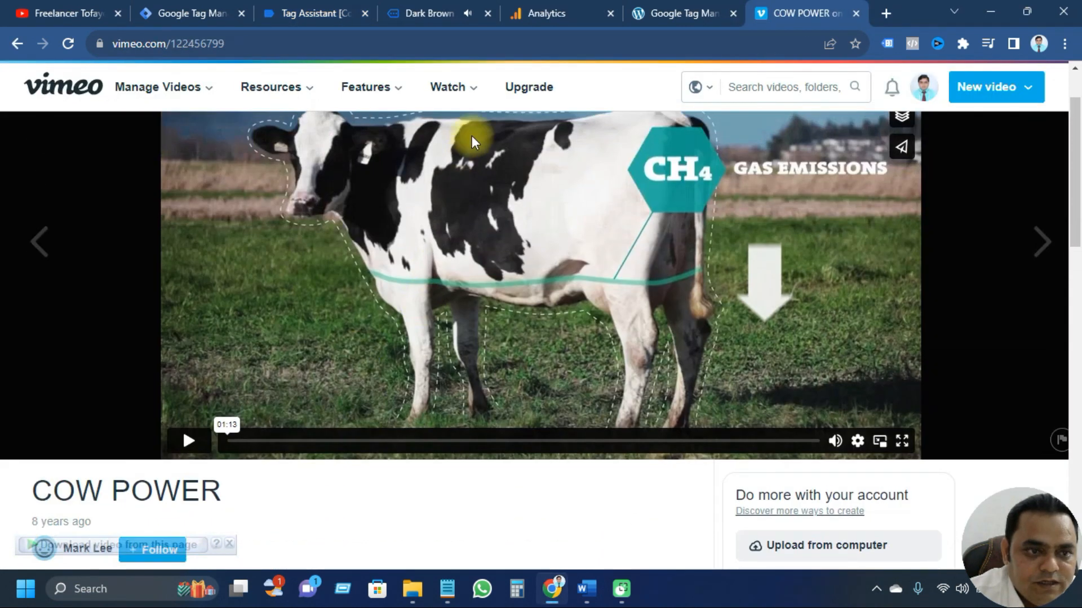
click(316, 9)
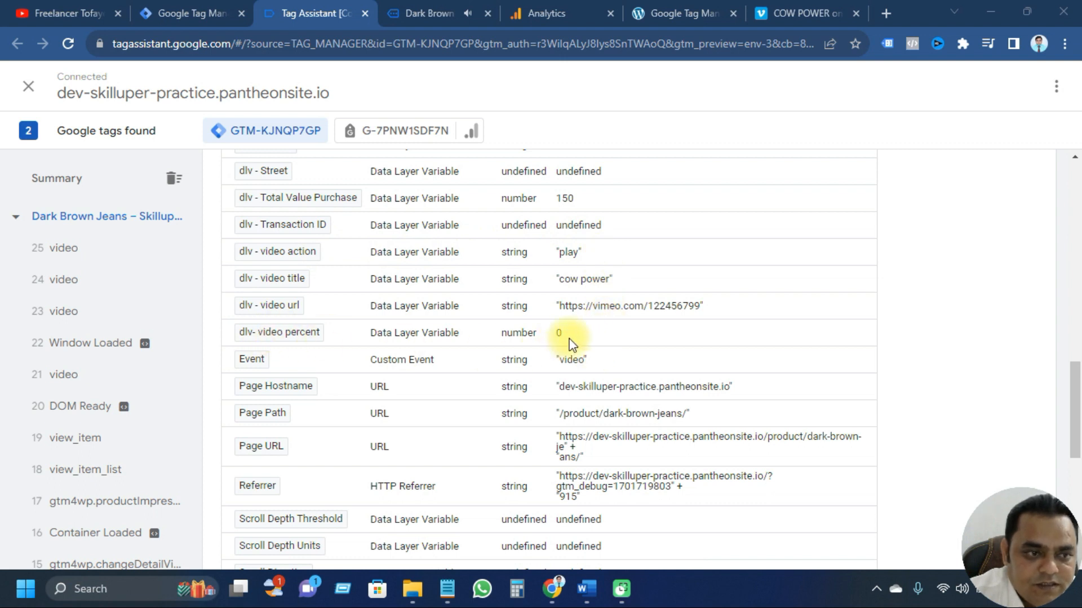
Step: Compare the video action and video percent variables across video events 23, 24 and 25
click(85, 310)
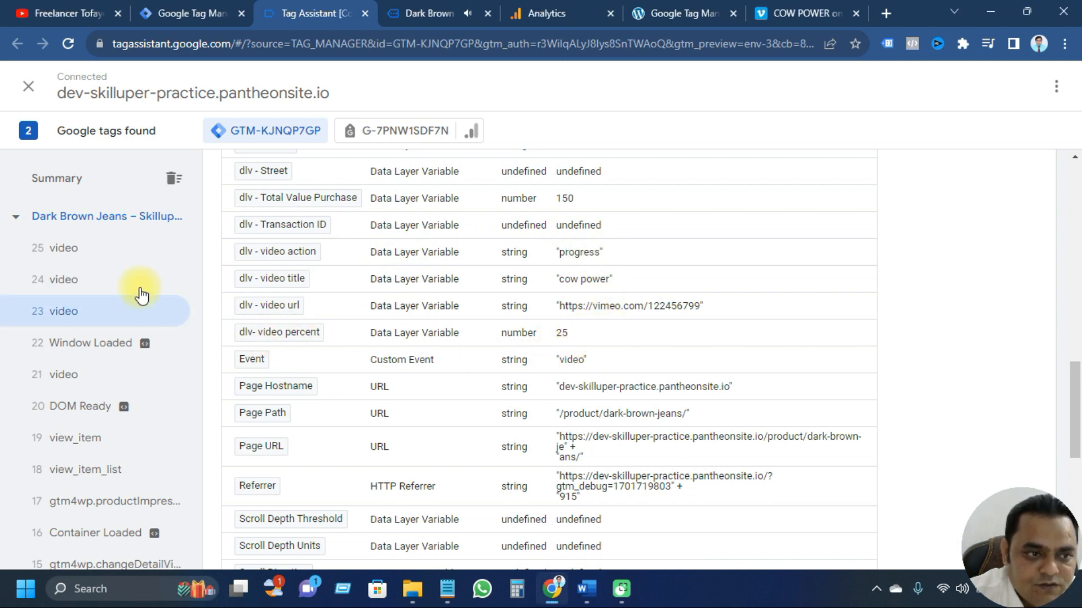
click(58, 276)
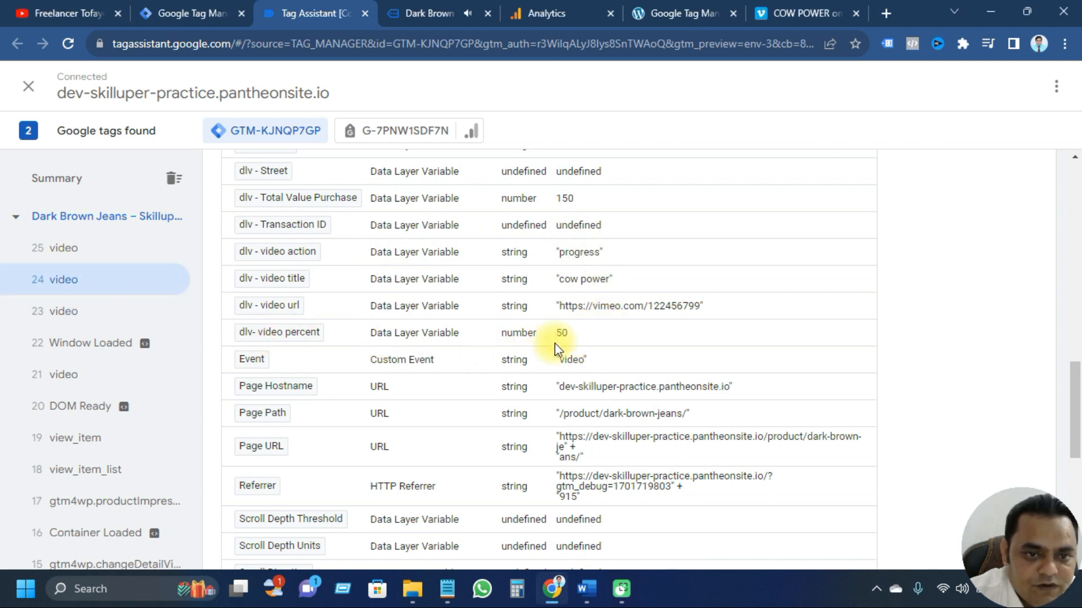
click(112, 250)
scroll(331, 436, up, 2)
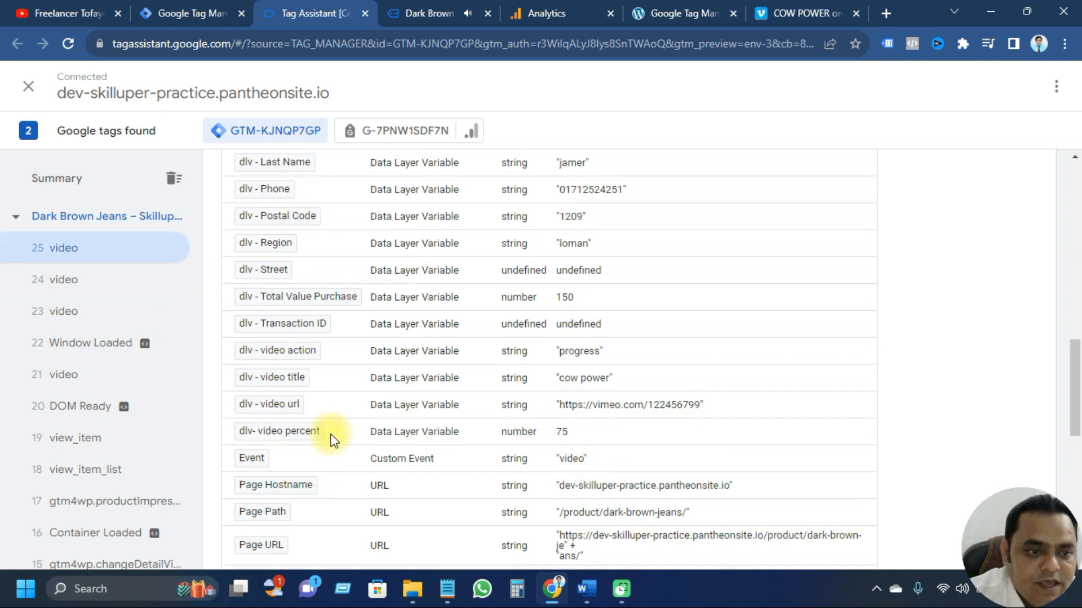
Step: Show the data layer of video event 25, expand its API call and highlight the pushed video parameters
scroll(333, 440, up, 12)
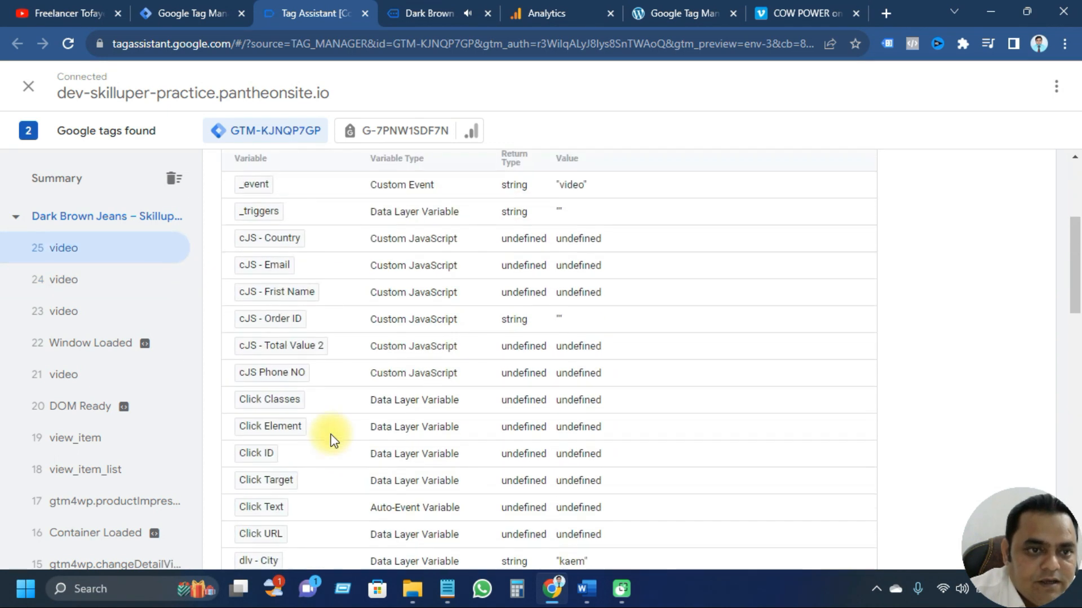
click(619, 367)
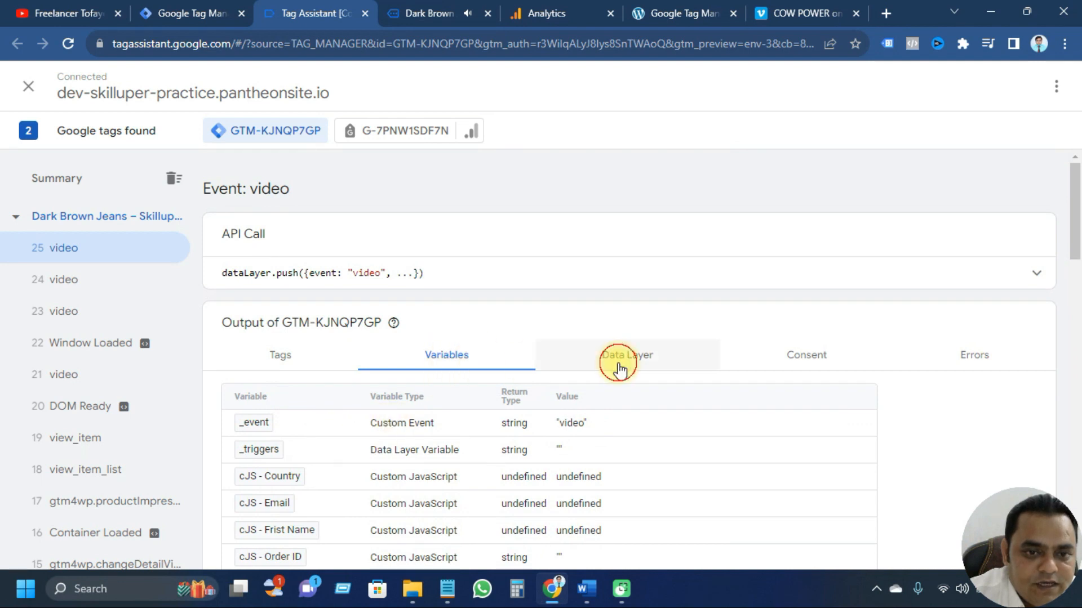
click(1030, 274)
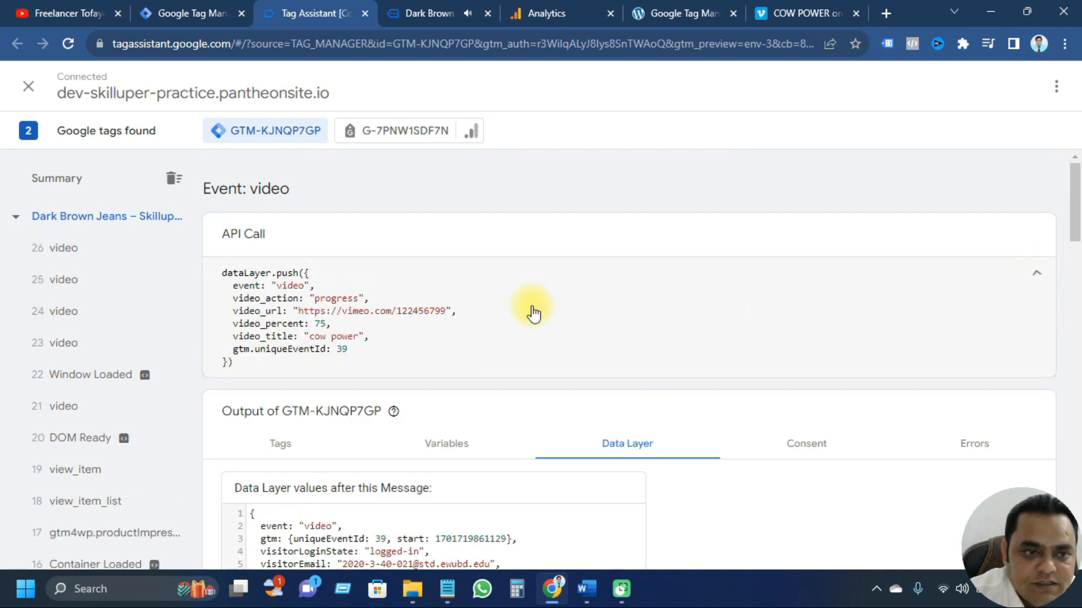
drag(372, 337, 219, 285)
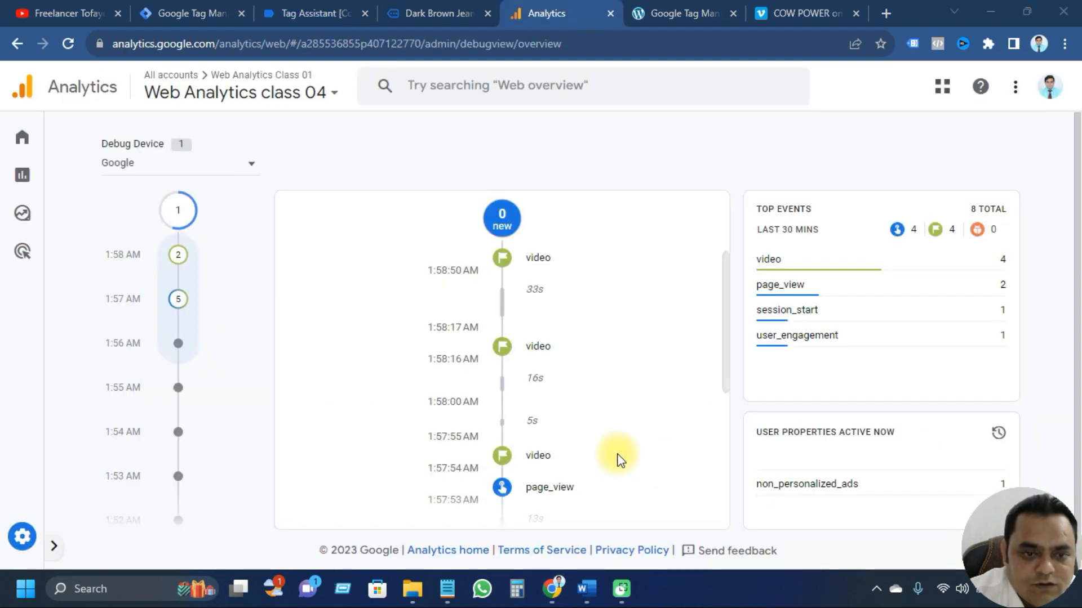
Step: Examine the 1:57 AM video event in Google Analytics DebugView for its video_url, video_title, video_percent and video_action parameters
scroll(564, 434, down, 1)
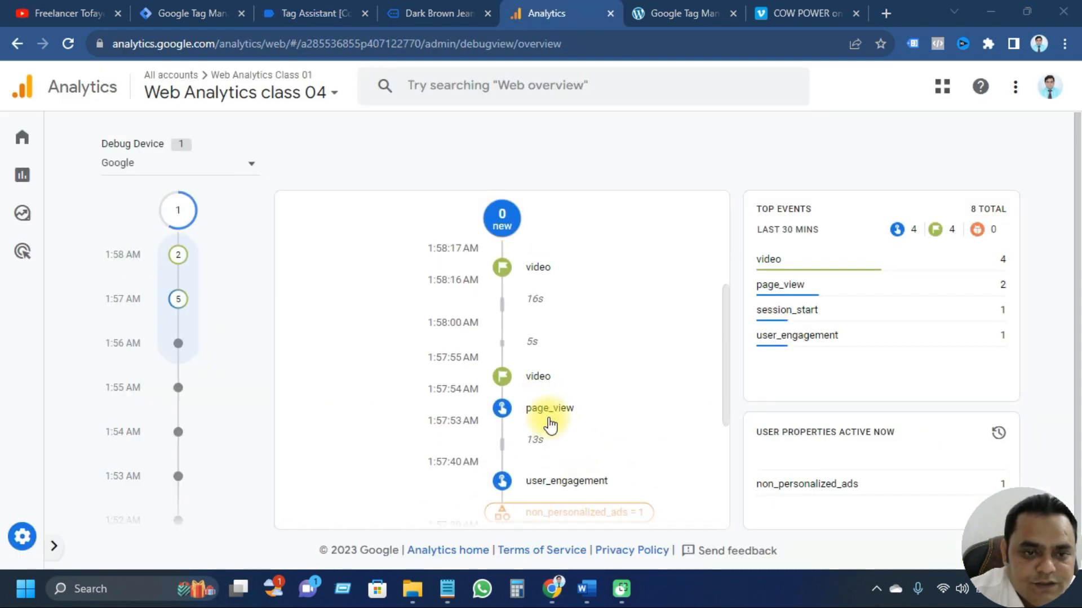
click(540, 377)
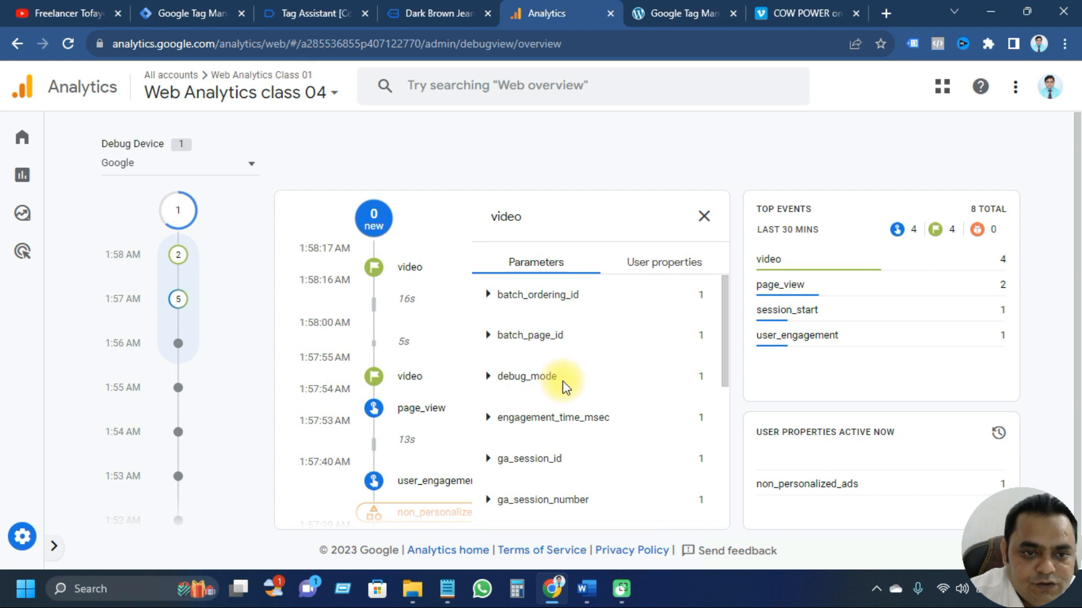
scroll(564, 384, down, 5)
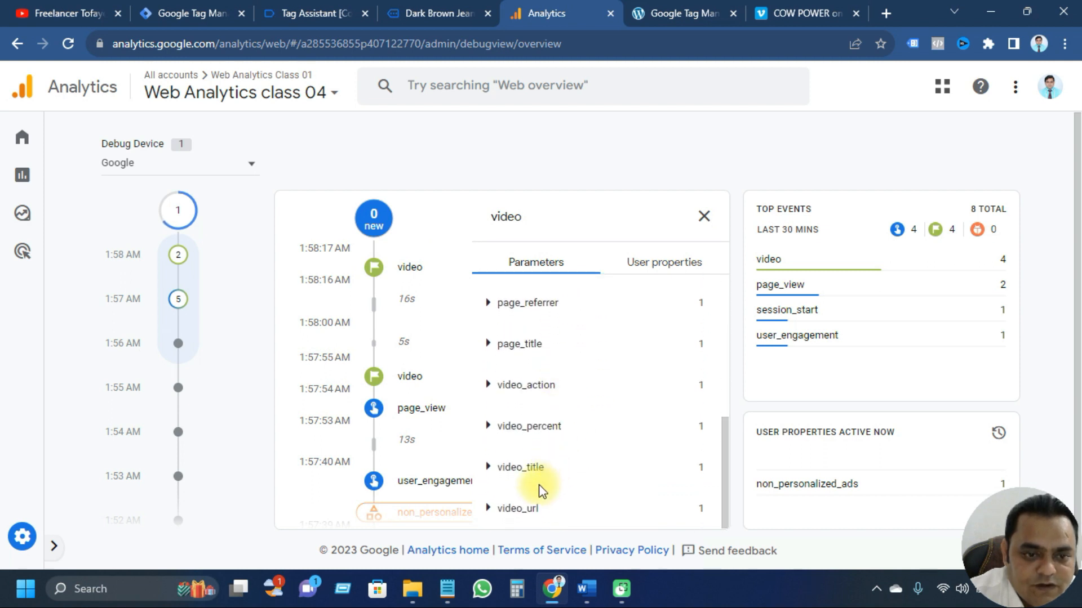
click(488, 508)
scroll(612, 443, down, 1)
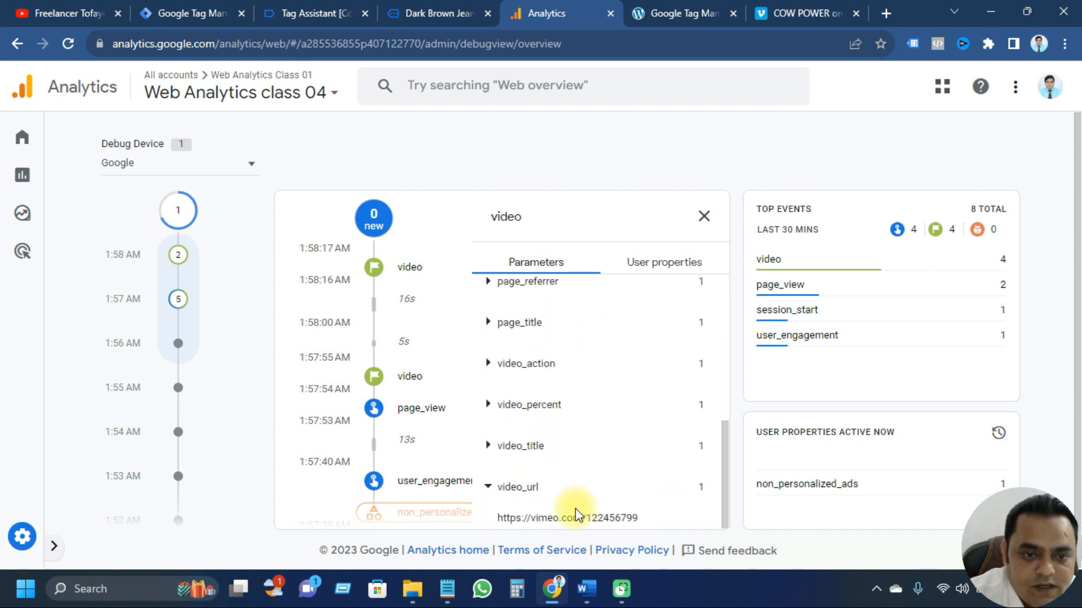
click(489, 447)
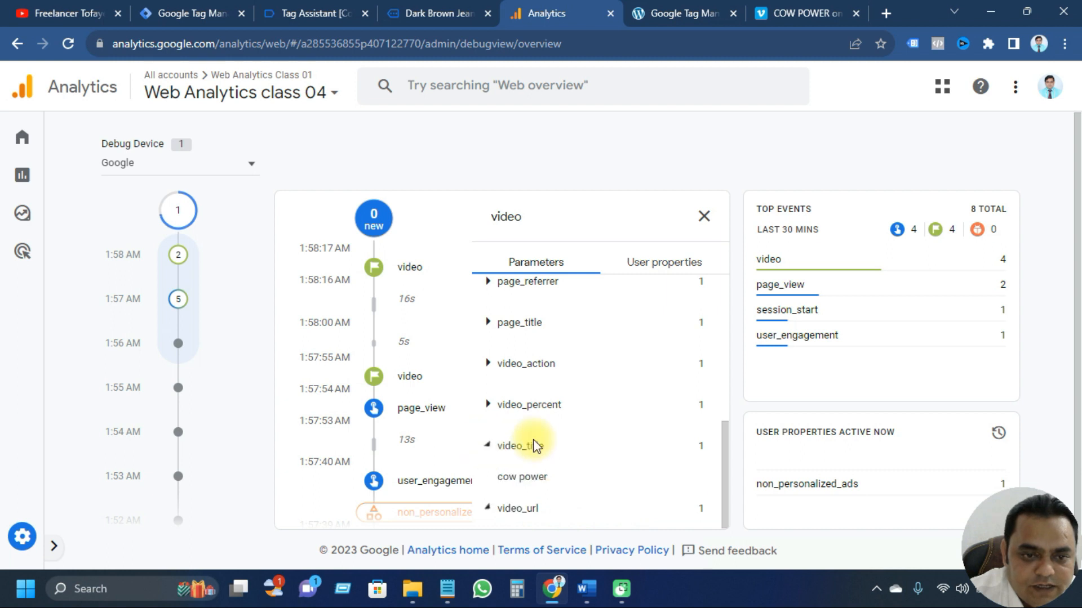
click(488, 404)
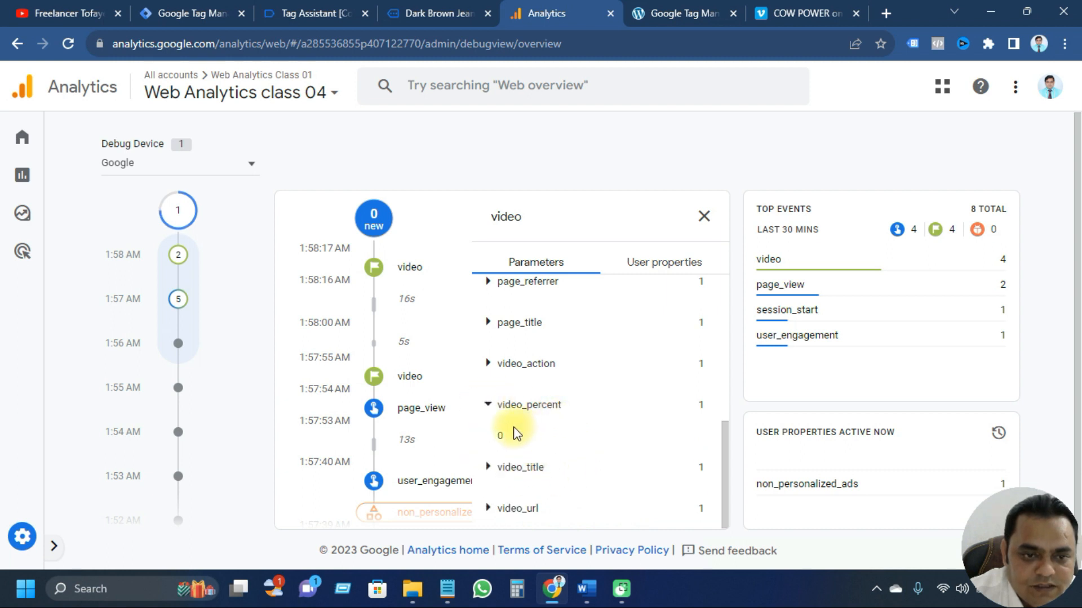
click(489, 365)
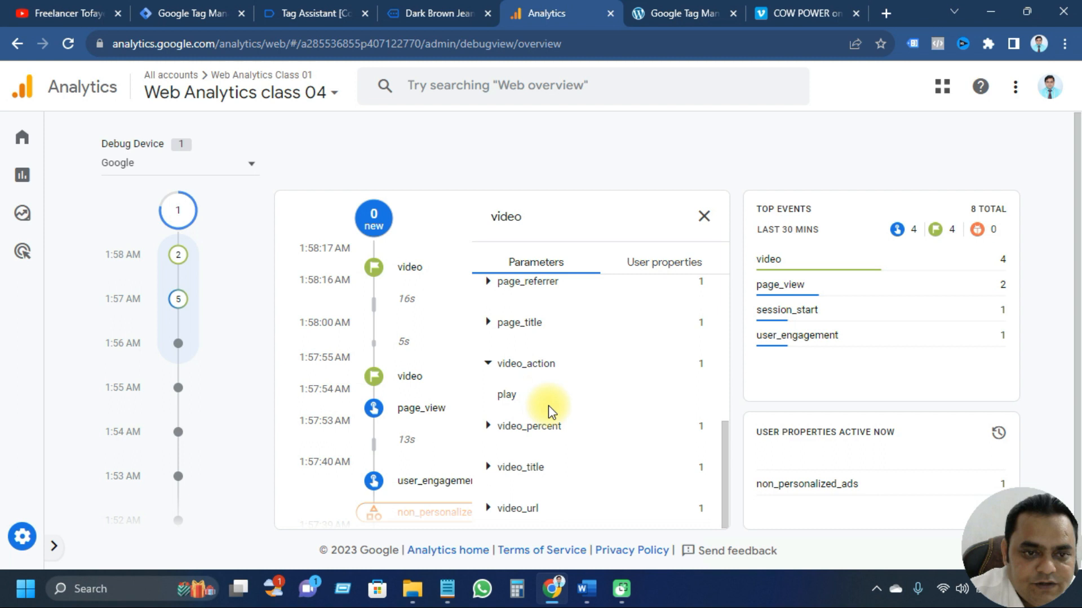
Step: Check the page_title parameter of the same video event and highlight its value
scroll(548, 405, up, 2)
click(492, 401)
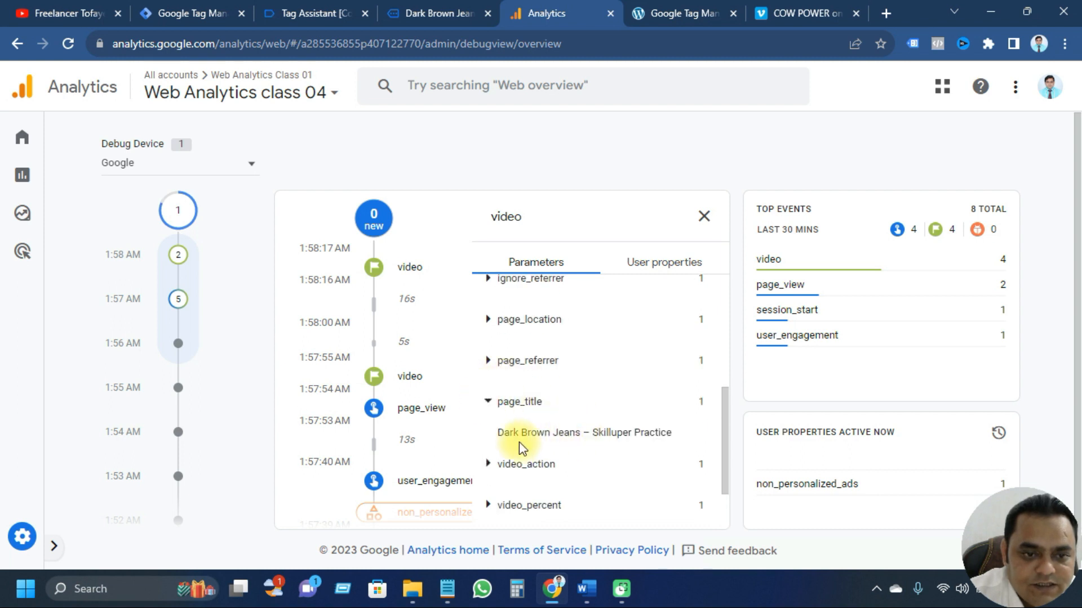
drag(676, 438, 504, 430)
Step: Examine the video_title and video_percent parameters of the next video event in the DebugView timeline, at 1:58:17 AM
scroll(512, 427, up, 4)
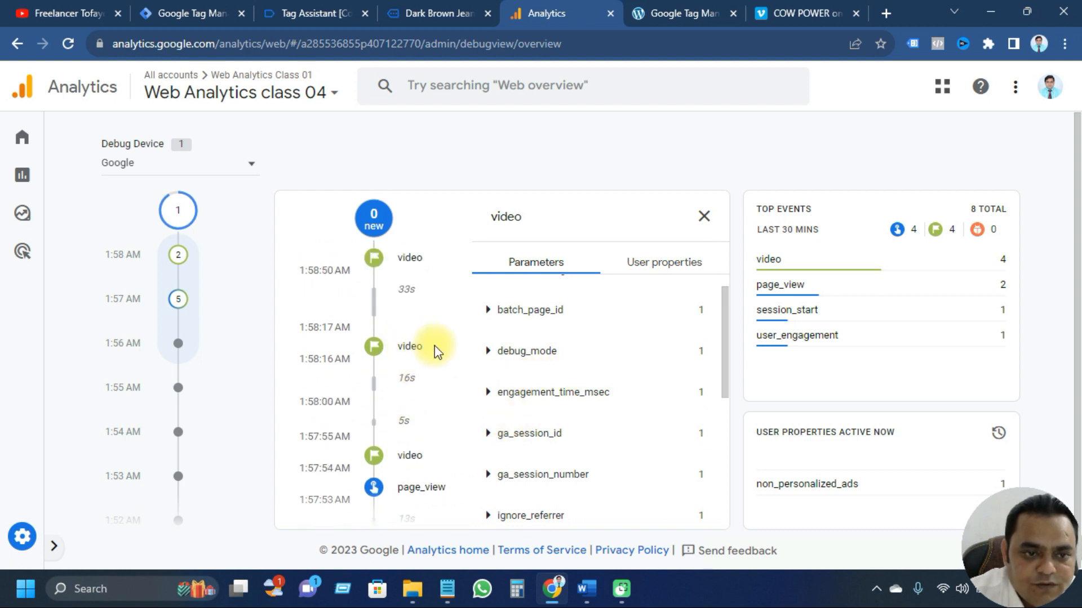
scroll(589, 383, down, 5)
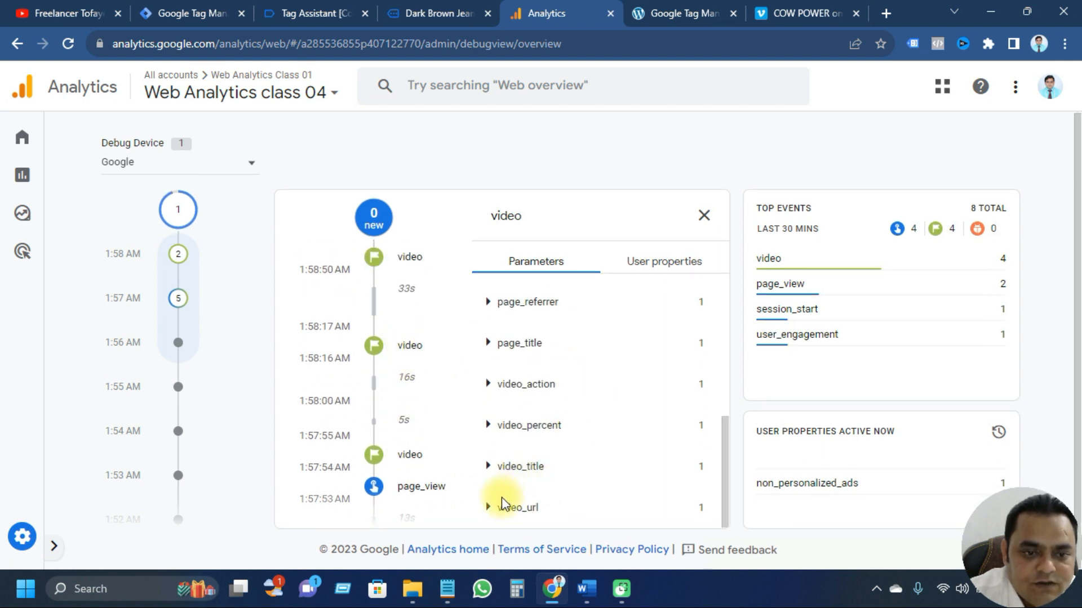
click(490, 466)
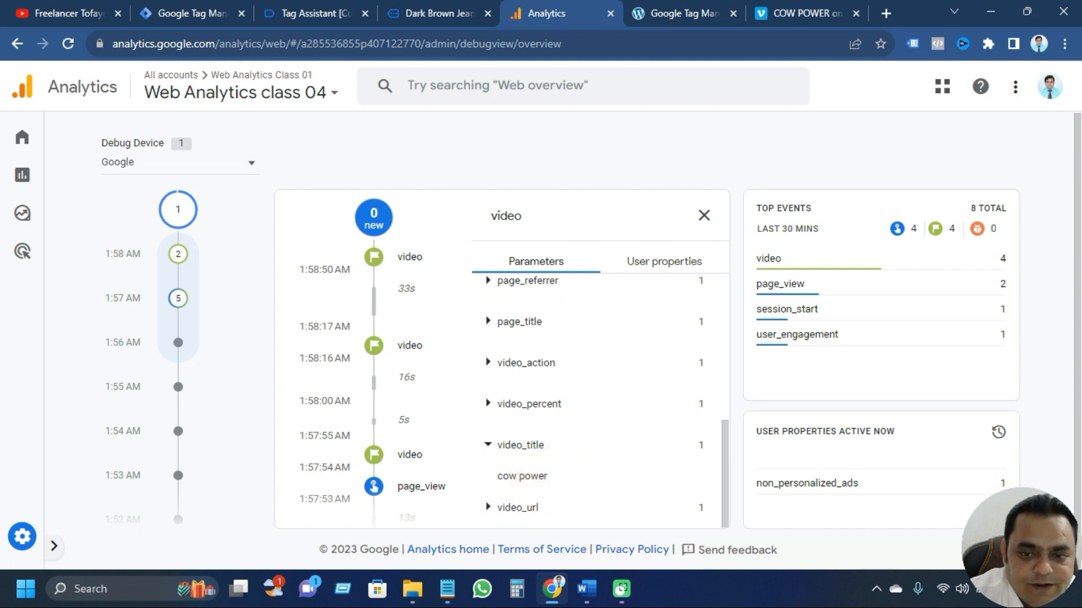
click(486, 403)
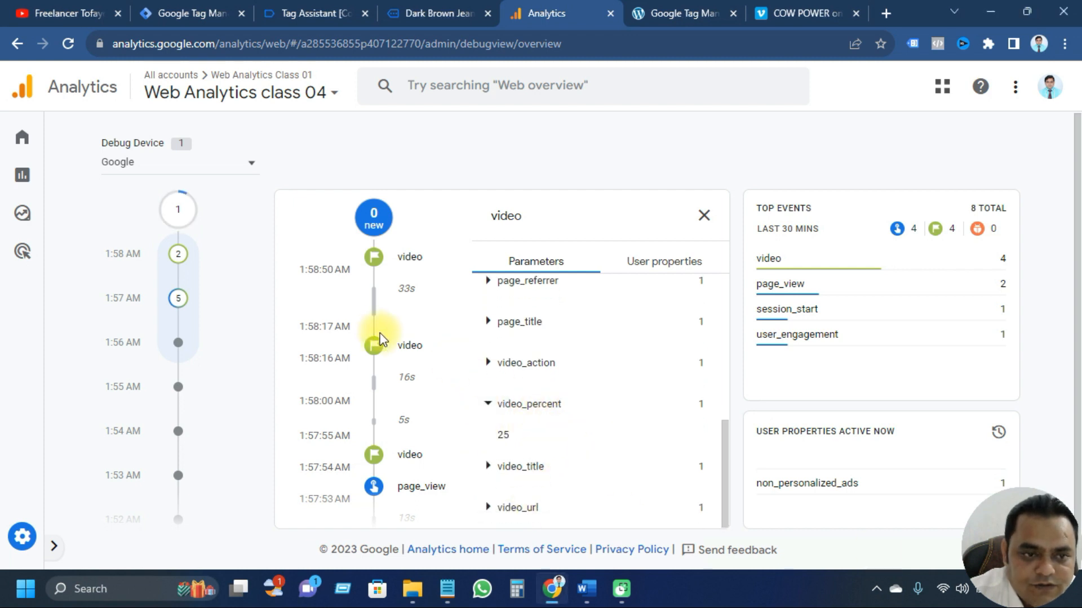
Step: Examine the 1:58:50 AM video event's video_percent, video_title and video_url parameters
click(393, 345)
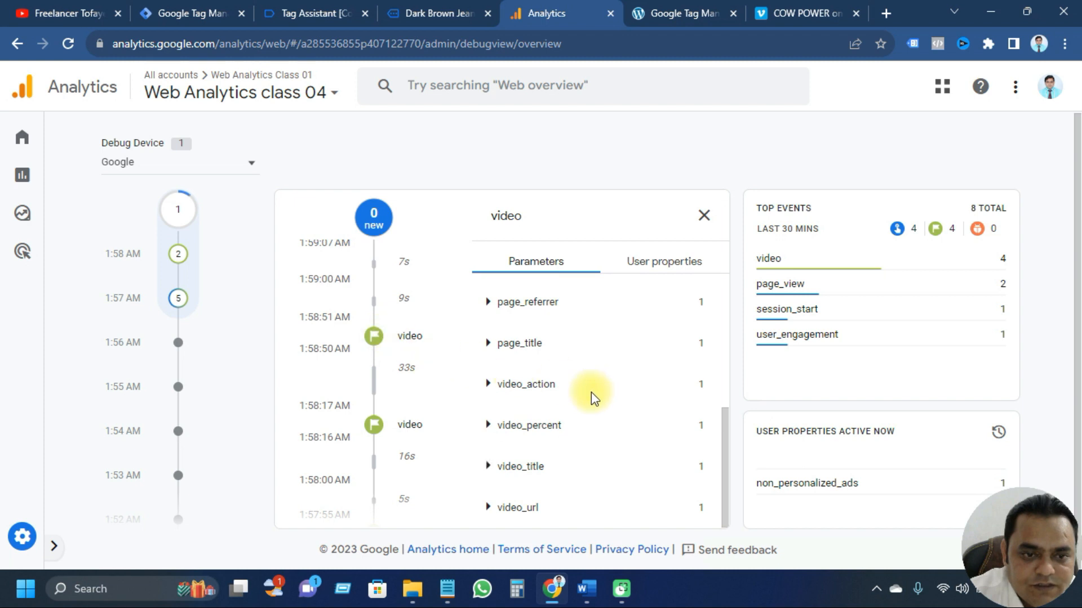
click(488, 426)
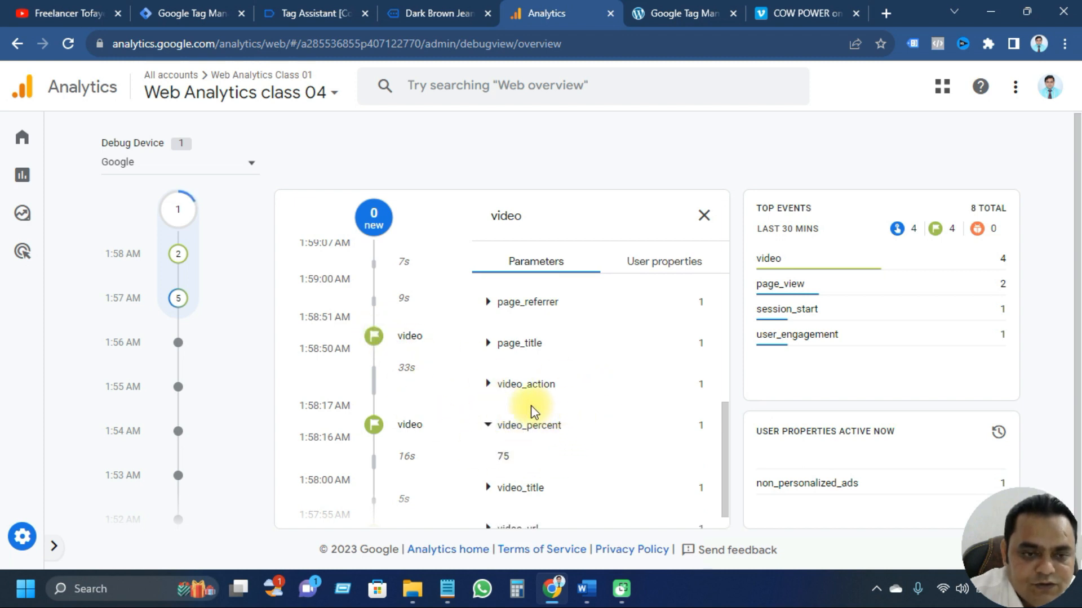
scroll(531, 411, up, 2)
scroll(531, 404, down, 2)
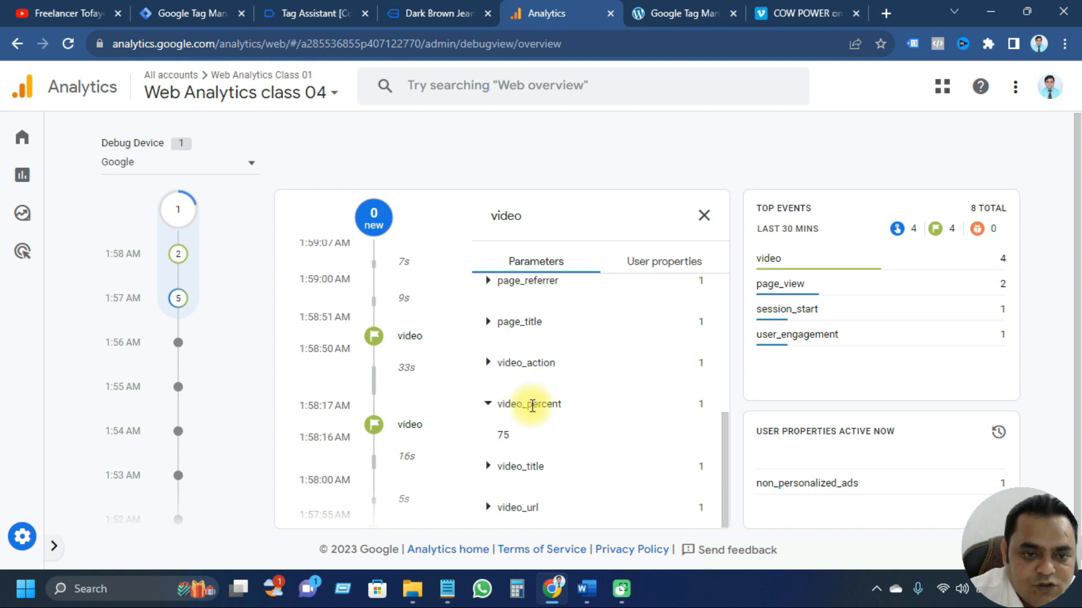
click(503, 466)
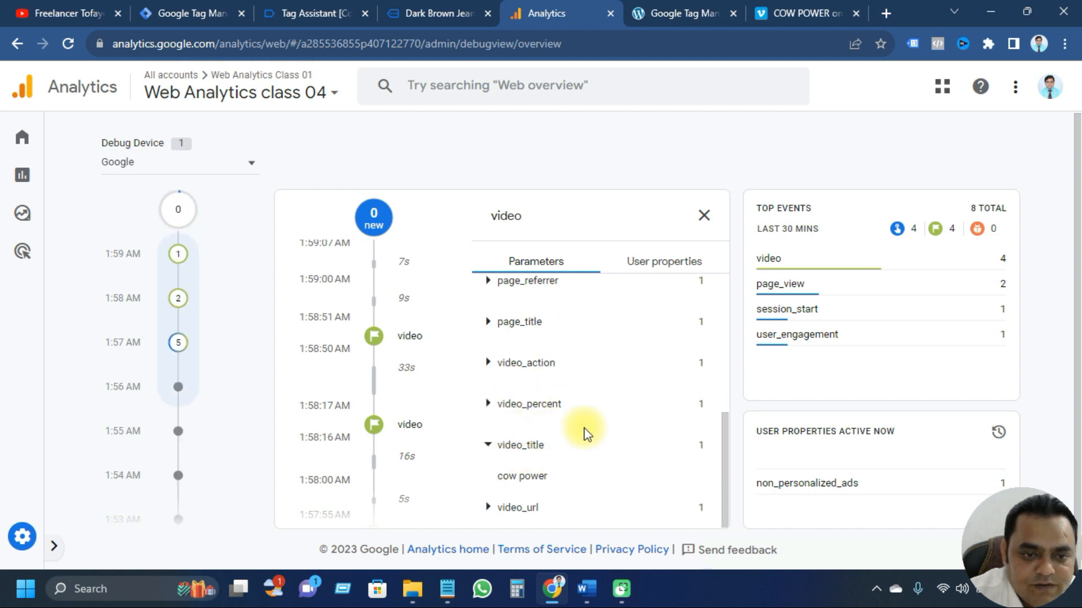
click(491, 509)
scroll(597, 430, up, 5)
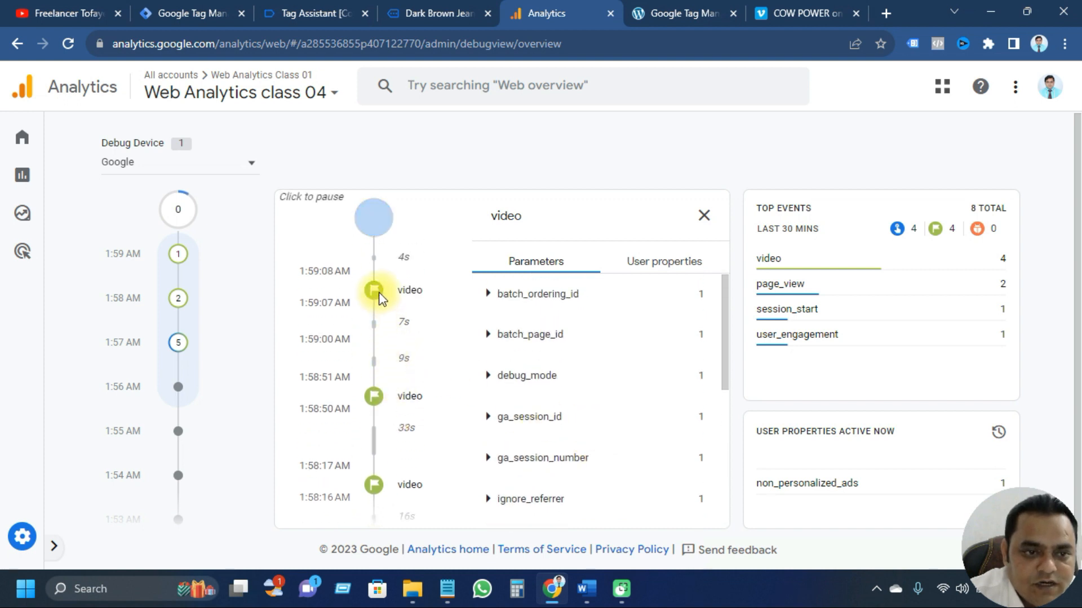
Step: Open the 1:59:08 AM video event and check its video_percent value, reviewing the rest of its parameter list
click(375, 290)
click(536, 369)
scroll(586, 389, down, 5)
scroll(586, 392, down, 1)
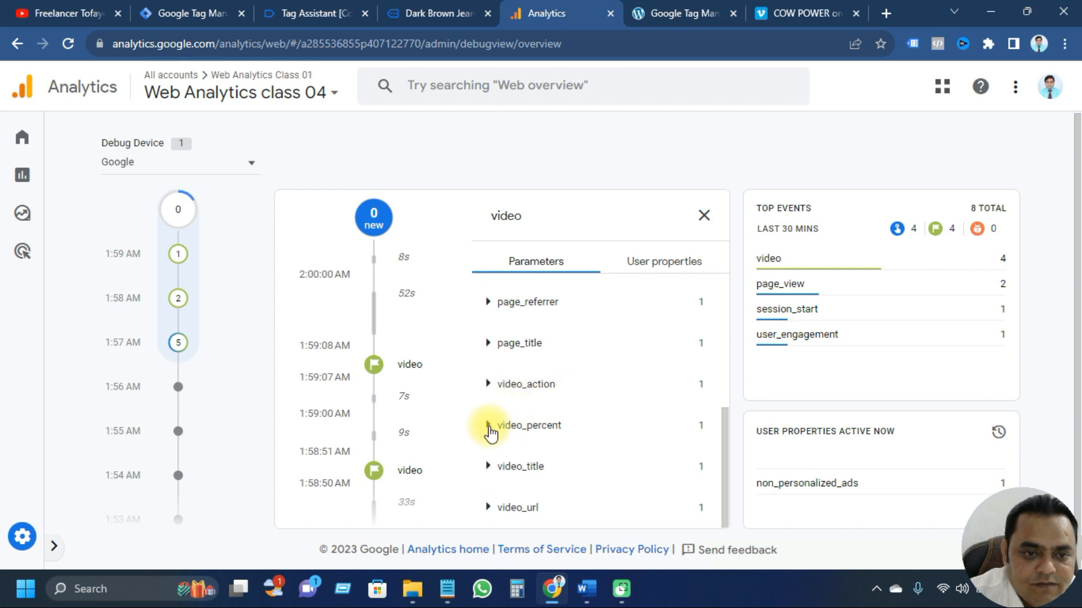
click(536, 426)
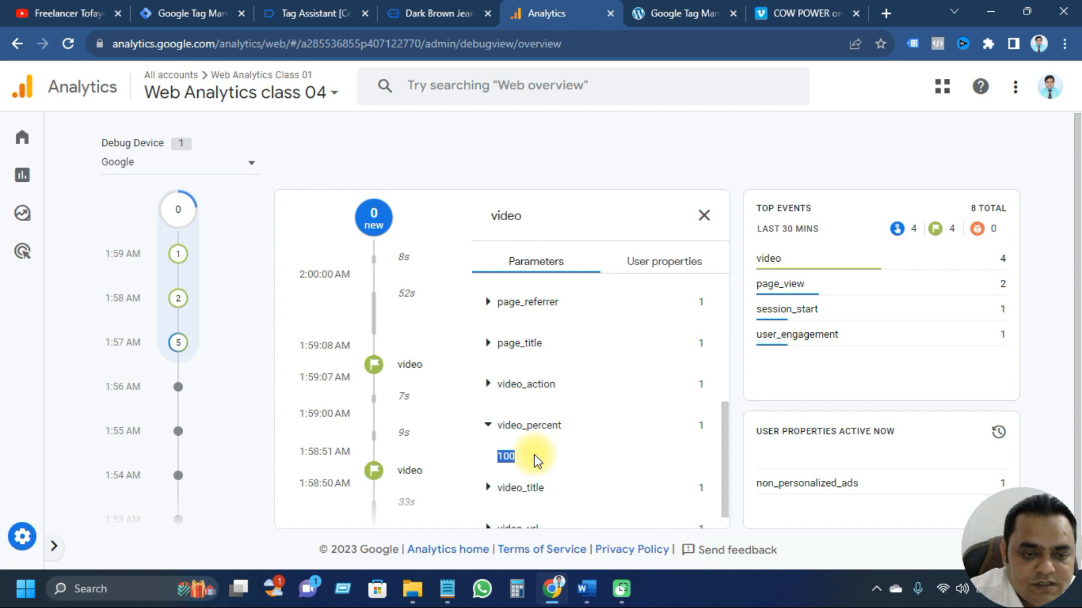
scroll(577, 407, up, 2)
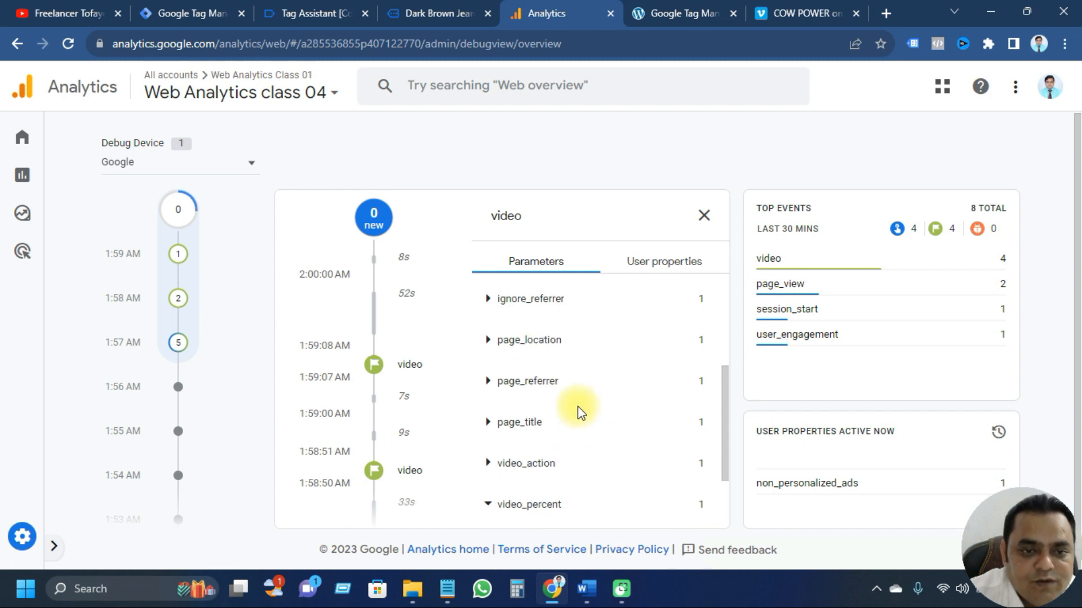
scroll(577, 406, down, 2)
scroll(577, 407, up, 3)
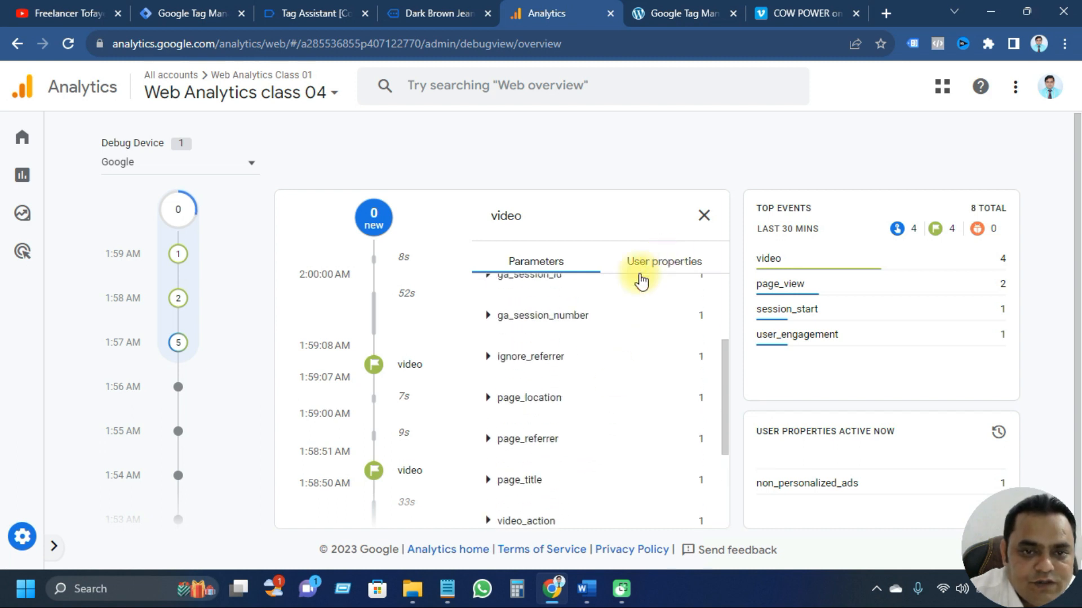
Step: Review the video event's user properties and parameters in DebugView and compare them with the Vimeo tag's event parameters in Tag Manager
click(637, 269)
click(531, 271)
scroll(541, 404, down, 5)
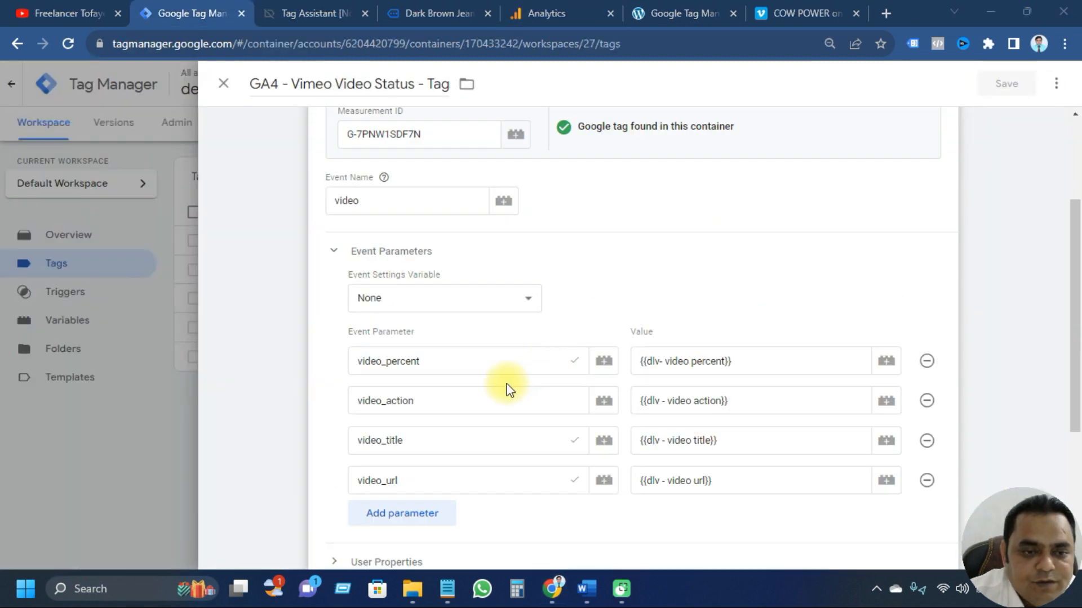
scroll(509, 388, down, 2)
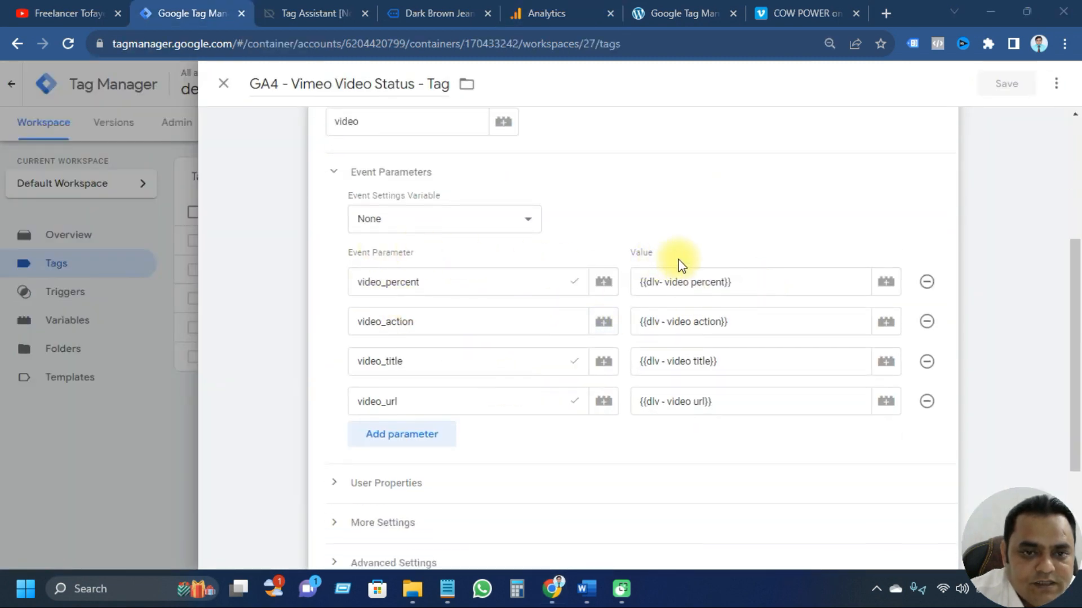
scroll(483, 466, up, 2)
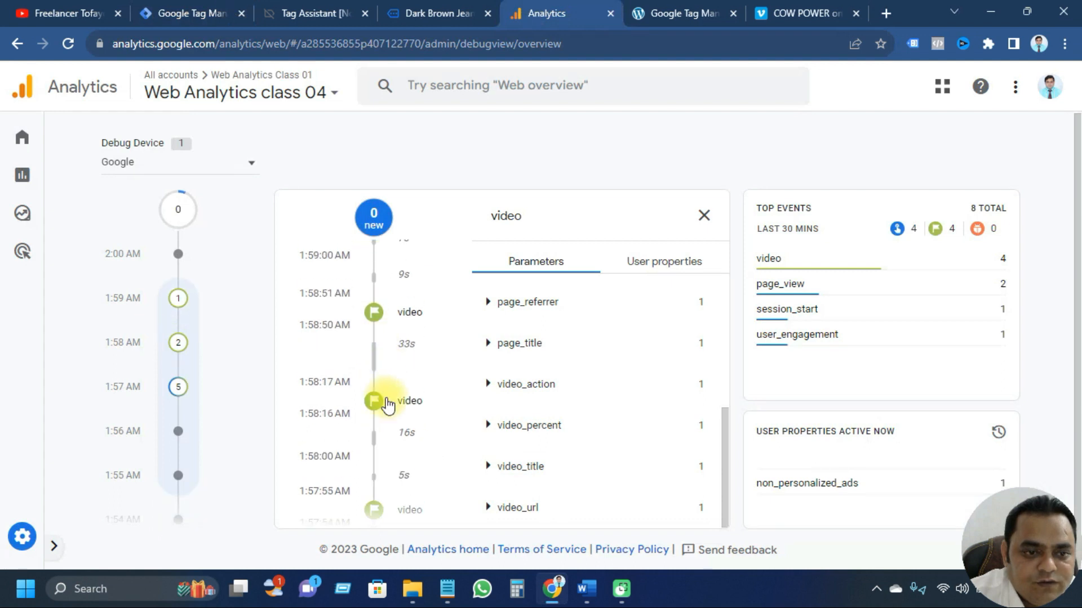
Step: Close the video event's details in Analytics DebugView and look over the event timeline
click(379, 354)
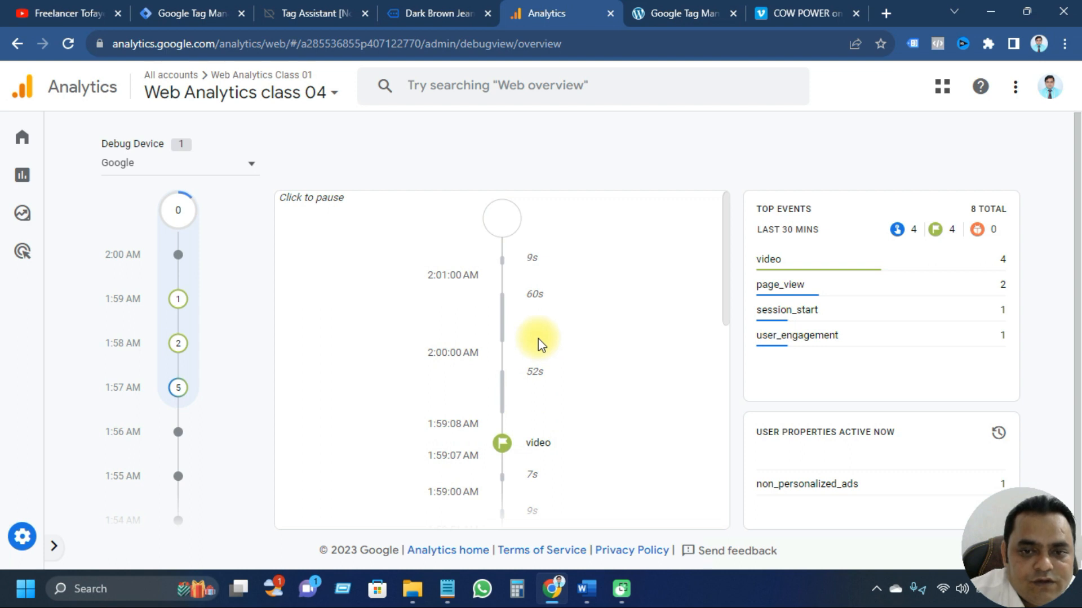
scroll(576, 345, down, 1)
scroll(535, 329, up, 1)
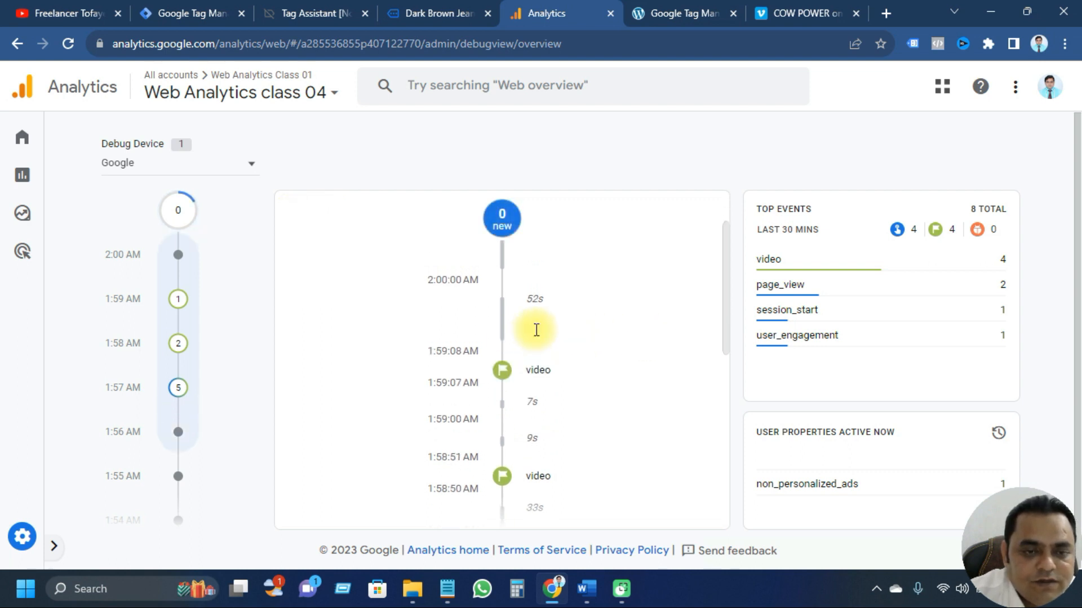
Step: Switch to Tag Assistant and highlight the video_action, video_url, video_percent and video_title lines in the video event's API call
click(319, 11)
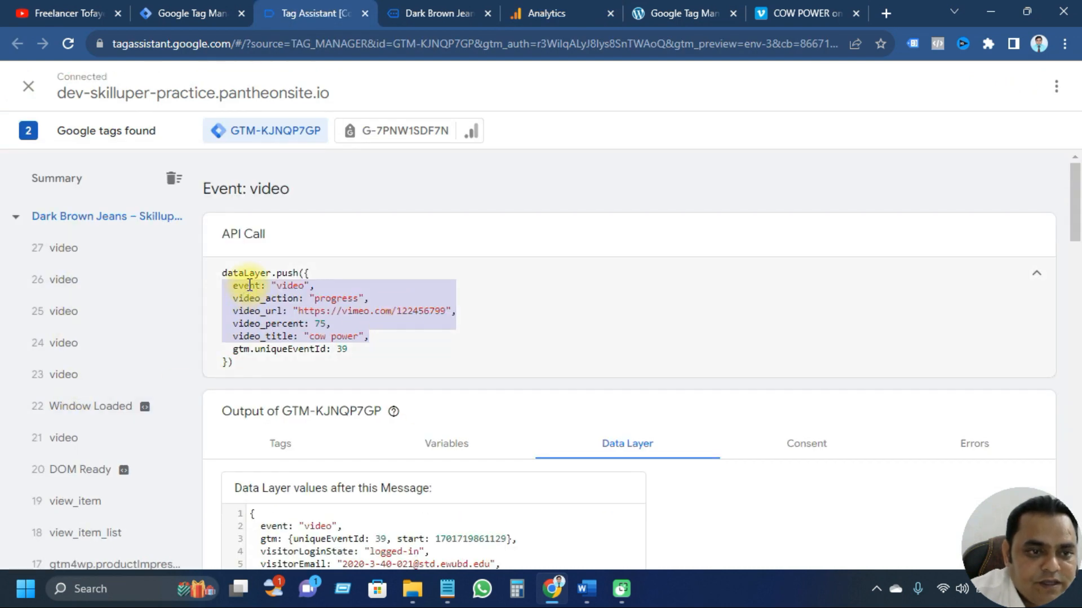
scroll(350, 378, down, 1)
scroll(352, 390, down, 2)
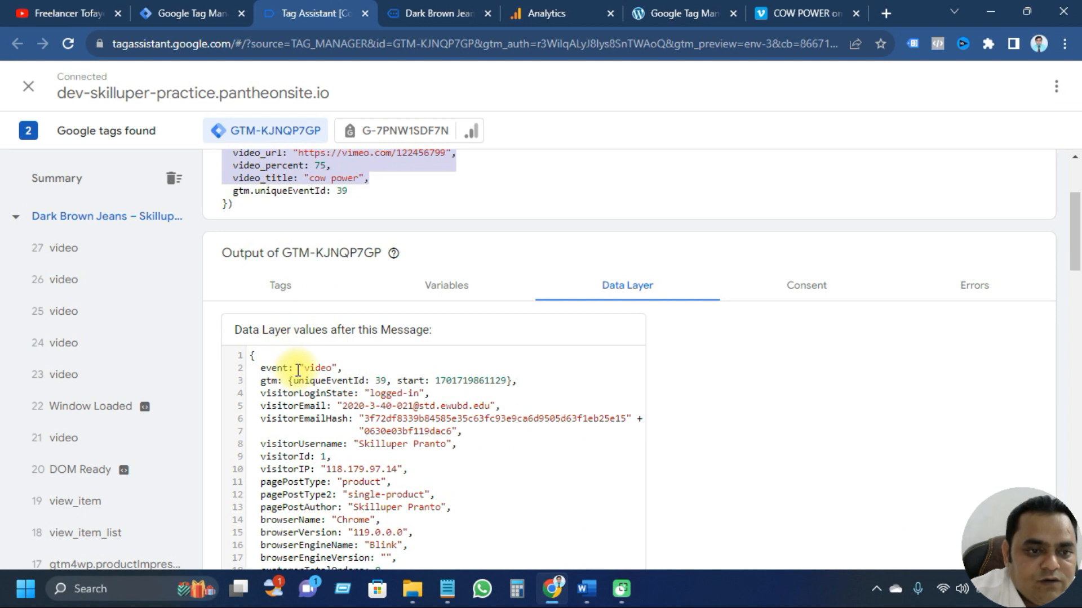
scroll(294, 367, up, 1)
drag(233, 217, 331, 257)
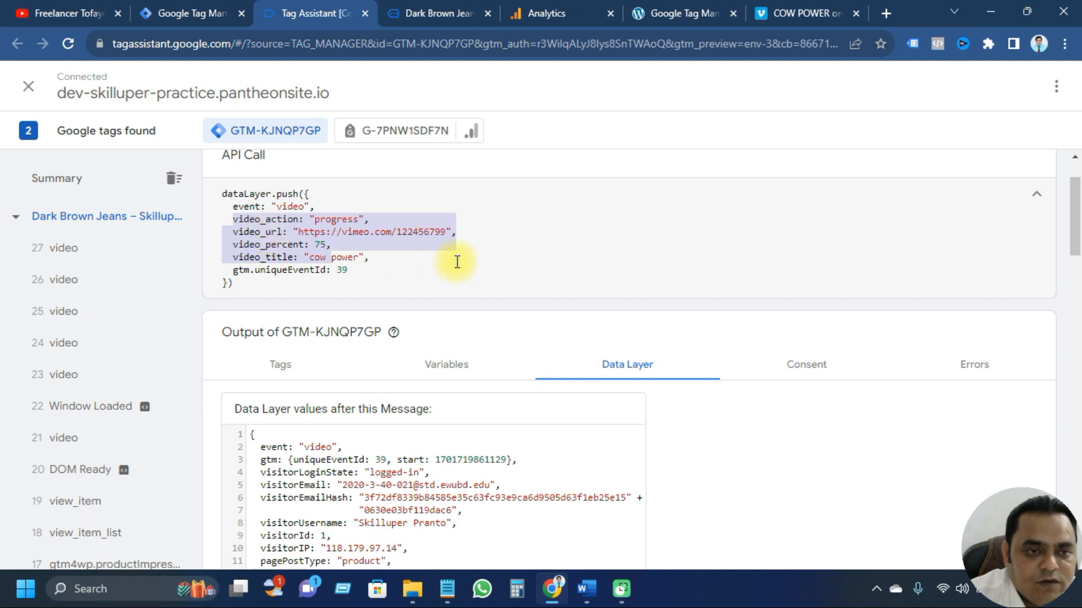
Step: Review the video events in the Analytics DebugView timeline and bring up the Dark Brown Jeans product page with the embedded video
click(550, 13)
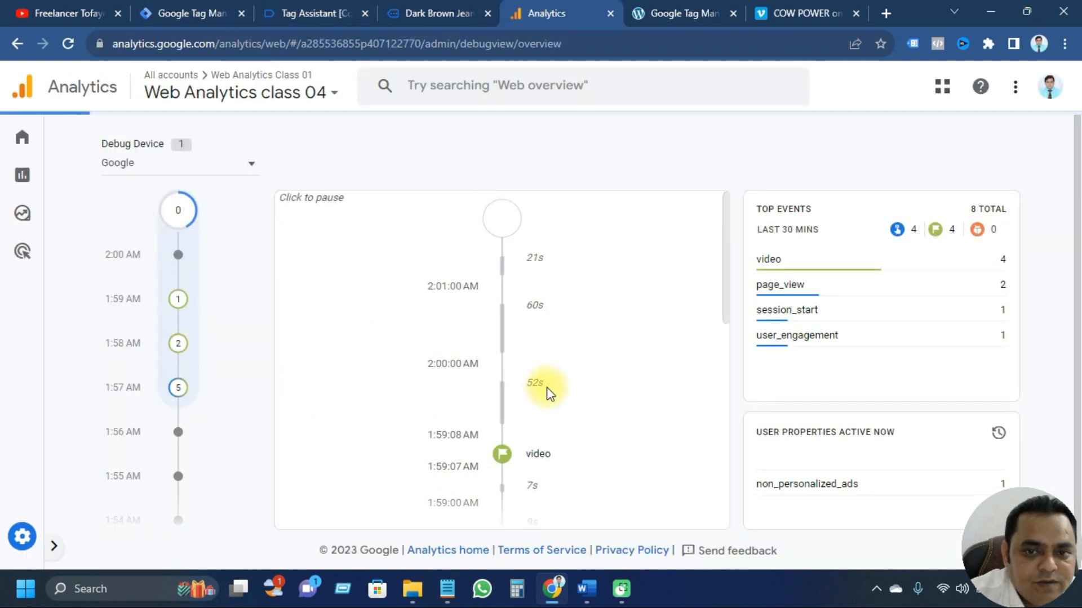
scroll(547, 388, down, 3)
scroll(549, 388, up, 2)
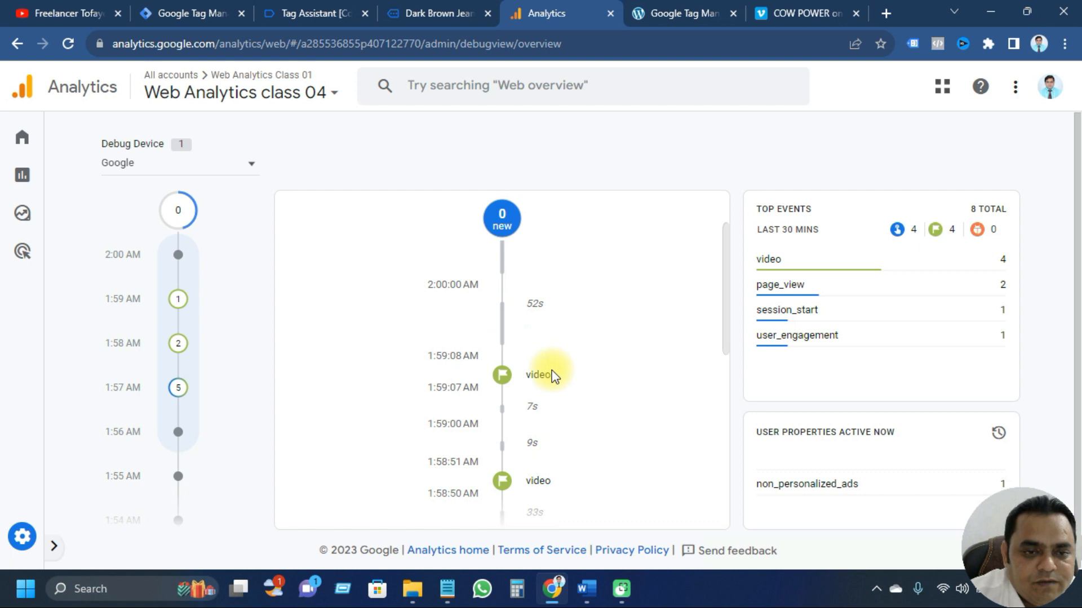
click(427, 7)
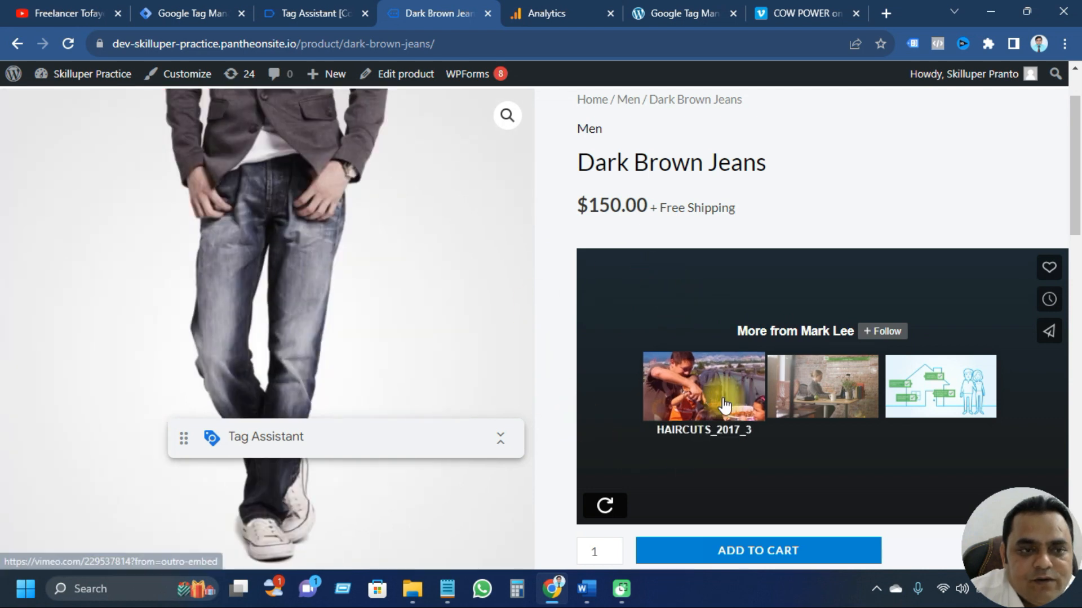
Step: Return to Tag Manager and close the GA4 - Vimeo Video Status tag to show the workspace's tag list
click(208, 14)
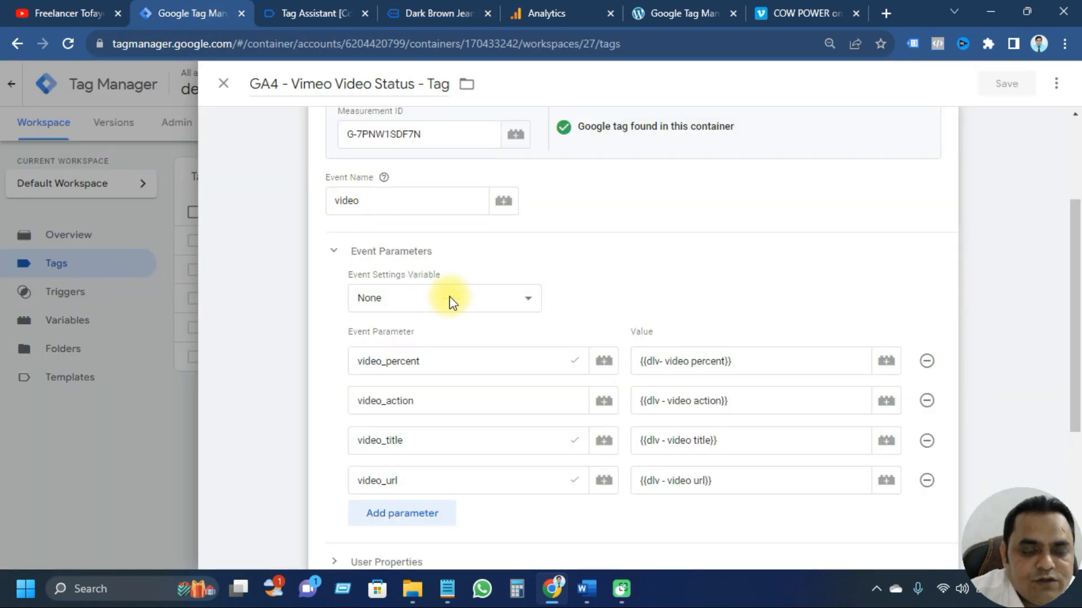
scroll(314, 179, up, 2)
click(221, 87)
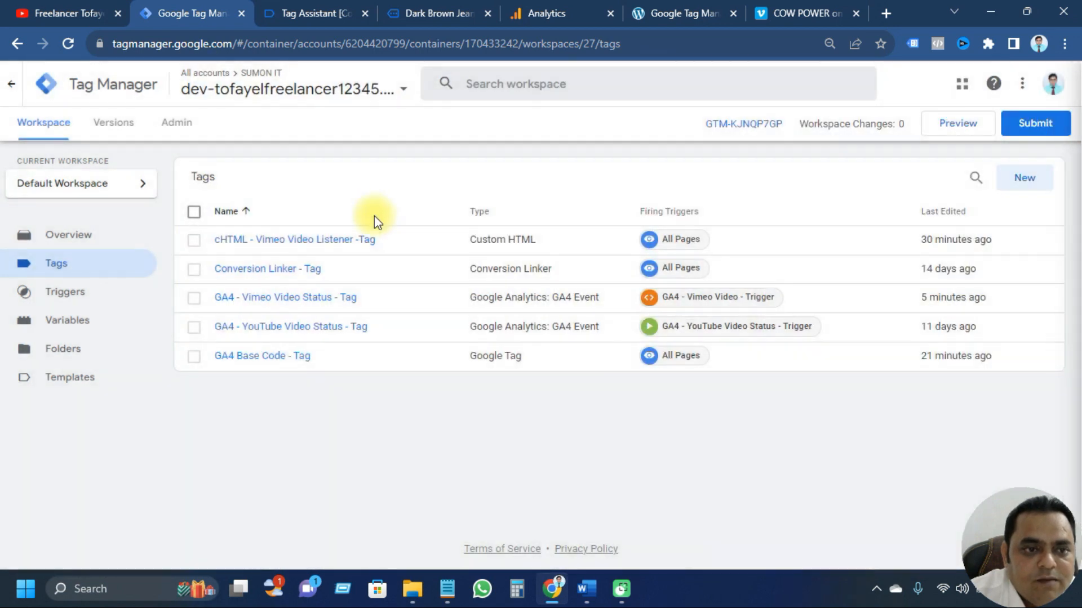
Step: Switch to Word and look back through the Vimeo listener code in the "Listener tag for Vimeo Video in GTM" document, clearing its text selection
click(582, 596)
scroll(507, 421, up, 5)
scroll(546, 411, up, 1)
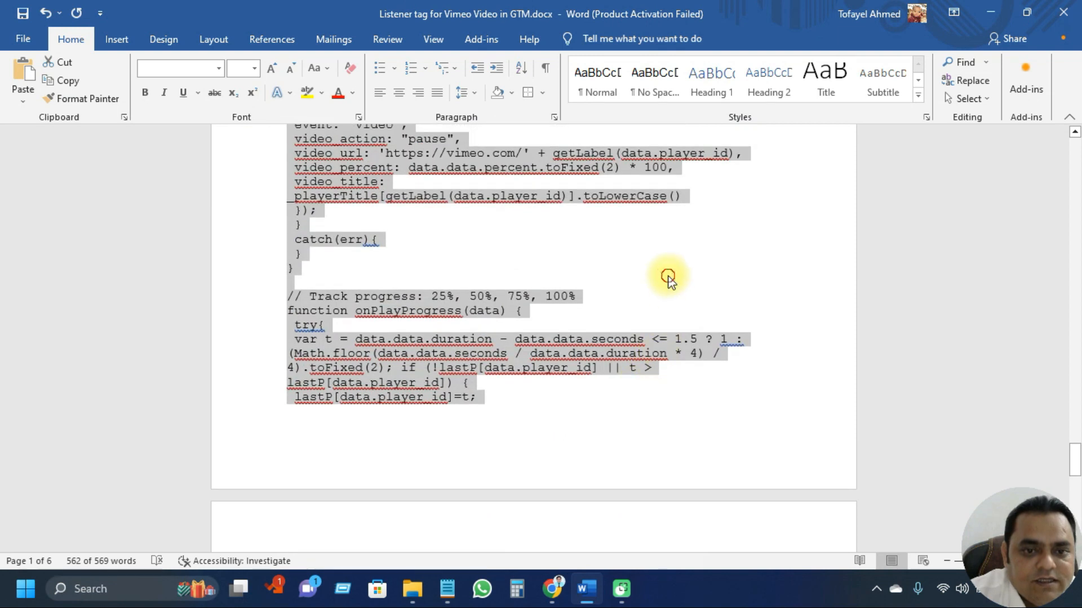
click(573, 437)
scroll(573, 437, up, 8)
scroll(574, 438, up, 15)
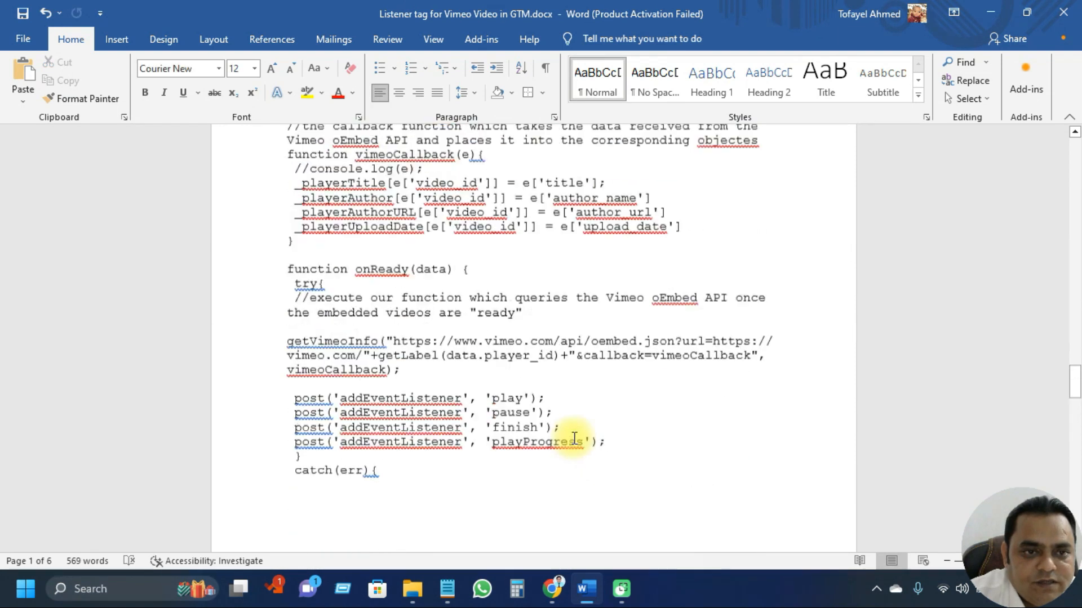
scroll(574, 438, up, 3)
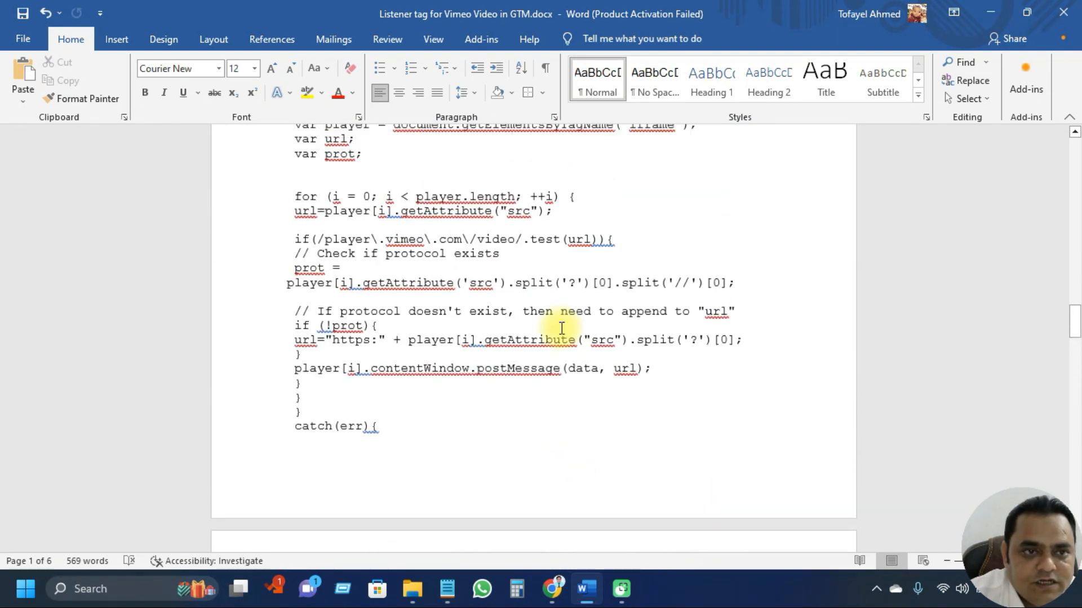
Step: Switch back to the browser and browse the uploaded videos on the open YouTube channel page
click(554, 592)
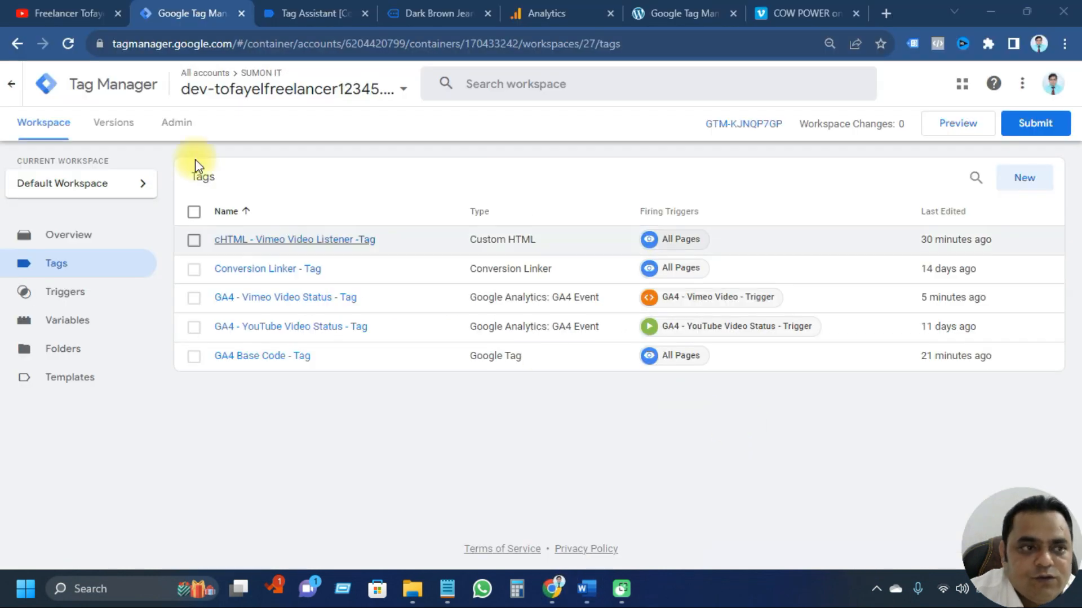
click(67, 13)
scroll(442, 367, up, 4)
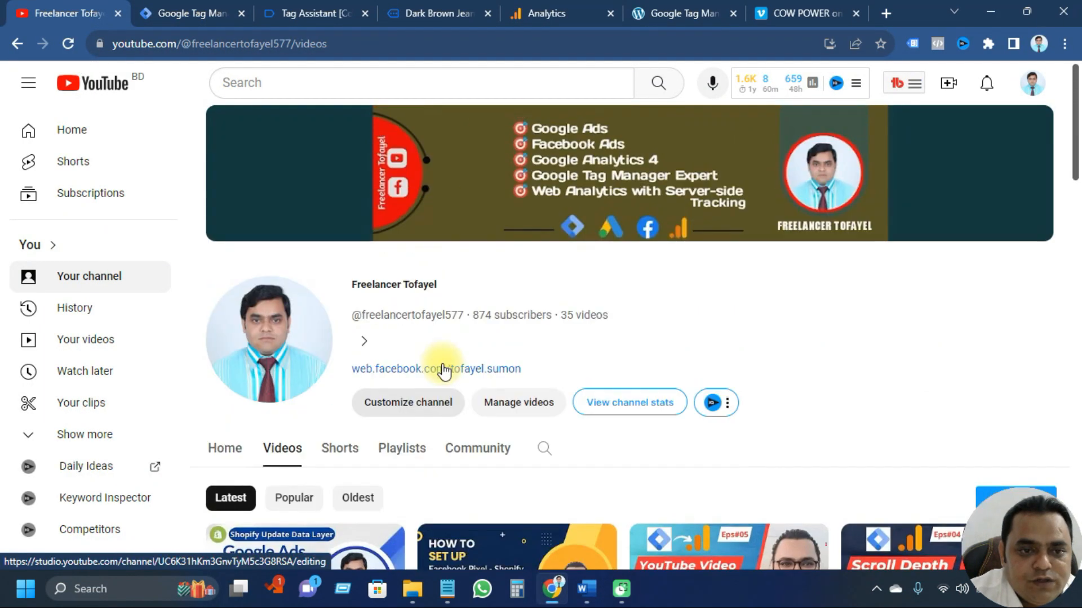
scroll(345, 349, down, 2)
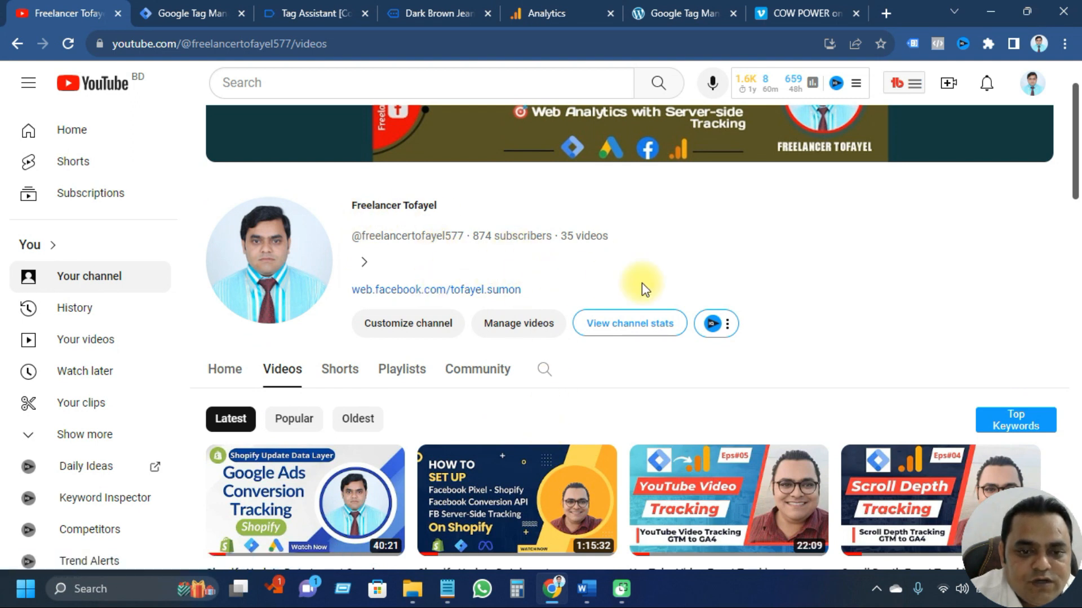
scroll(641, 283, down, 3)
scroll(721, 369, down, 3)
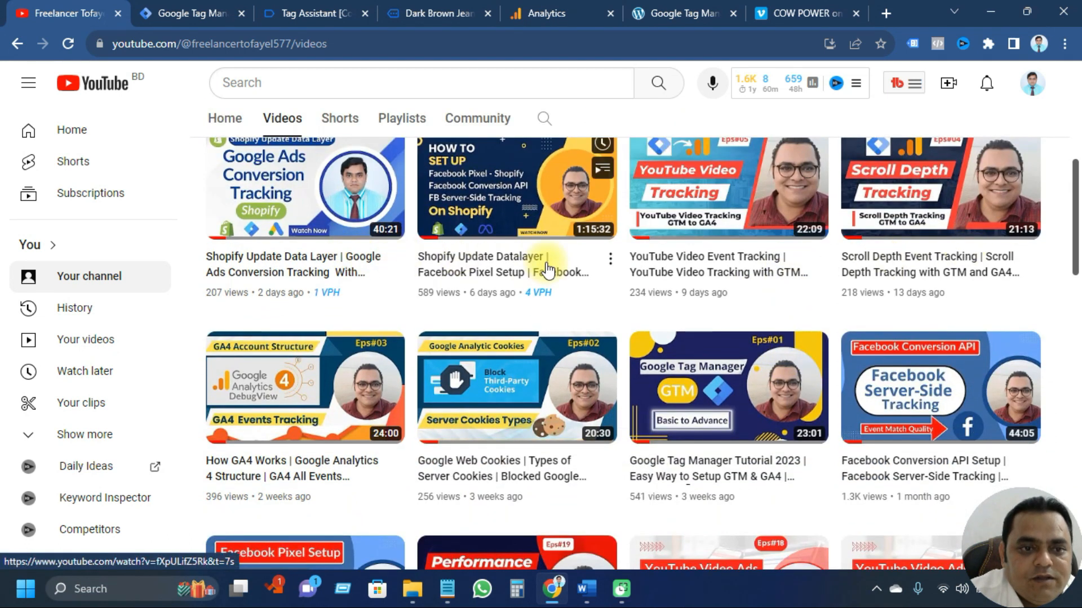
scroll(532, 332, up, 7)
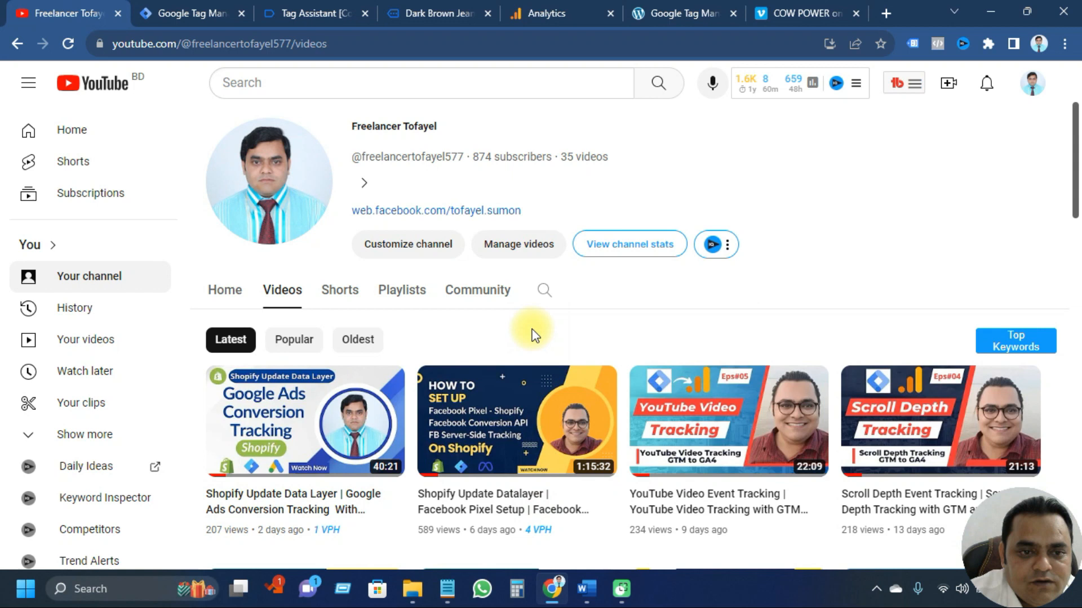